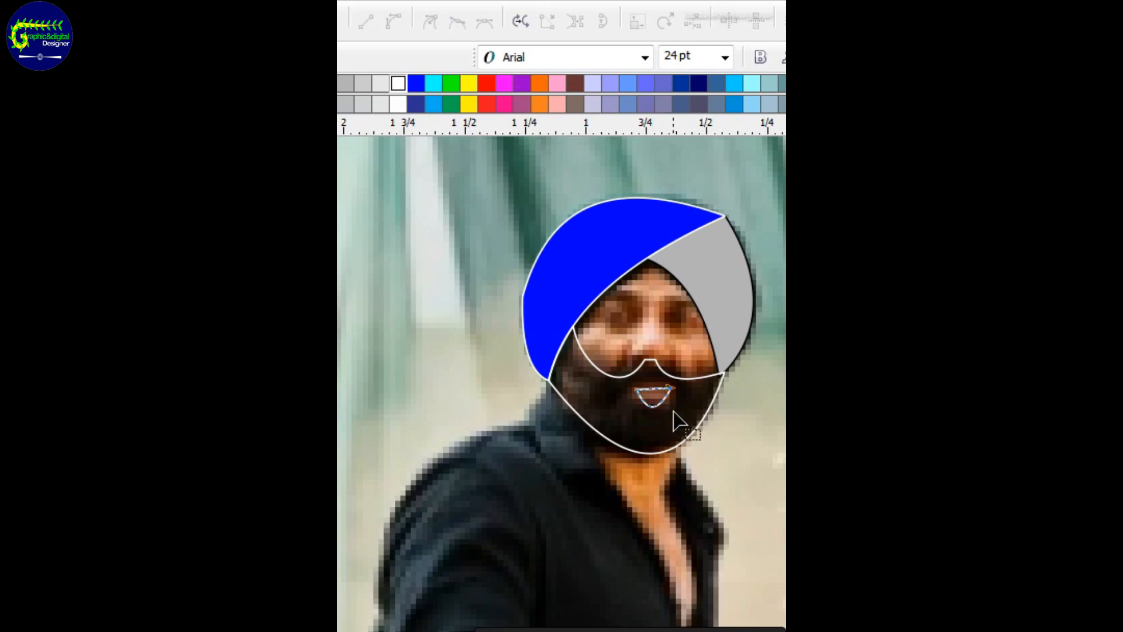
# Step: Reshape the lower edge of the mouth outline into a shallower, rounder curve
pyautogui.click(635, 395)
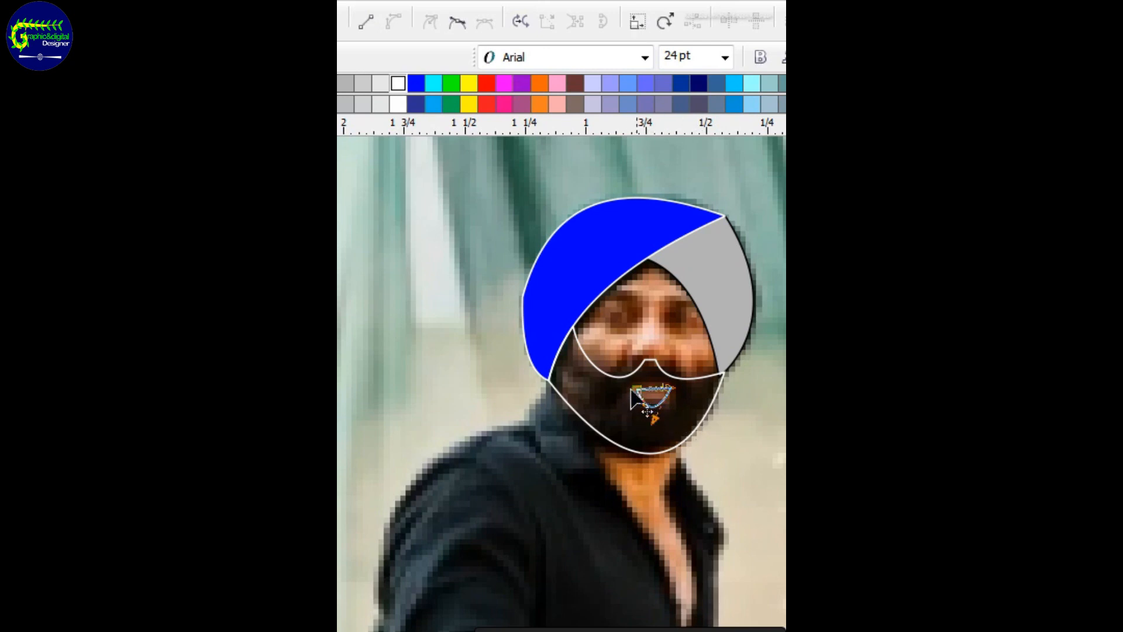
pyautogui.moveTo(654, 419); pyautogui.dragTo(659, 409)
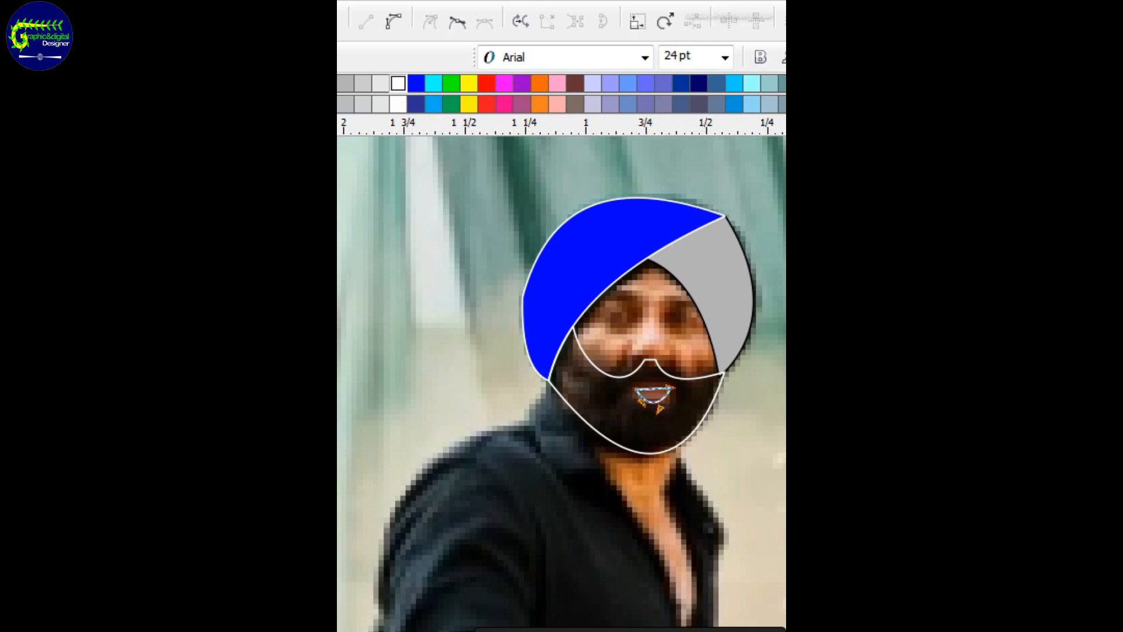
pyautogui.press('Escape')
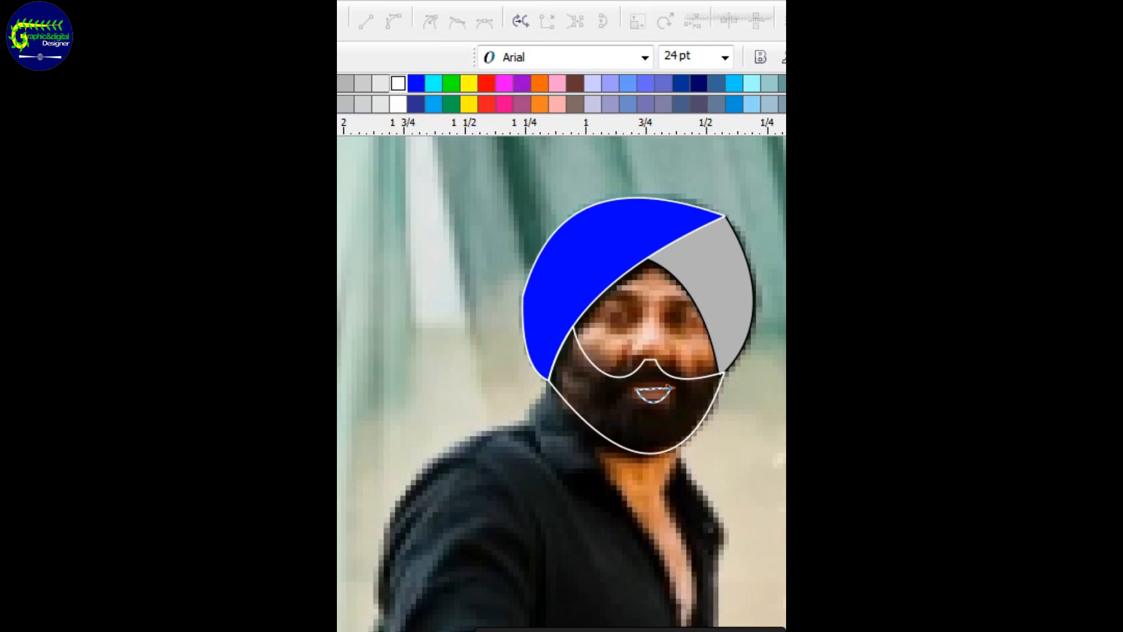
# Step: Draw a closed four-sided outline around the nose with straight segments, narrow at the bridge and wide at the nostrils
pyautogui.press('F5')
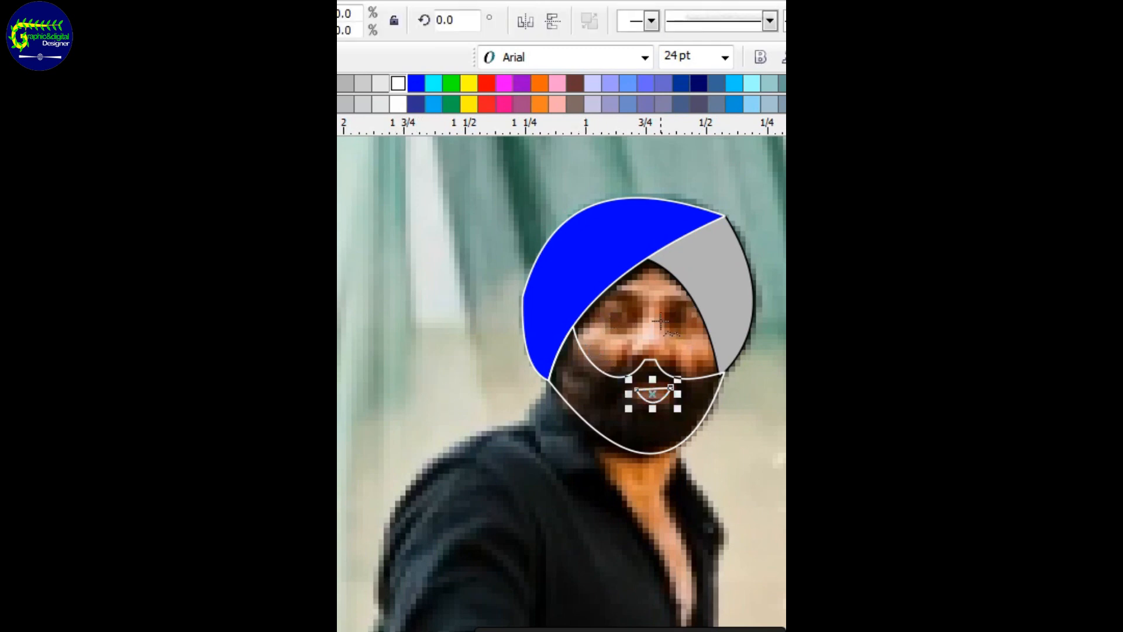
pyautogui.click(633, 354)
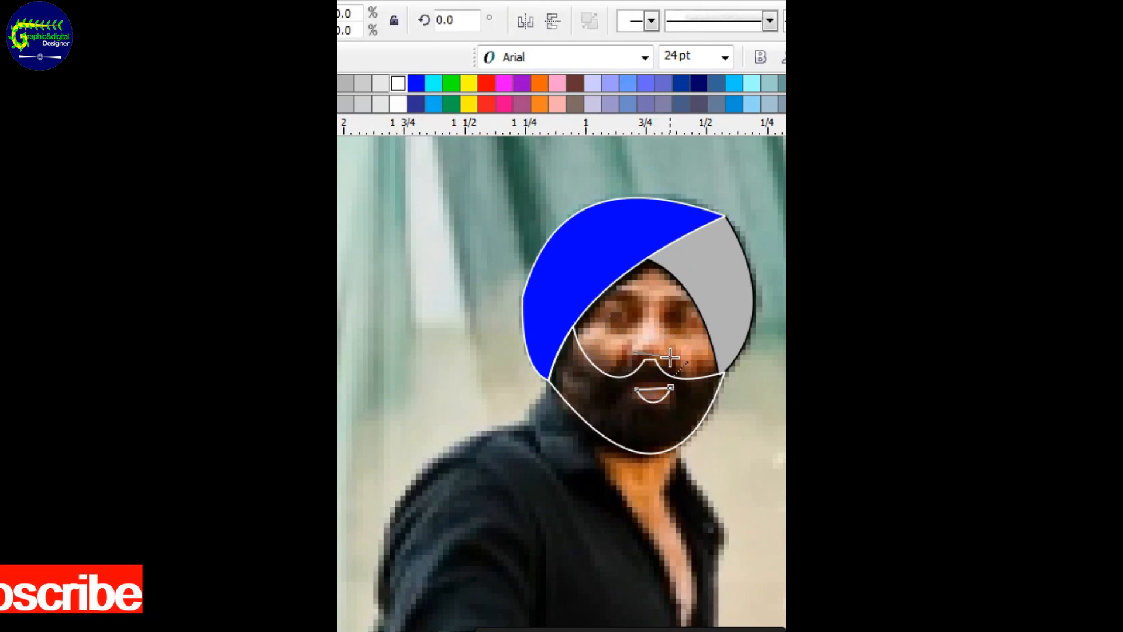
pyautogui.click(673, 356)
pyautogui.click(671, 357)
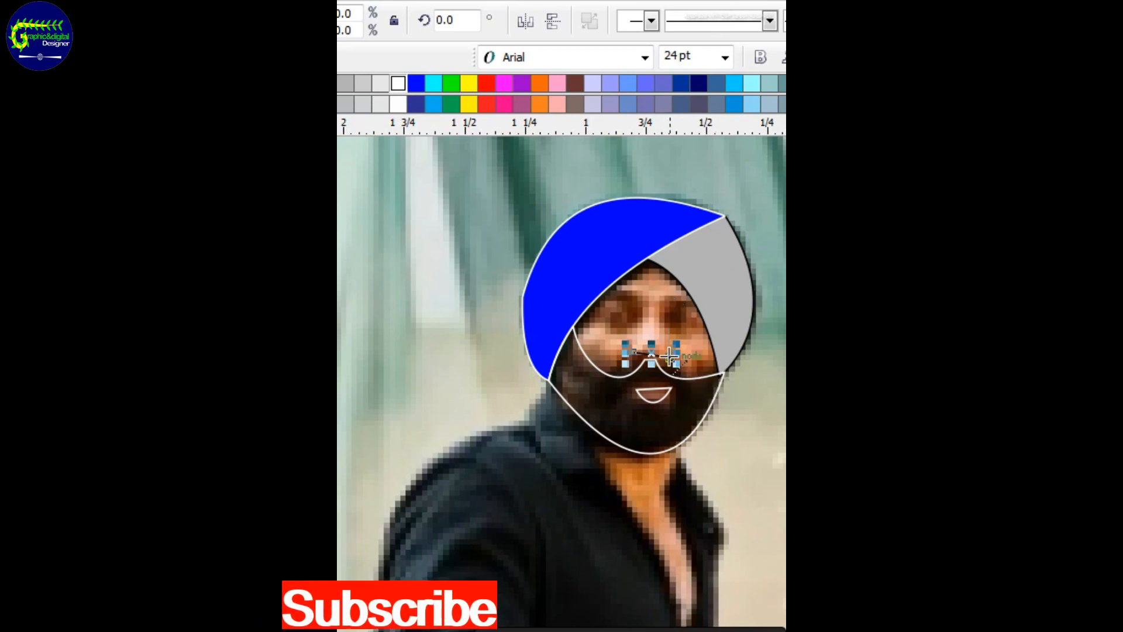
pyautogui.click(659, 294)
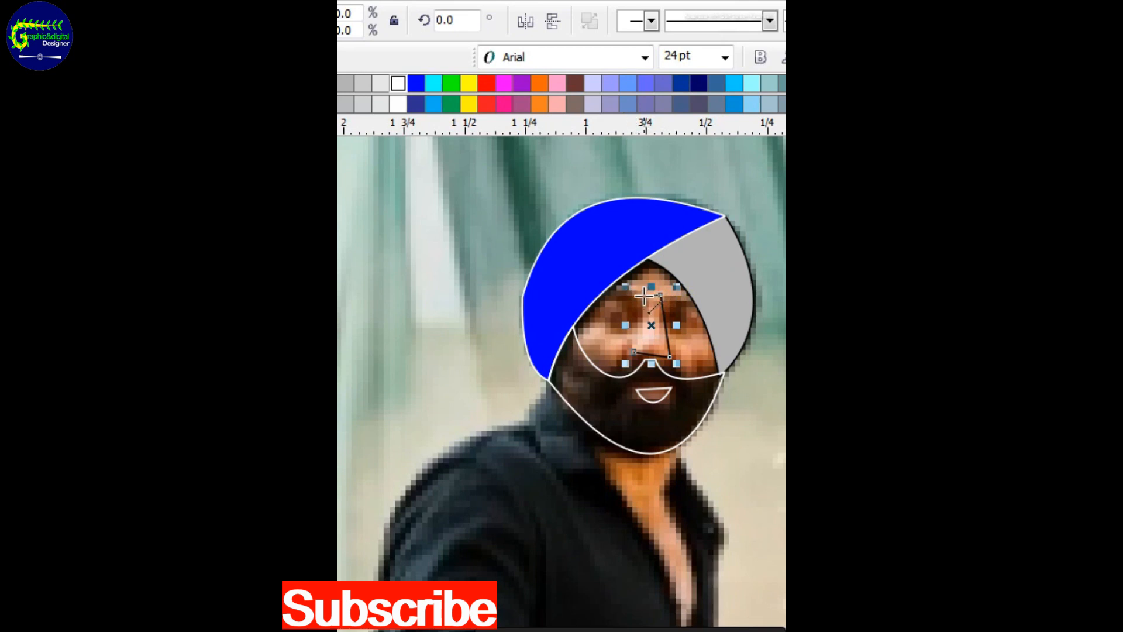
pyautogui.click(645, 297)
pyautogui.click(634, 352)
# Step: Convert both long sides of the nose outline to curves, bend them inward, and make the outline white
pyautogui.press('F10')
pyautogui.rightClick(662, 325)
pyautogui.click(727, 416)
pyautogui.moveTo(664, 324)
pyautogui.mouseDown()
pyautogui.moveTo(655, 333)
pyautogui.moveTo(657, 319)
pyautogui.mouseUp()
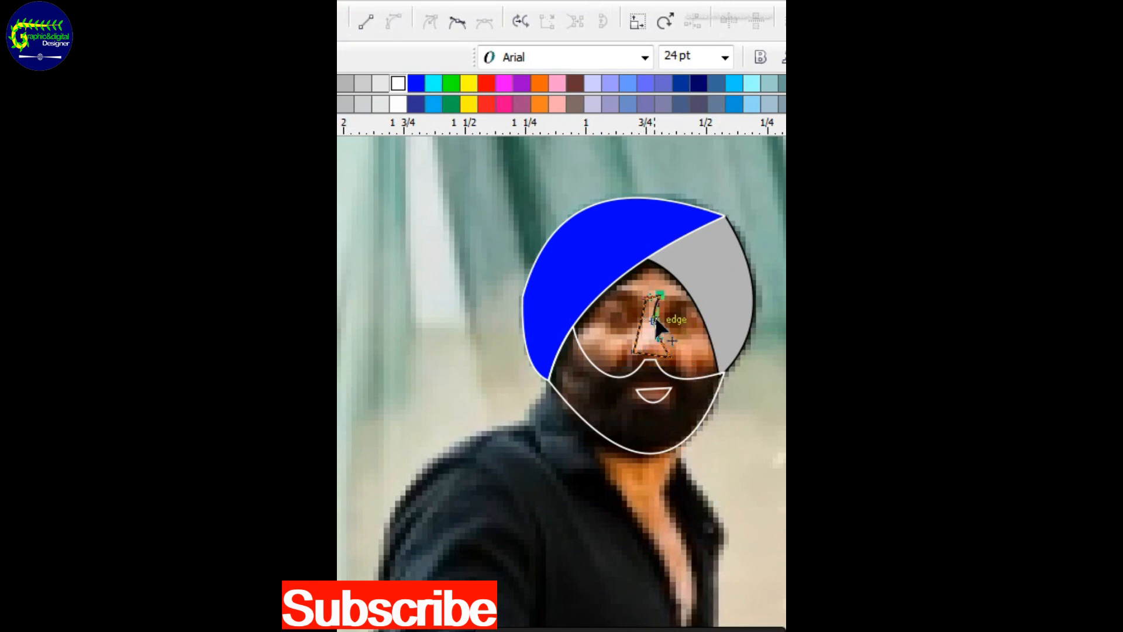
pyautogui.rightClick(638, 325)
pyautogui.click(702, 415)
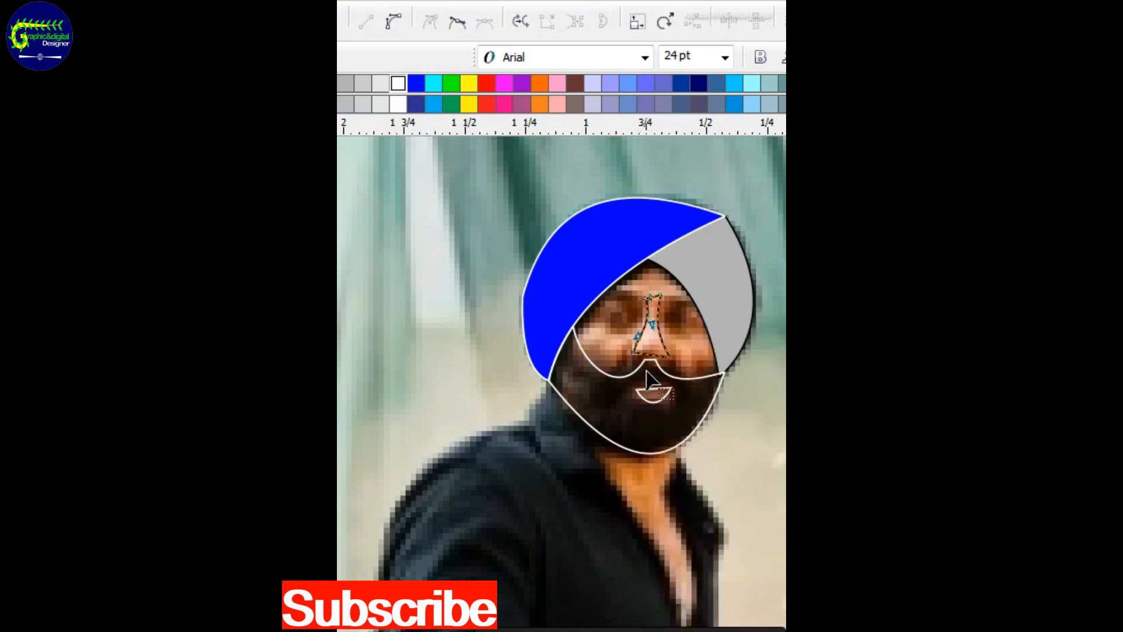
pyautogui.click(657, 295)
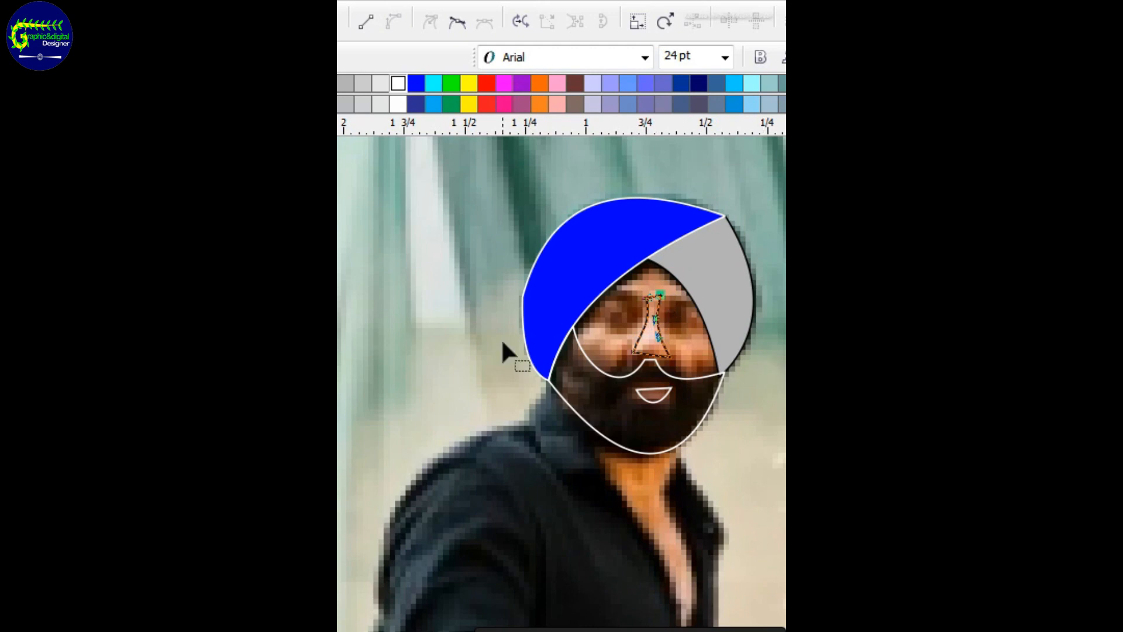
pyautogui.click(648, 297)
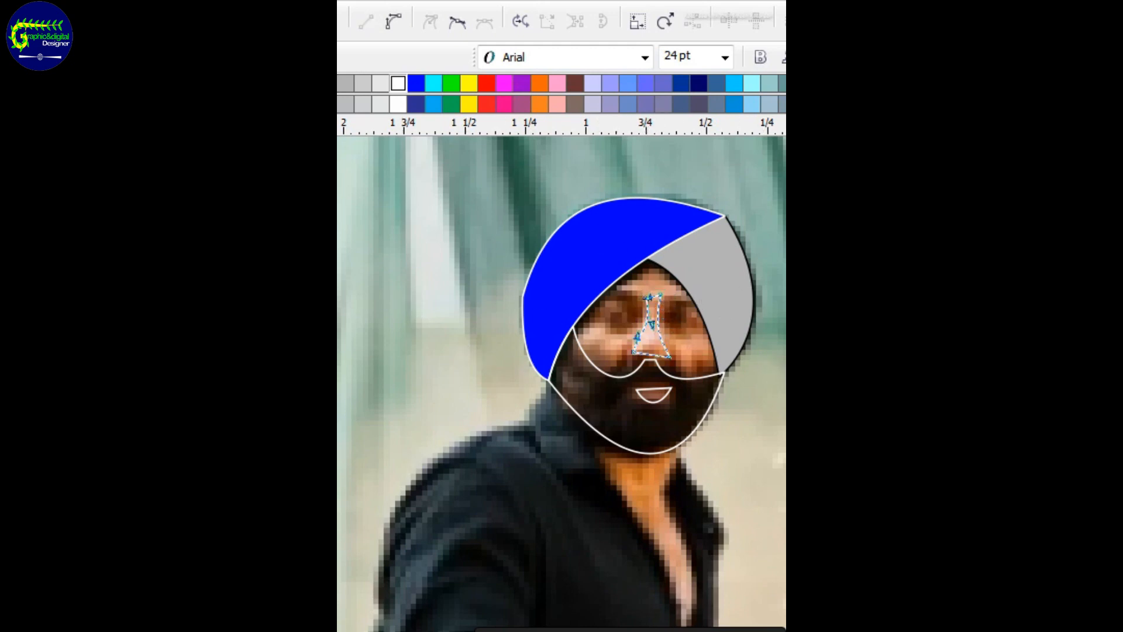
# Step: Convert the bottom edge of the nose outline to a curve and bow it slightly upward
pyautogui.press('space')
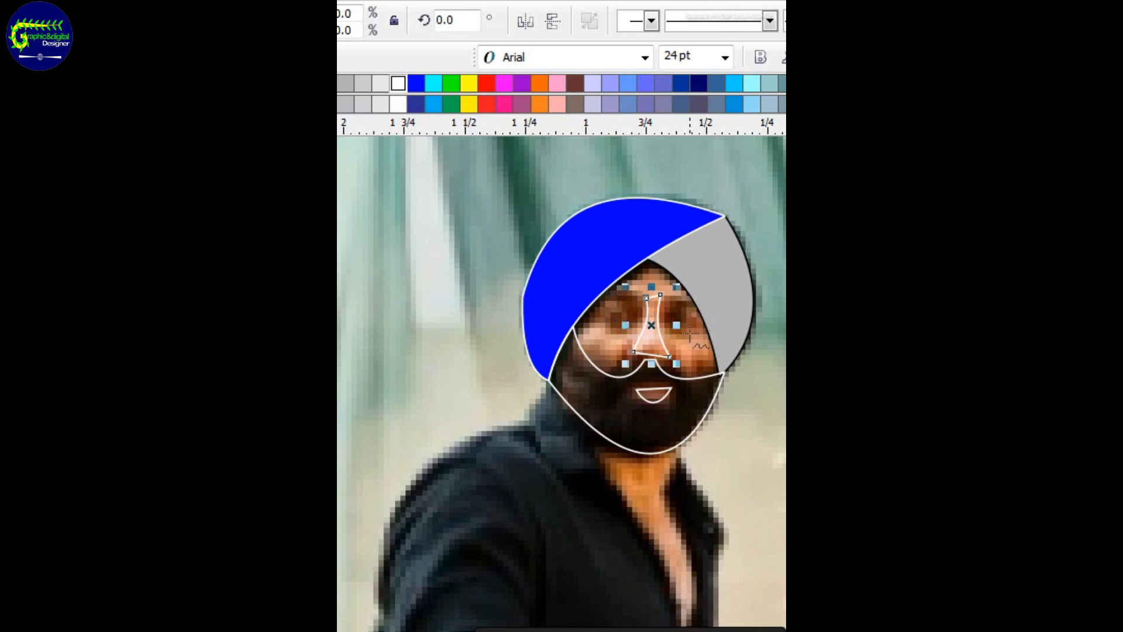
pyautogui.press('space')
pyautogui.rightClick(654, 355)
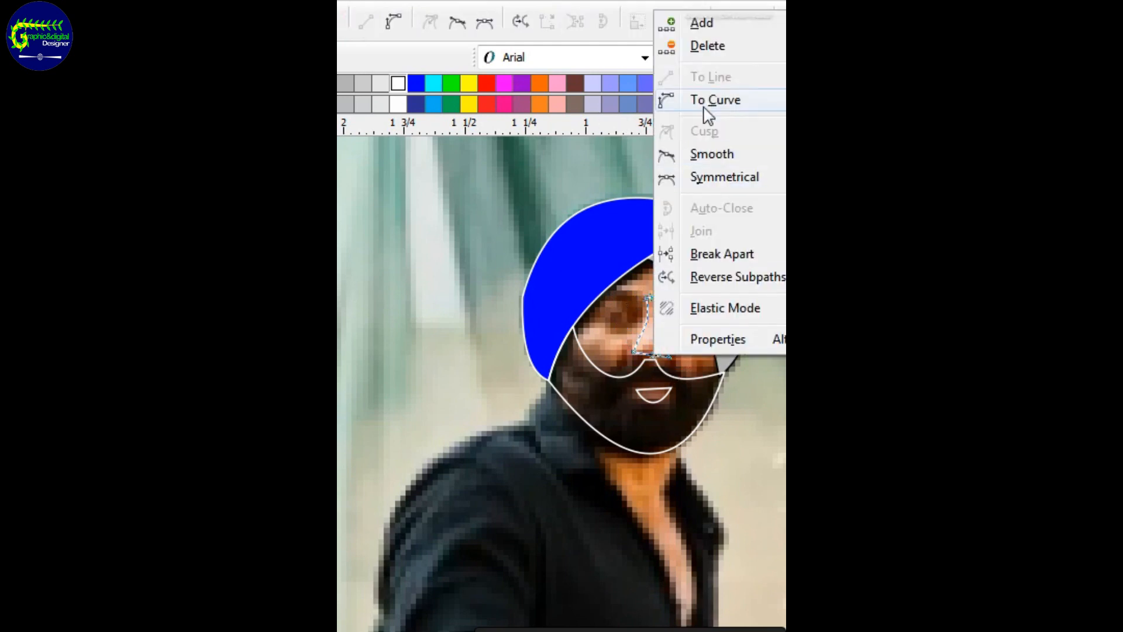
pyautogui.click(708, 100)
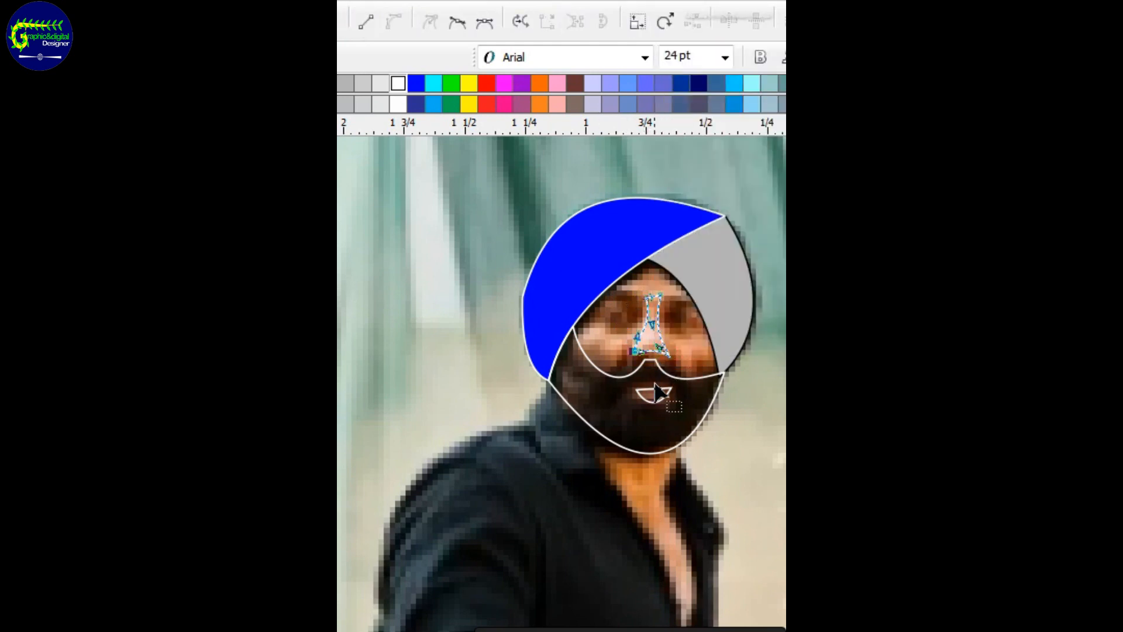
pyautogui.click(652, 364)
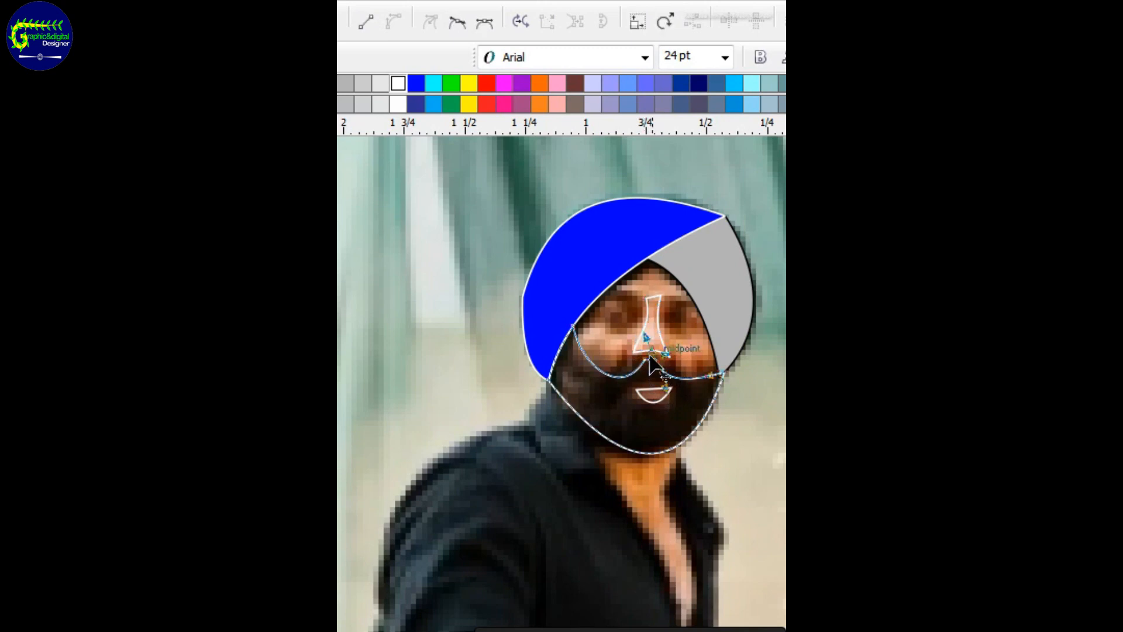
pyautogui.moveTo(649, 355); pyautogui.dragTo(644, 352)
pyautogui.hotkey('ctrl', 'z')
pyautogui.press('Escape')
# Step: Draw a closed eyebrow outline between the blue turban section and the nose bridge, arching its upper edge
pyautogui.press('F5')
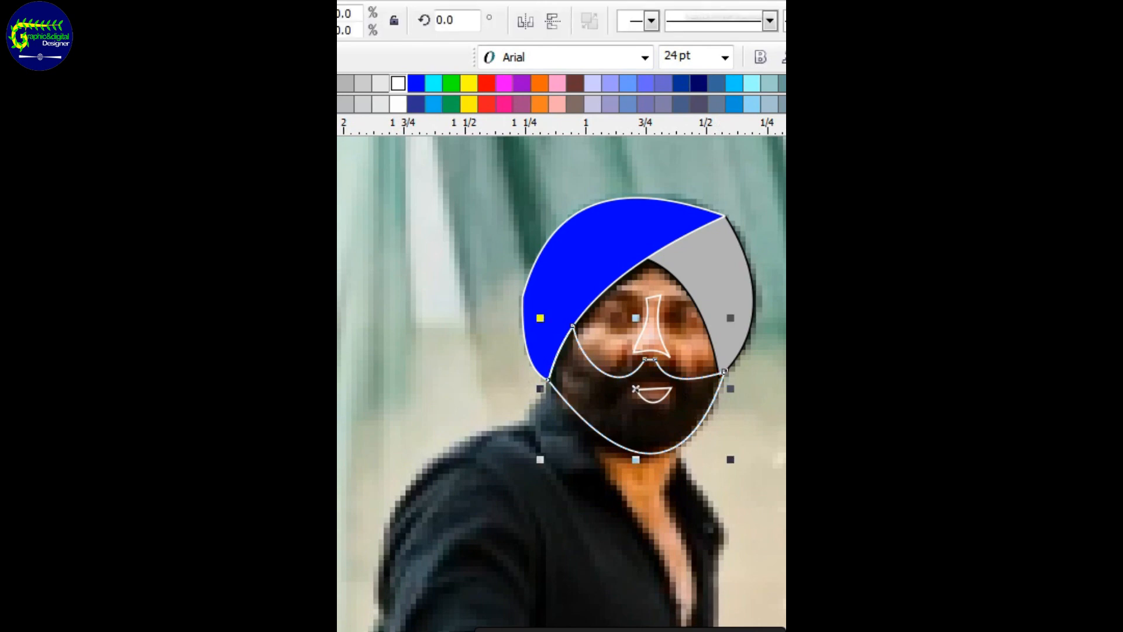
pyautogui.click(599, 296)
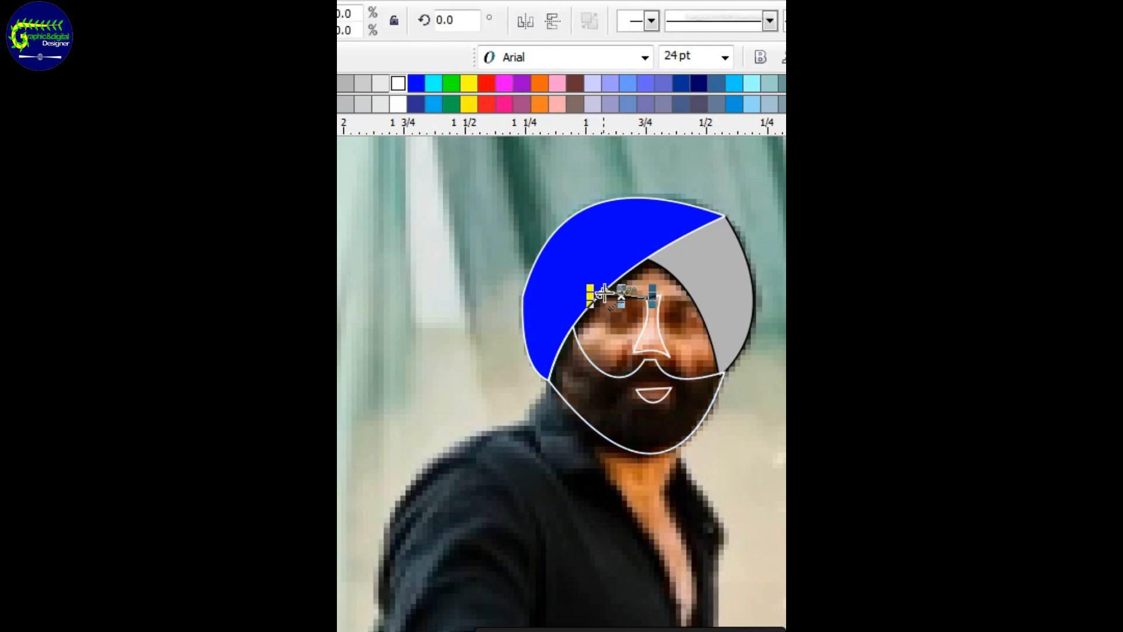
pyautogui.click(647, 297)
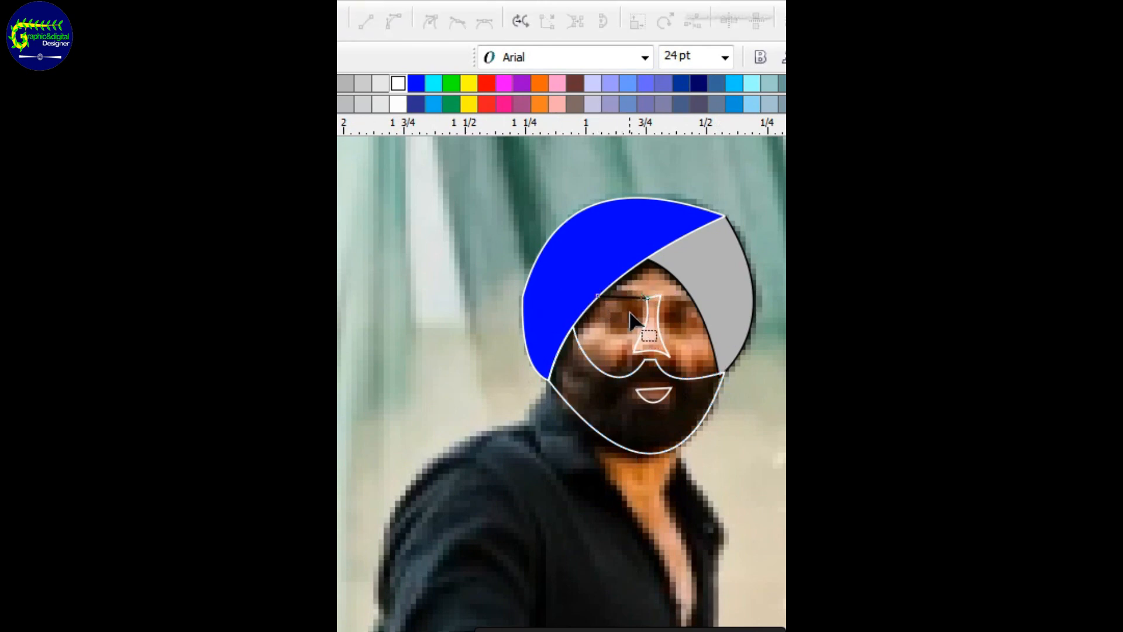
pyautogui.click(623, 297)
pyautogui.rightClick(623, 297)
pyautogui.click(683, 381)
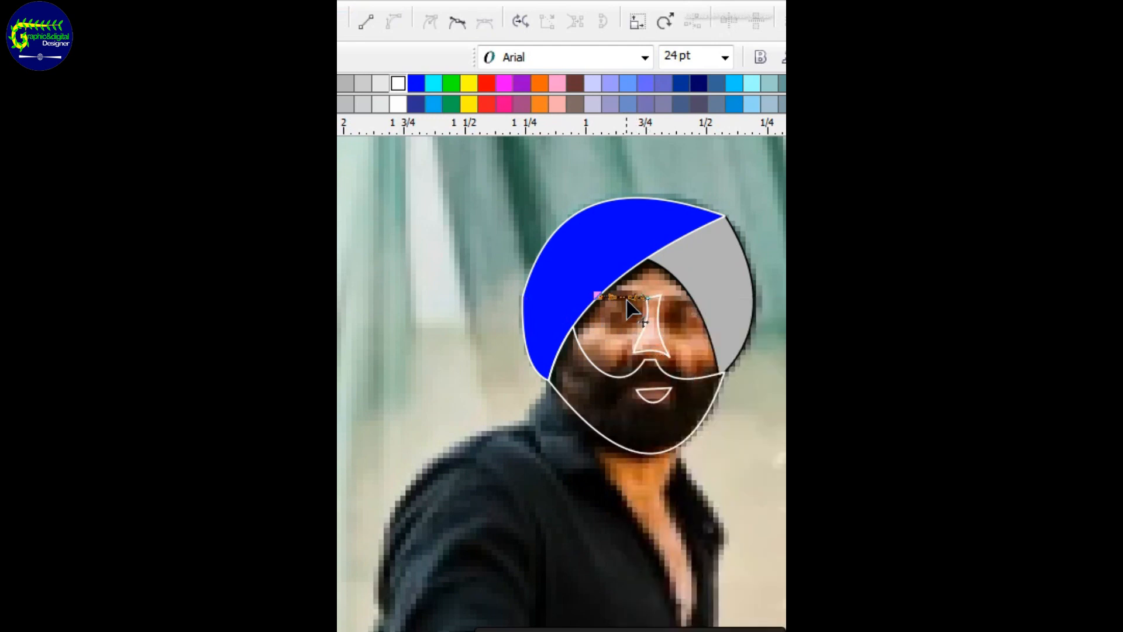
pyautogui.moveTo(622, 297); pyautogui.dragTo(624, 299)
pyautogui.moveTo(621, 297); pyautogui.dragTo(625, 290)
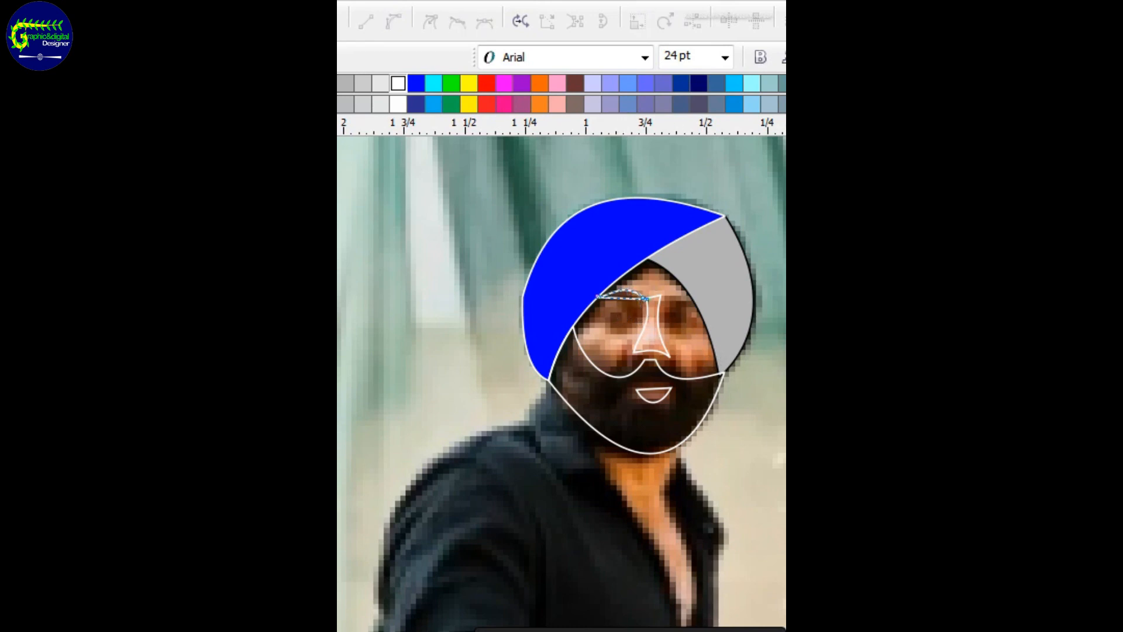
# Step: Duplicate the eyebrow outline and move the copy across the nose to above the other eye
pyautogui.press('space')
pyautogui.press('+')
pyautogui.press('Right')
pyautogui.press('Right')
pyautogui.press('Right')
pyautogui.press('Right')
pyautogui.press('Right')
pyautogui.press('Right')
pyautogui.press('Right')
pyautogui.press('Right')
pyautogui.press('Right')
pyautogui.press('Right')
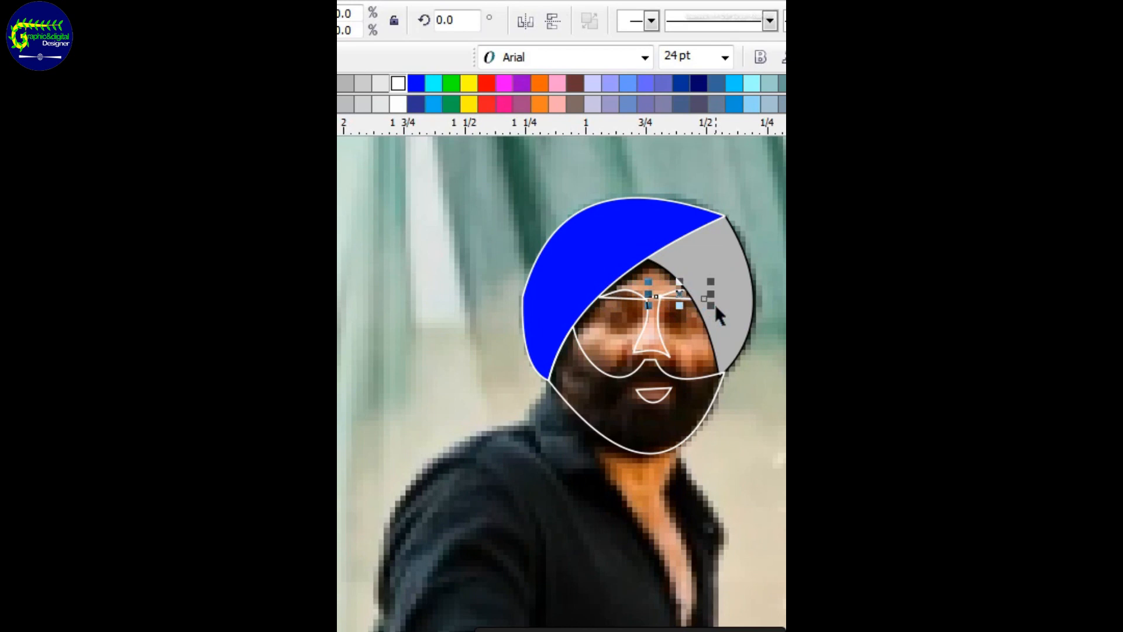
pyautogui.press('Escape')
# Step: Stretch the original eyebrow outline outward so that its outer end extends beneath the blue turban section
pyautogui.click(619, 293)
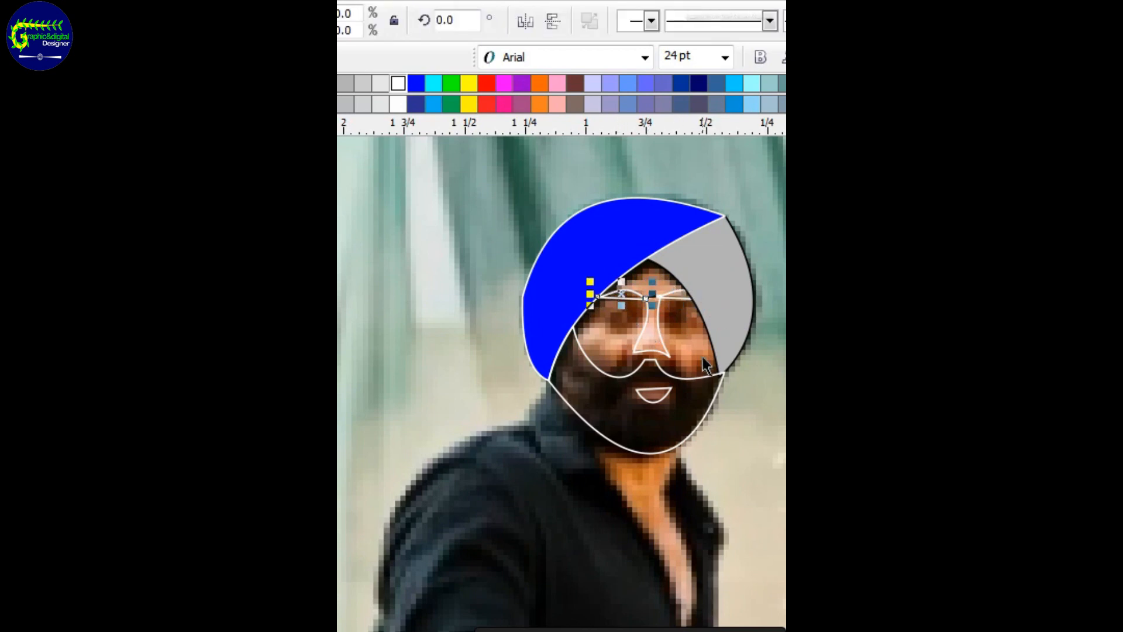
pyautogui.moveTo(589, 294); pyautogui.dragTo(577, 294)
pyautogui.press('Escape')
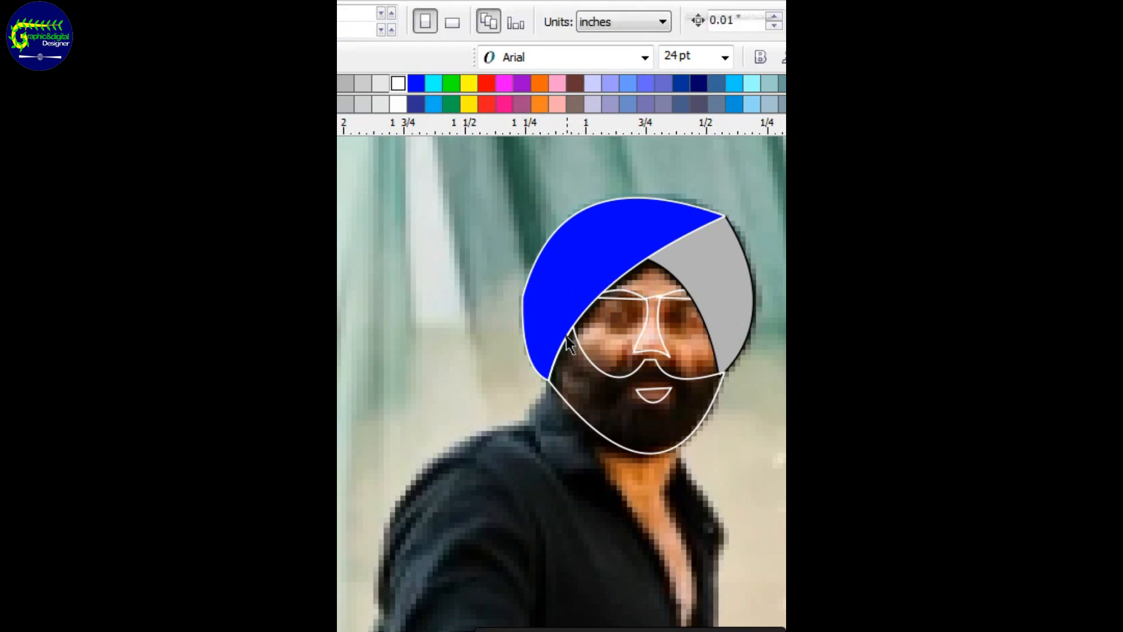
# Step: Shift both eyebrow outlines slightly outward, away from the nose bridge
pyautogui.click(656, 304)
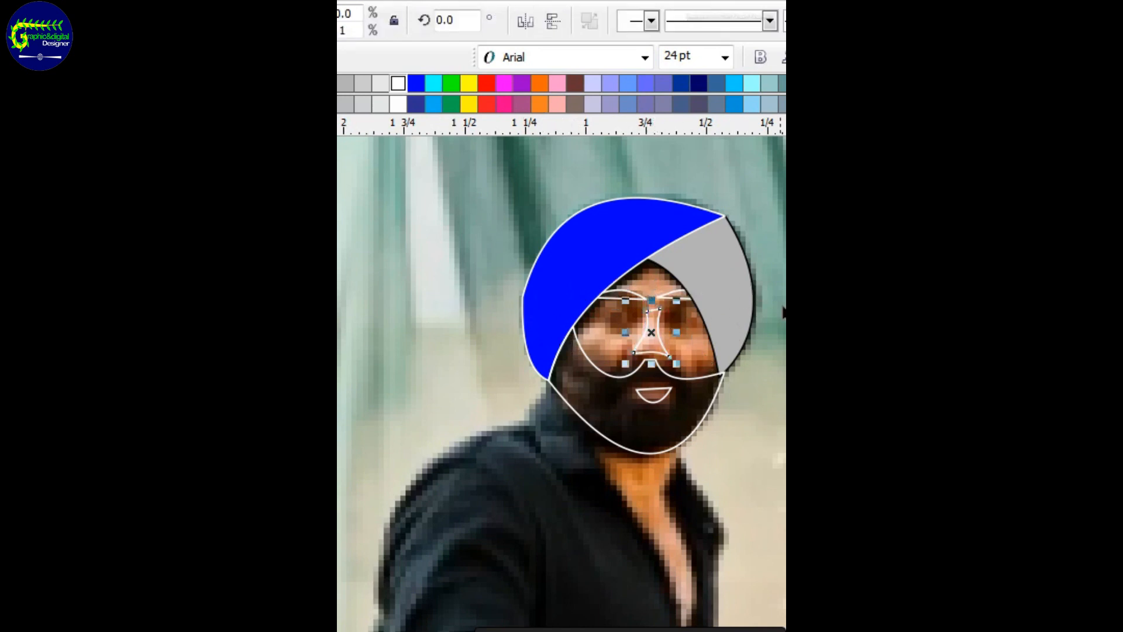
pyautogui.press('Escape')
pyautogui.click(656, 298)
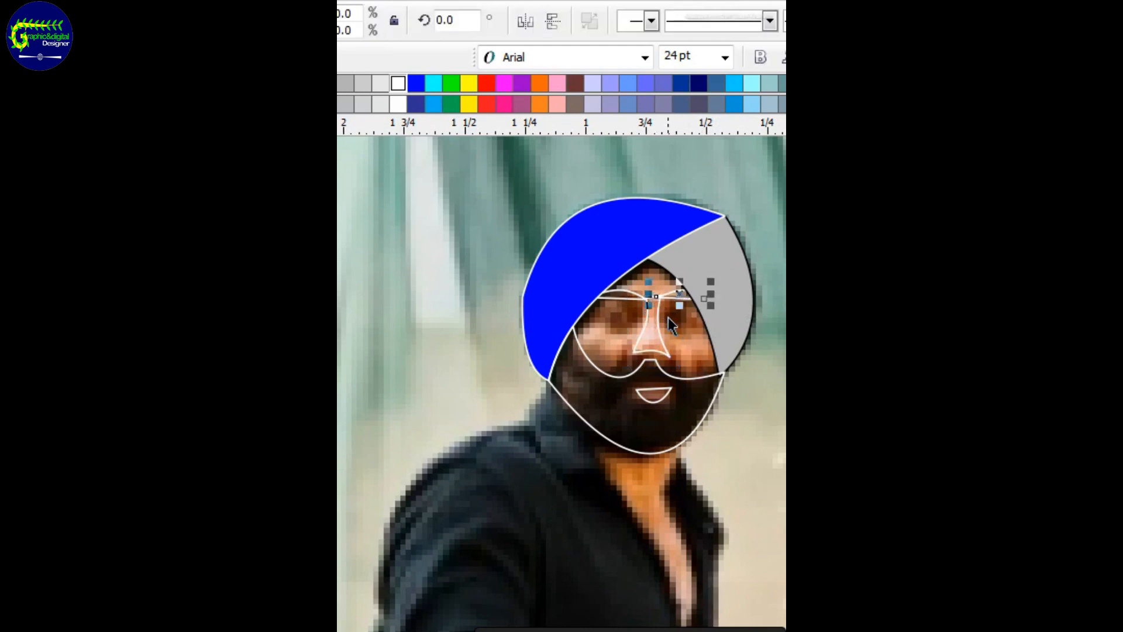
pyautogui.click(650, 302)
pyautogui.click(631, 297)
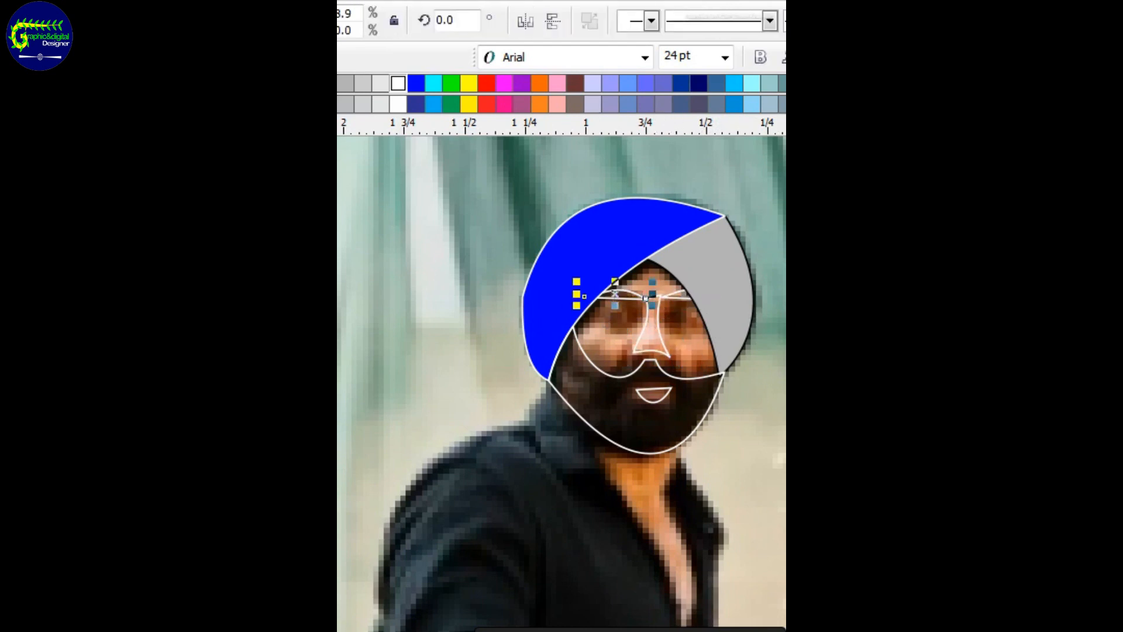
pyautogui.click(654, 301)
pyautogui.click(658, 309)
pyautogui.press('Escape')
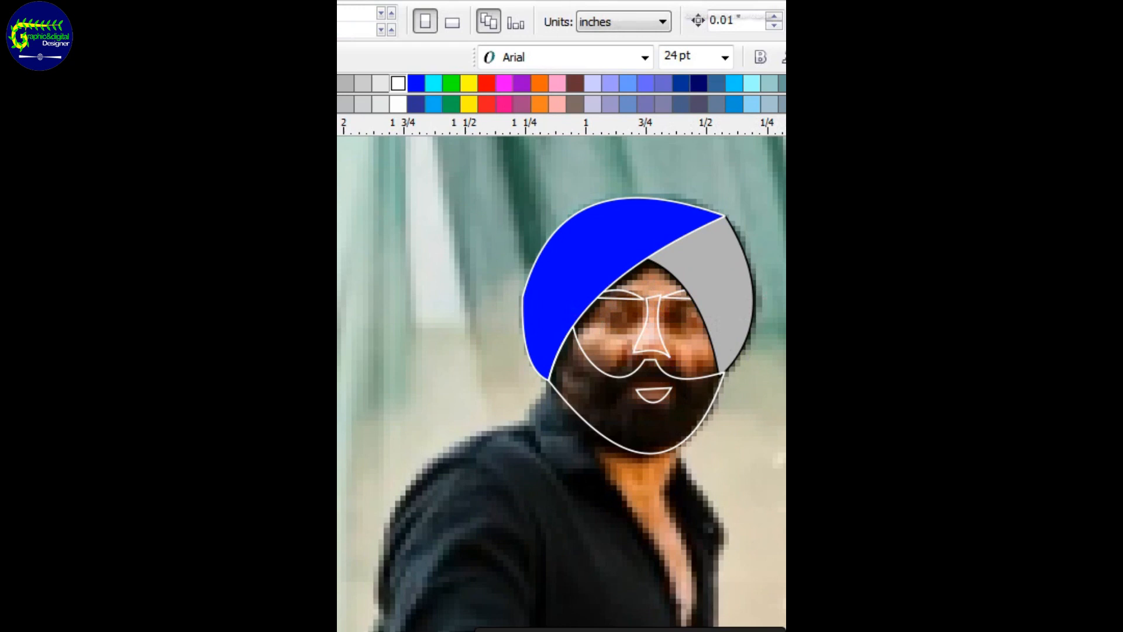
# Step: Narrow the top of the nose outline by moving its upper corner node beside the grey-turban-side eyebrow inward
pyautogui.press('F10')
pyautogui.click(658, 303)
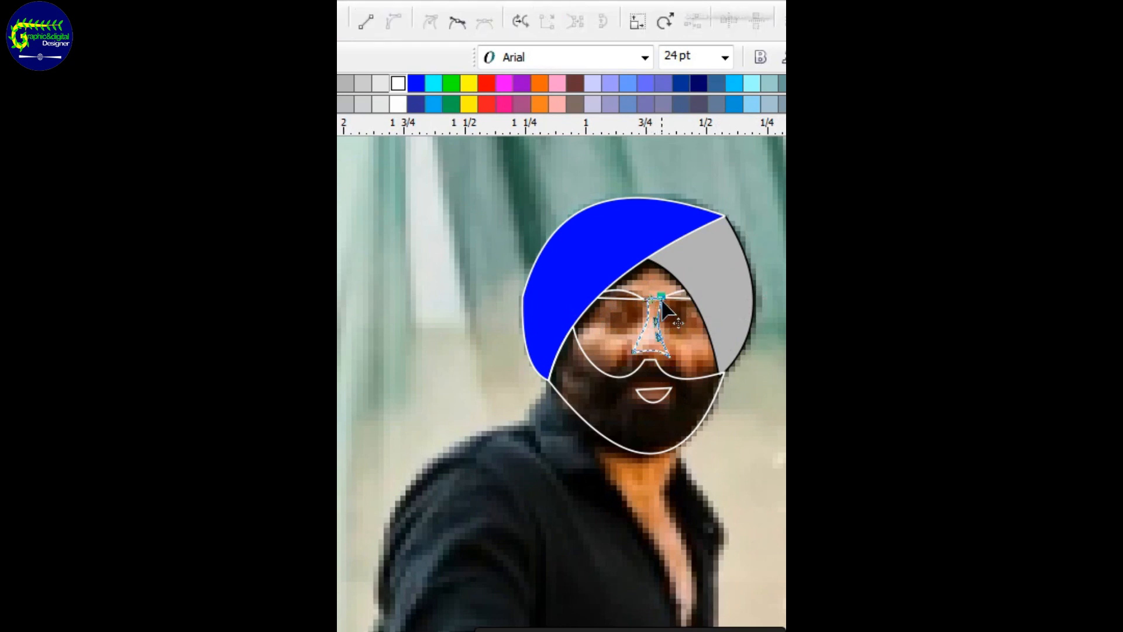
pyautogui.moveTo(661, 298); pyautogui.dragTo(662, 298)
pyautogui.click(705, 320)
pyautogui.click(657, 305)
pyautogui.click(731, 325)
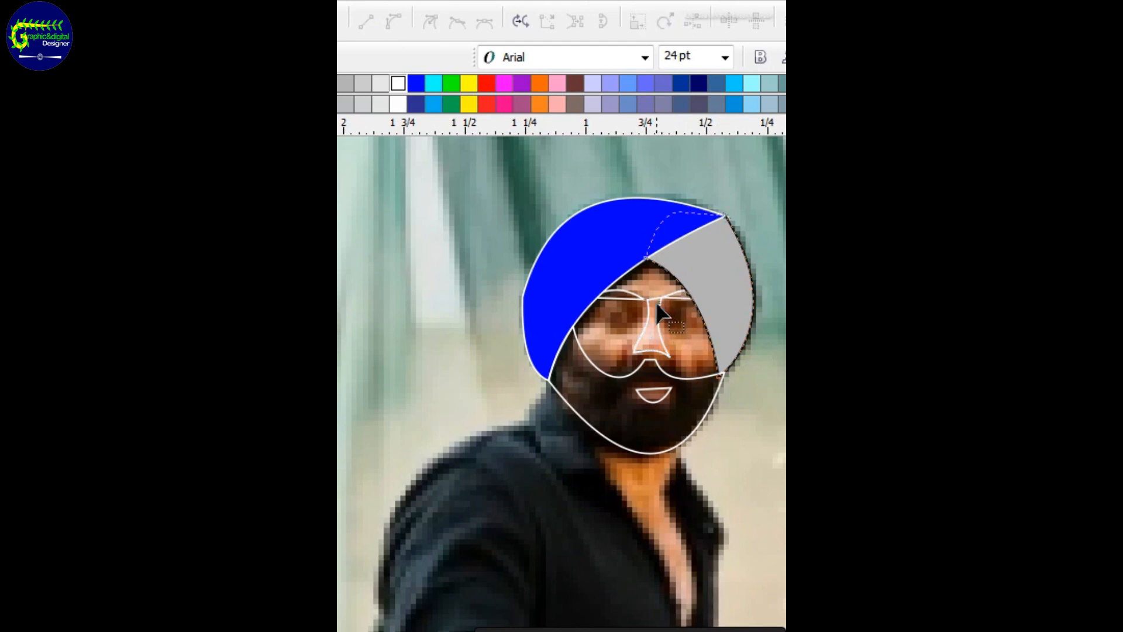
pyautogui.click(652, 300)
pyautogui.press('space')
pyautogui.press('Escape')
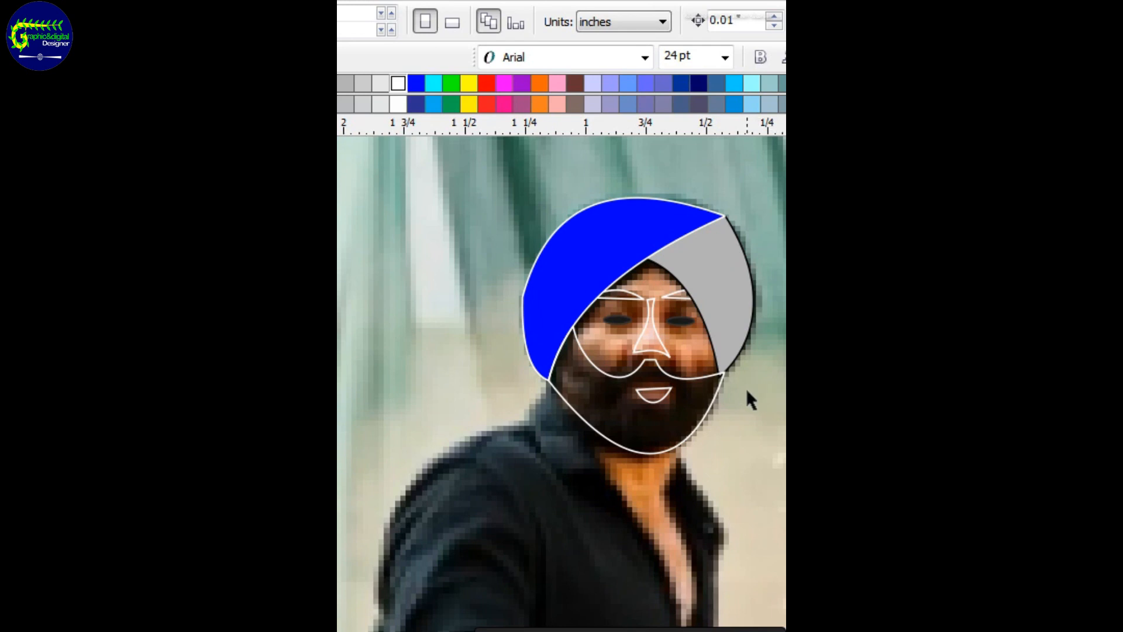
# Step: Fill the nose orange, the eyebrow beside the grey turban black and the other eyebrow dark grey, without white outlines
pyautogui.click(657, 332)
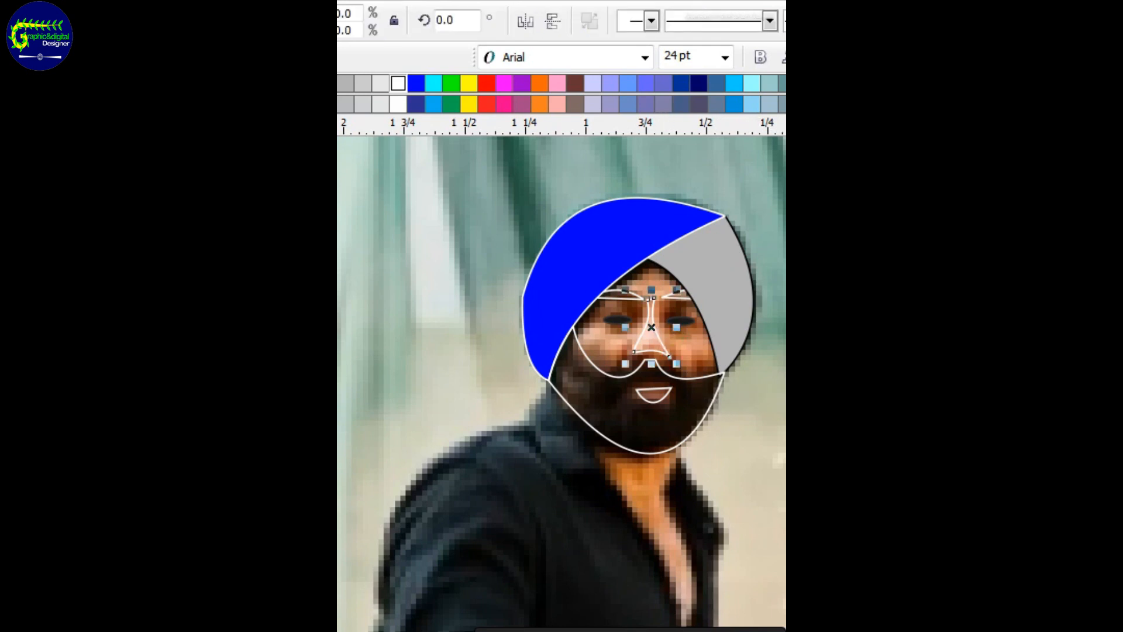
pyautogui.click(683, 295)
pyautogui.click(613, 297)
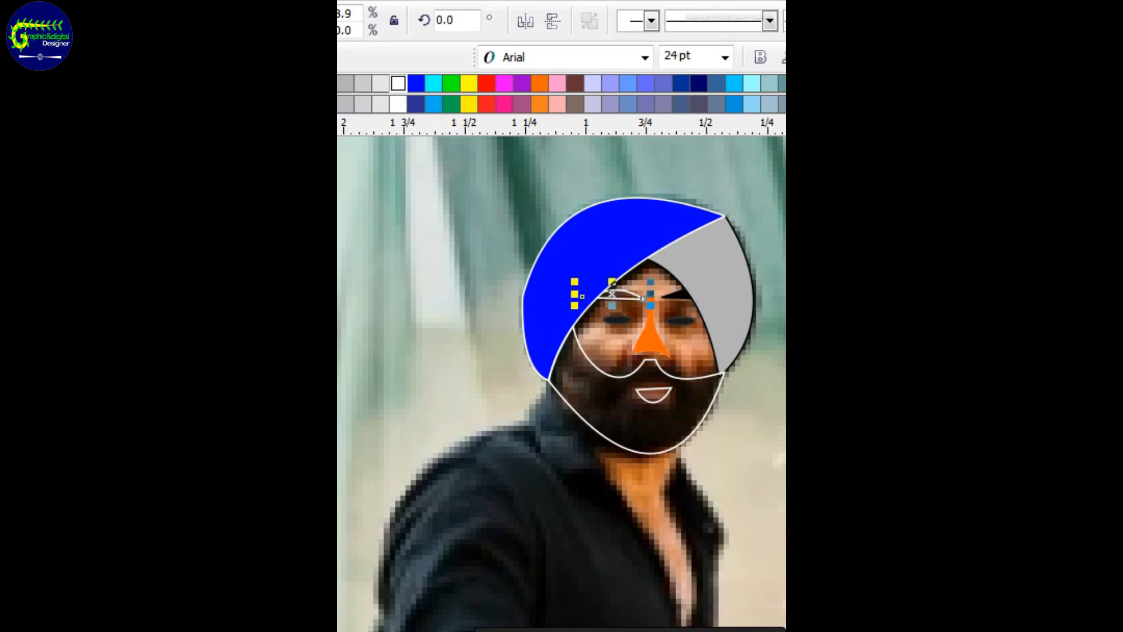
pyautogui.press('Delete')
# Step: Fill the beard shape very dark grey and the mouth shape orange, replacing their white outlines
pyautogui.click(696, 381)
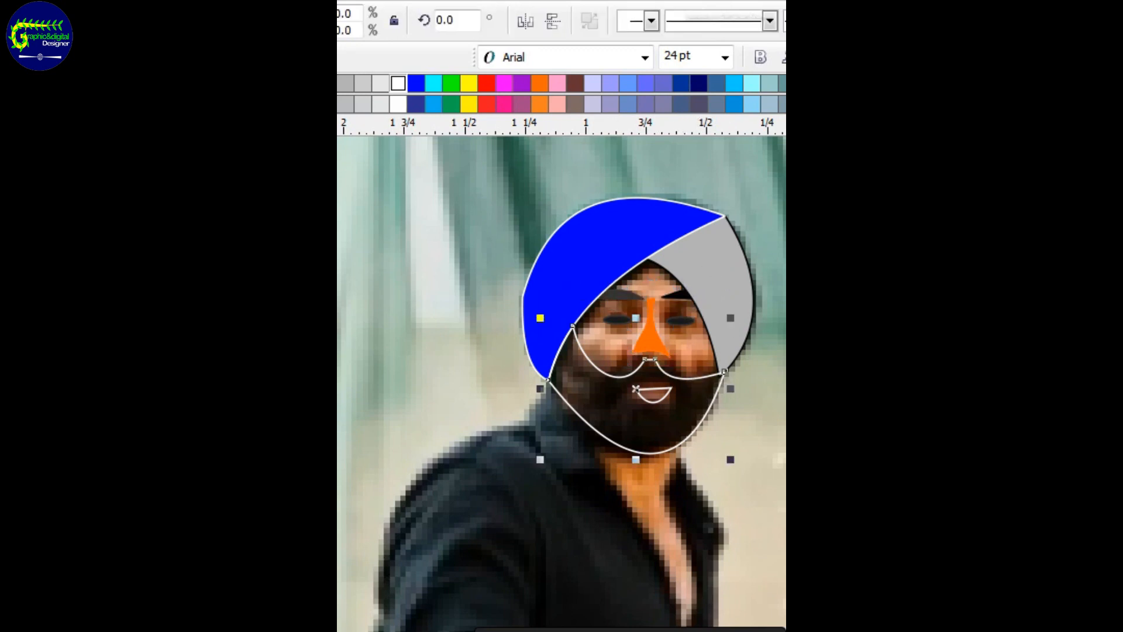
pyautogui.click(663, 398)
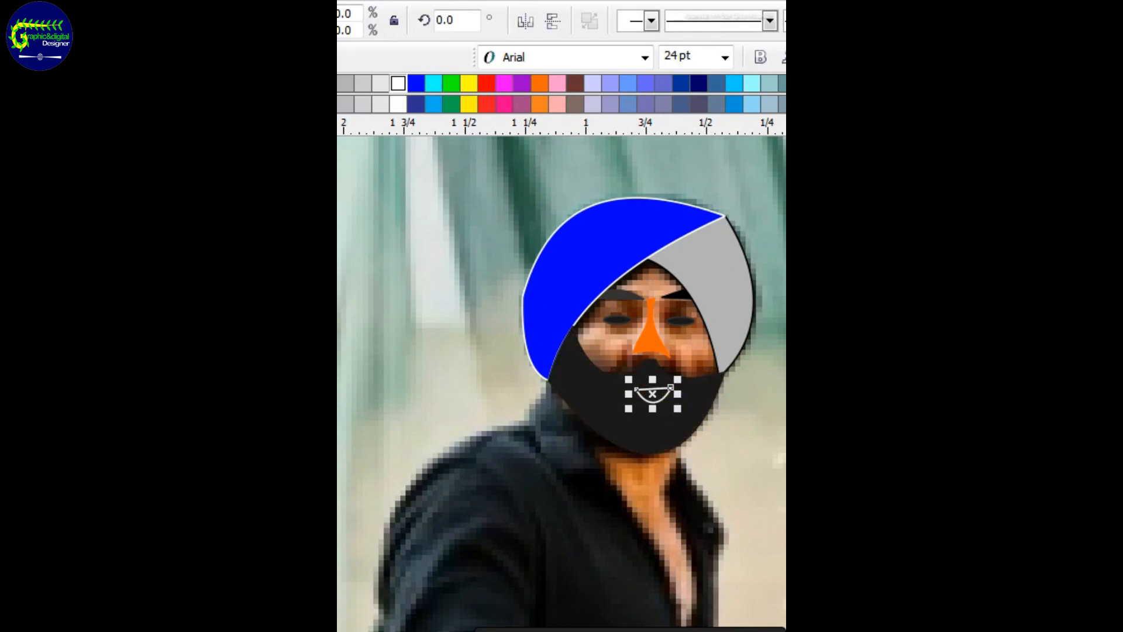
pyautogui.press('Escape')
pyautogui.click(657, 395)
pyautogui.press('Escape')
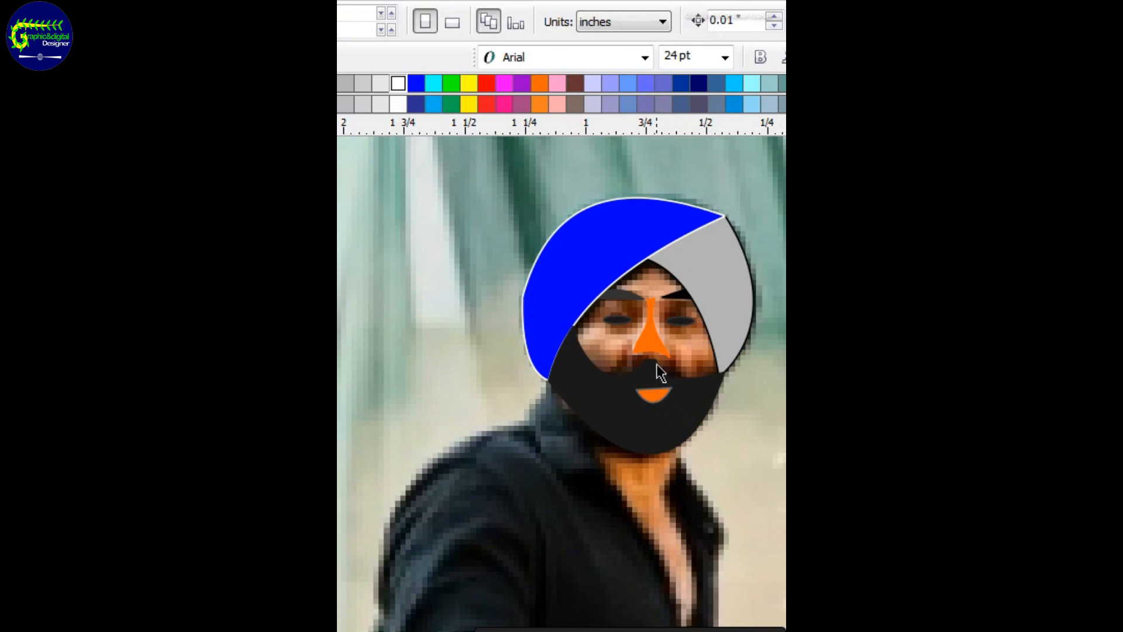
# Step: Recolour the nose shape a lighter orange
pyautogui.click(650, 343)
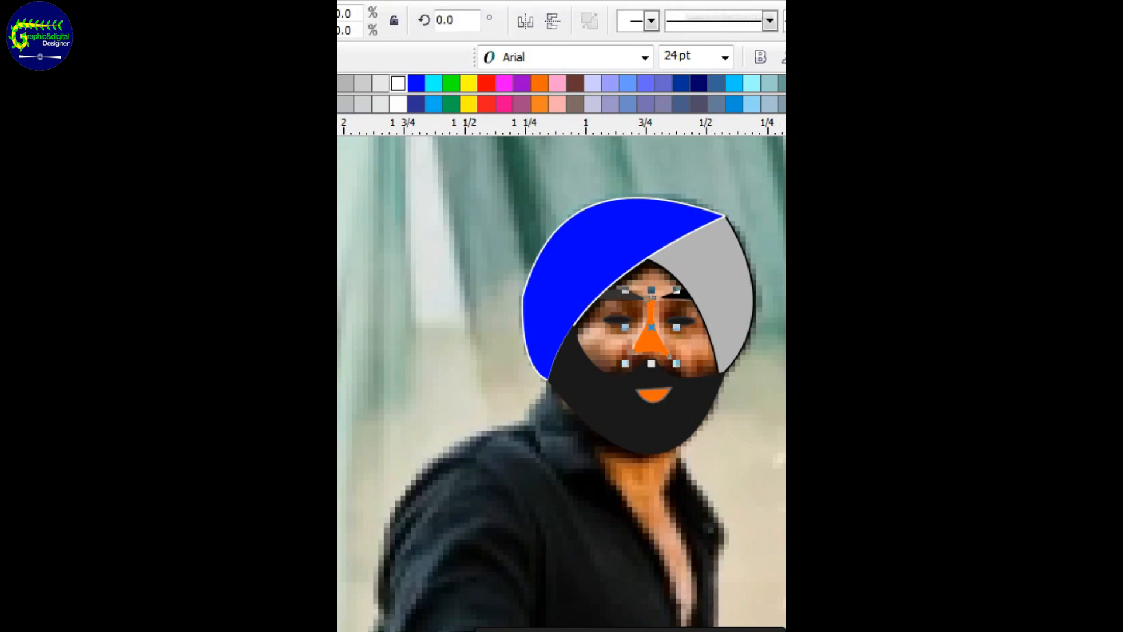
pyautogui.click(367, 84)
pyautogui.click(540, 101)
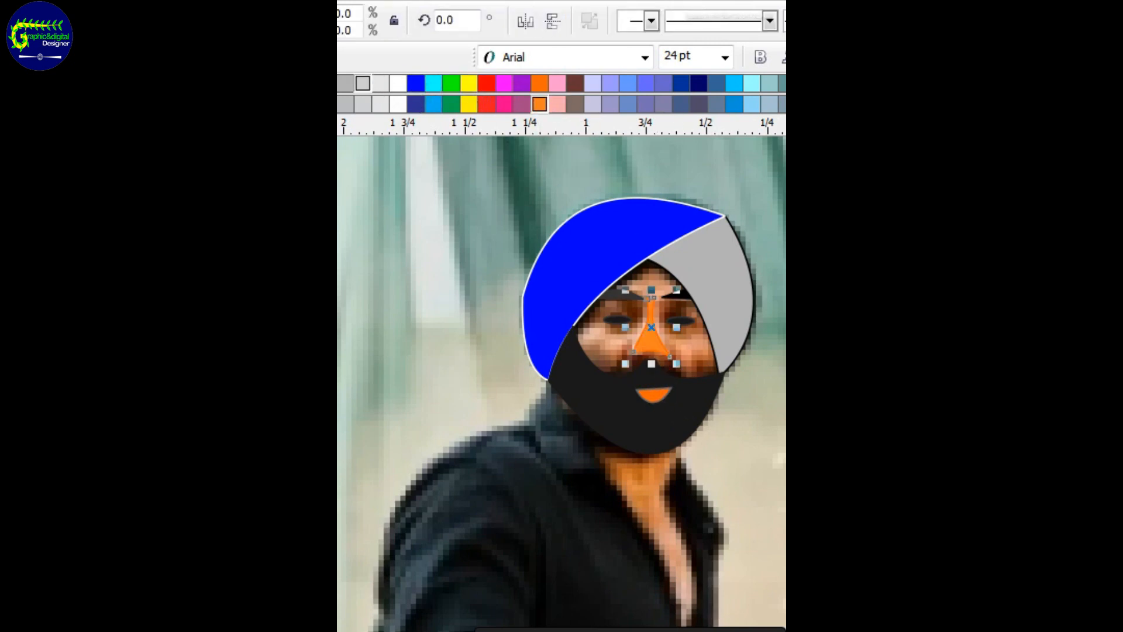
pyautogui.press('Escape')
# Step: Recolour the blue turban wrap dark grey and the light grey wrap medium grey, without the white outline
pyautogui.click(751, 326)
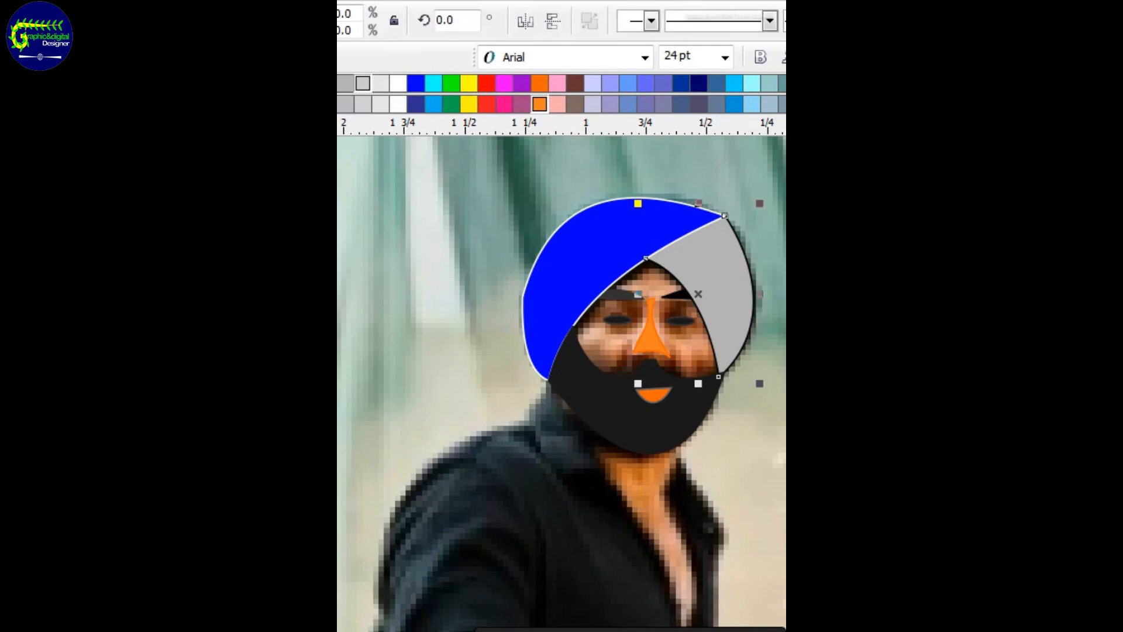
pyautogui.click(571, 299)
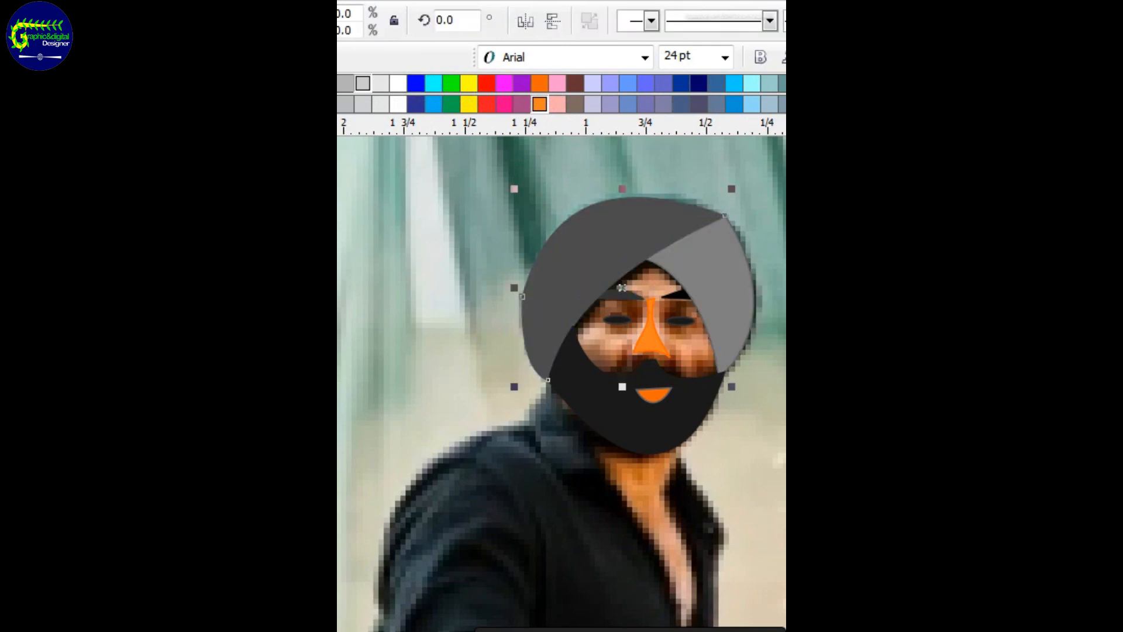
pyautogui.press('Escape')
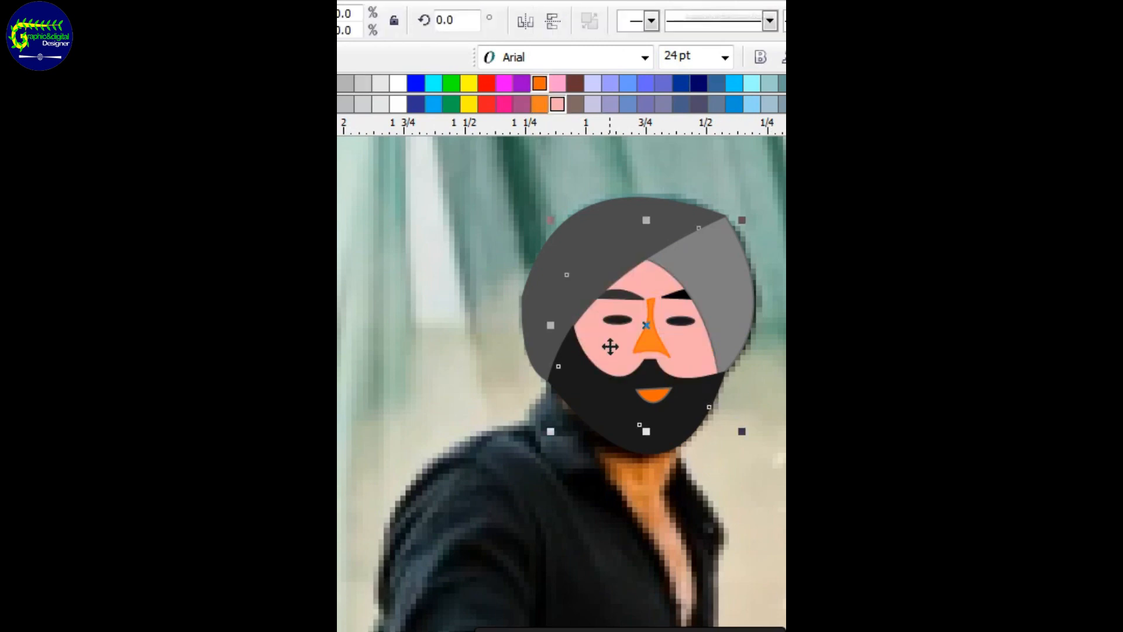
# Step: Try orange and light grey fills on the face shape, ending with light pink
pyautogui.click(611, 345)
pyautogui.click(538, 104)
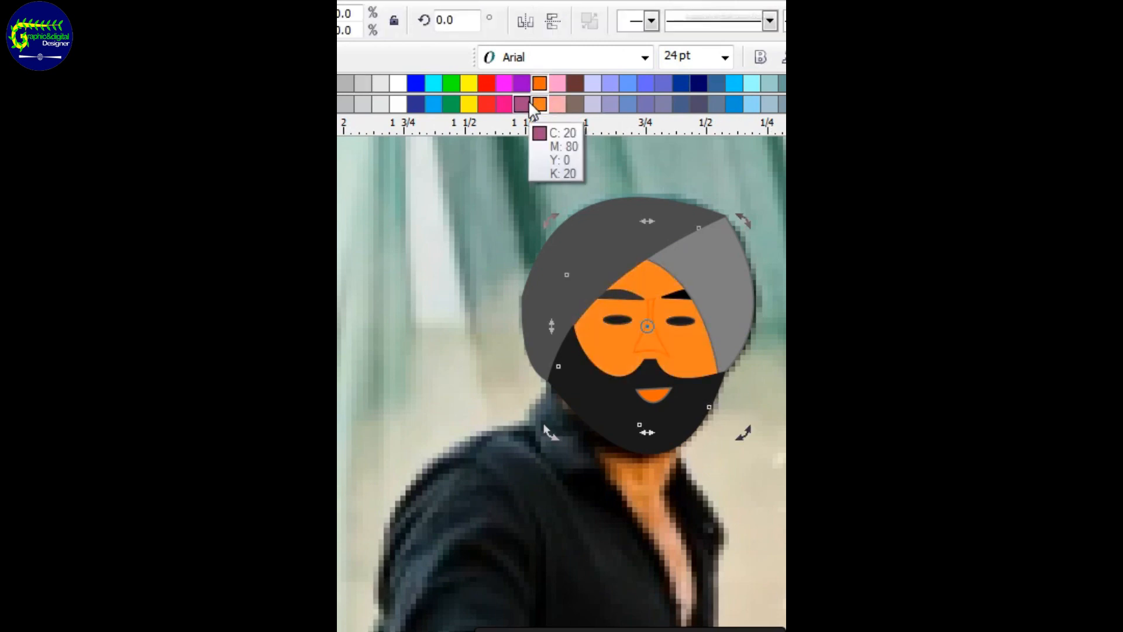
pyautogui.click(363, 85)
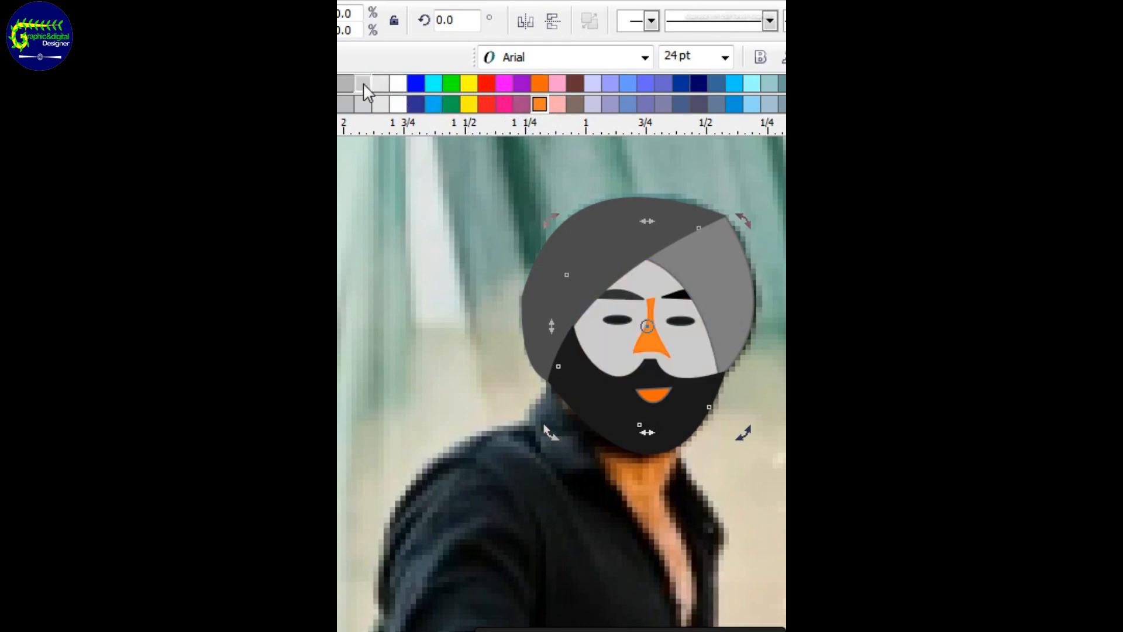
pyautogui.click(558, 104)
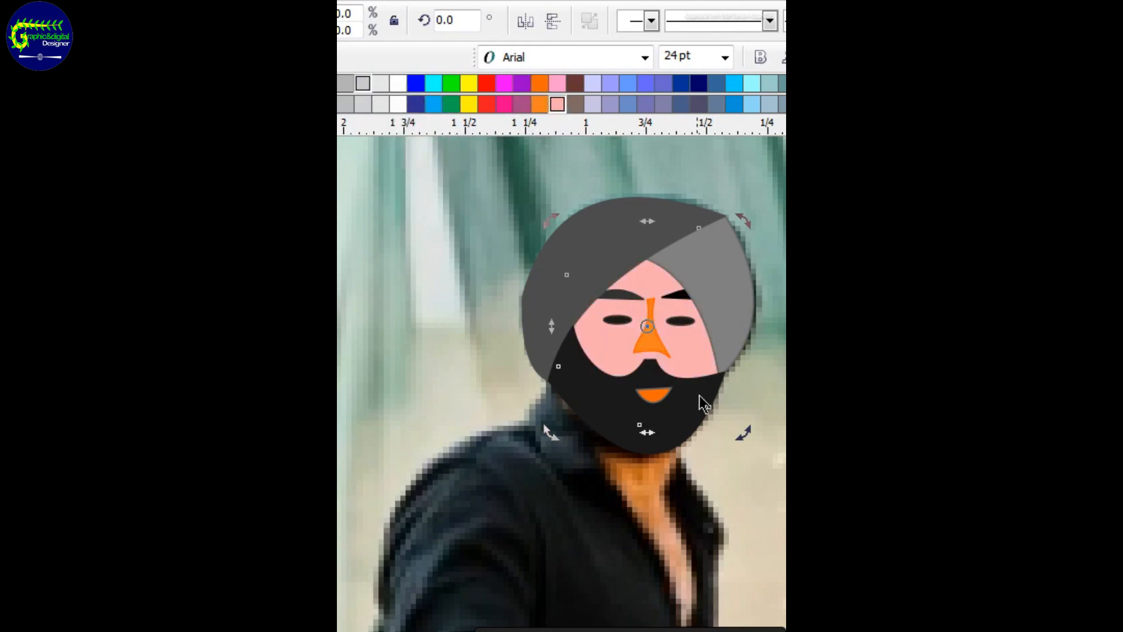
# Step: Apply a vertical linear gradient to the nose, white at the base and orange at the bridge
pyautogui.click(651, 346)
pyautogui.press('g')
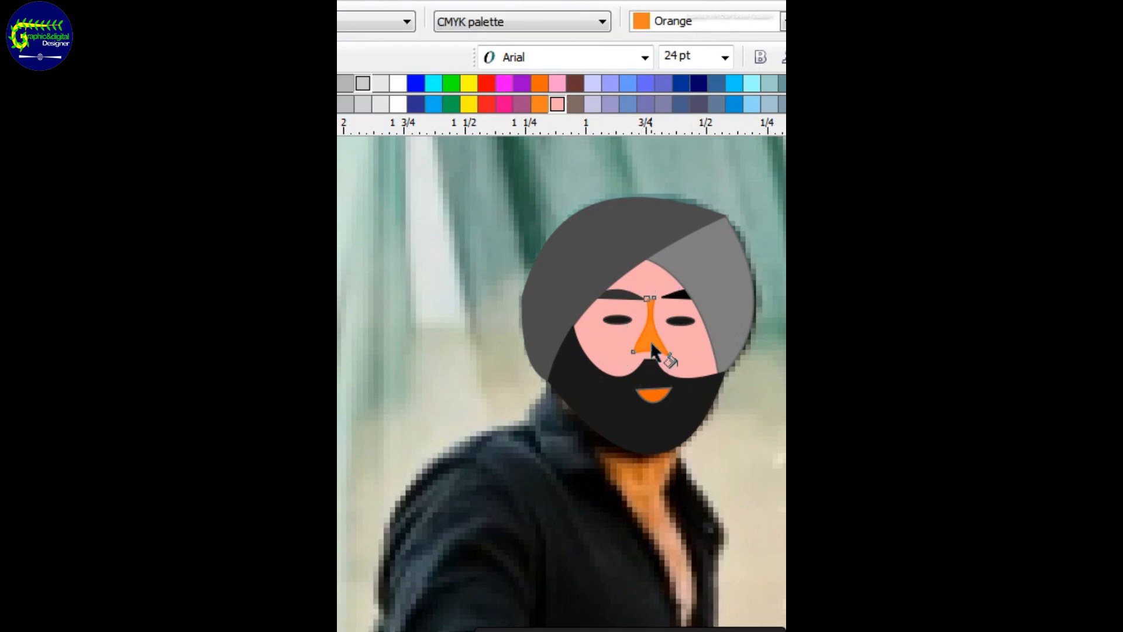
pyautogui.moveTo(651, 348); pyautogui.dragTo(655, 321)
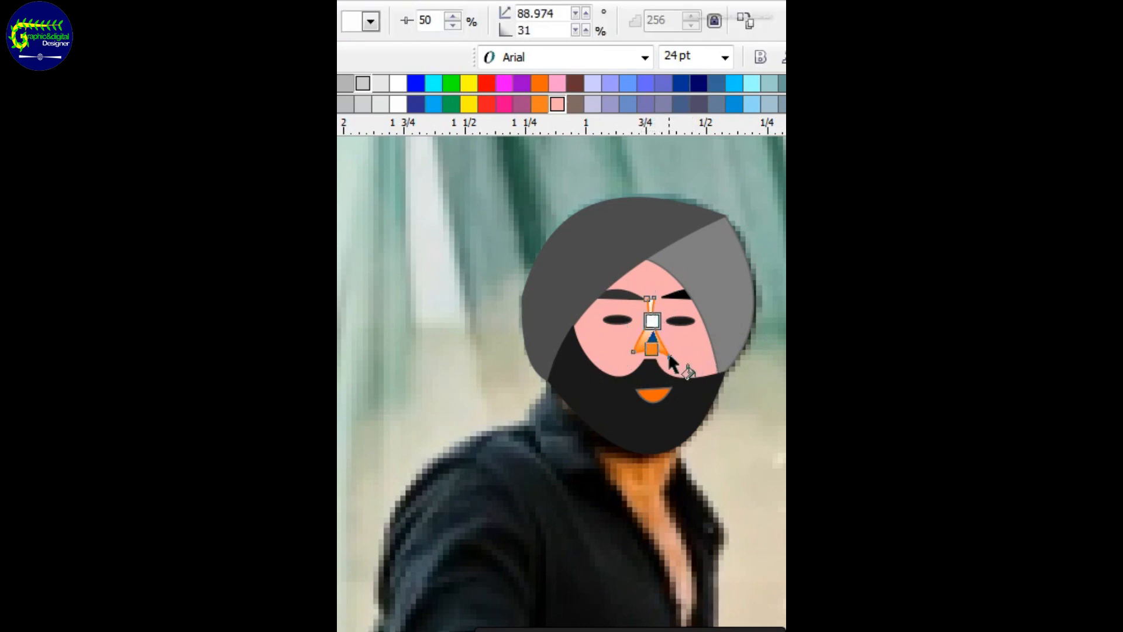
pyautogui.click(652, 348)
pyautogui.click(398, 83)
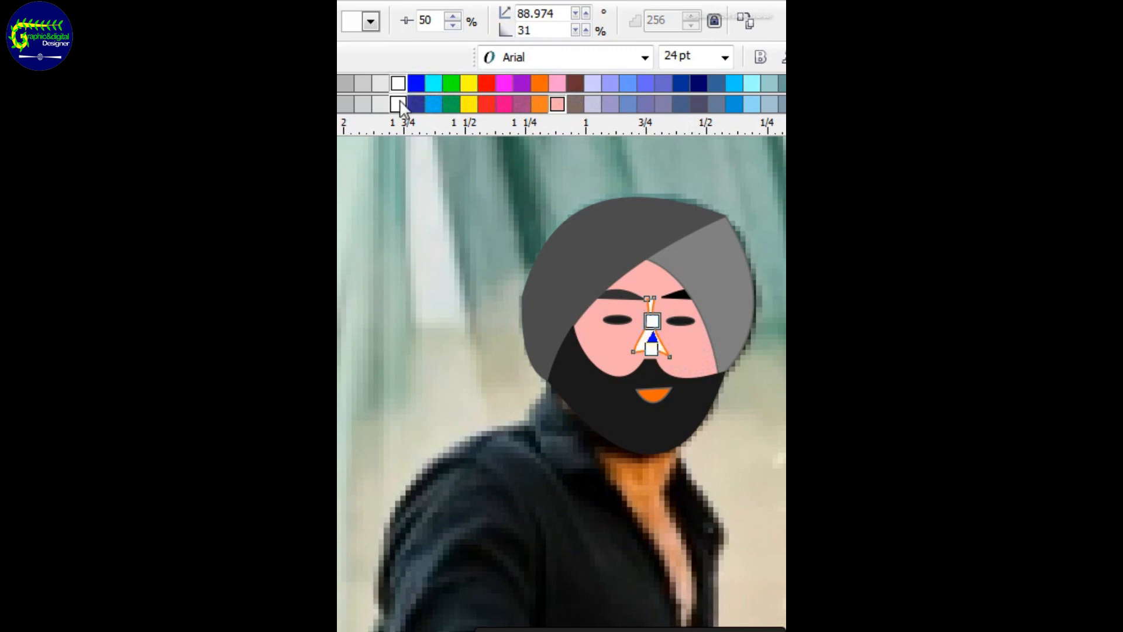
pyautogui.click(468, 83)
pyautogui.click(540, 83)
pyautogui.click(723, 432)
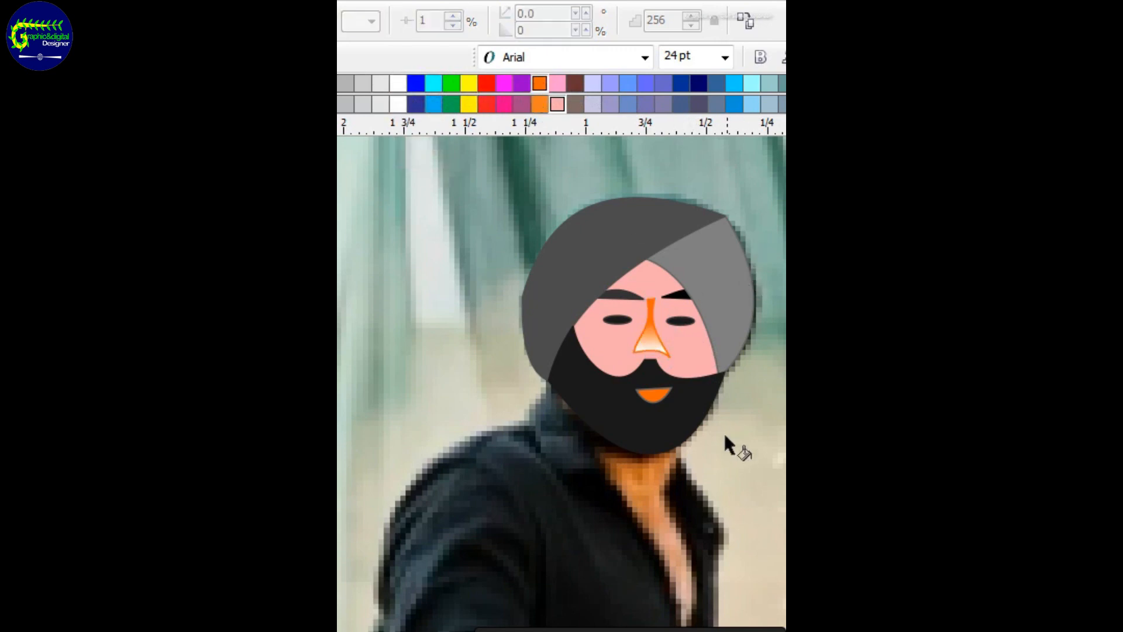
# Step: Change the nose gradient to a lighter orange at the bridge and dark slate grey at the base
pyautogui.click(648, 337)
pyautogui.click(539, 104)
pyautogui.click(651, 349)
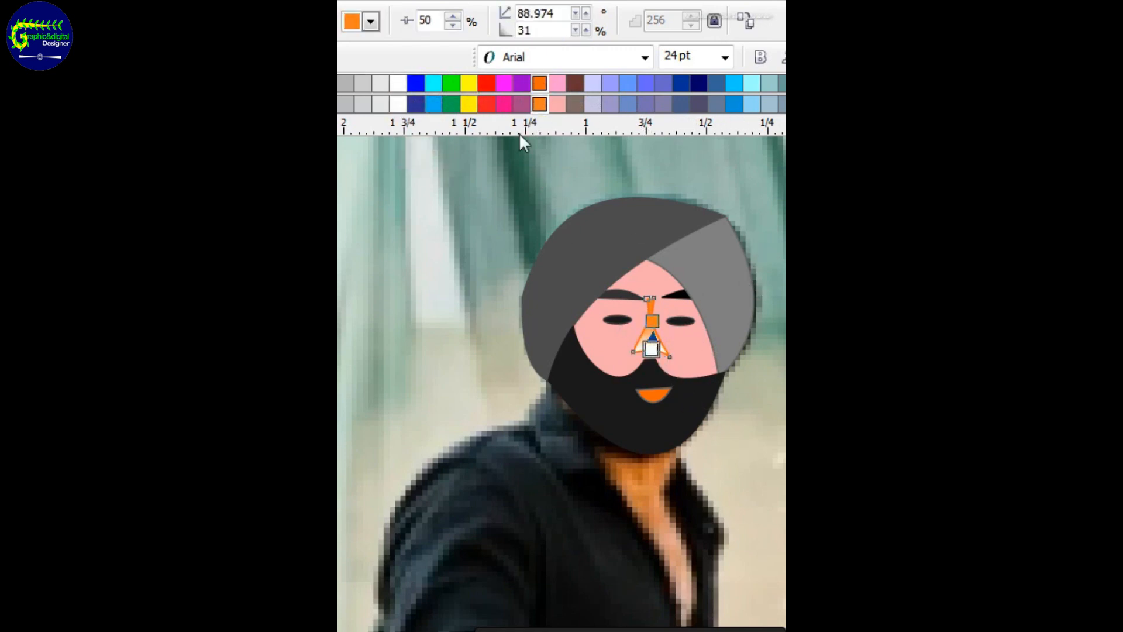
pyautogui.click(557, 104)
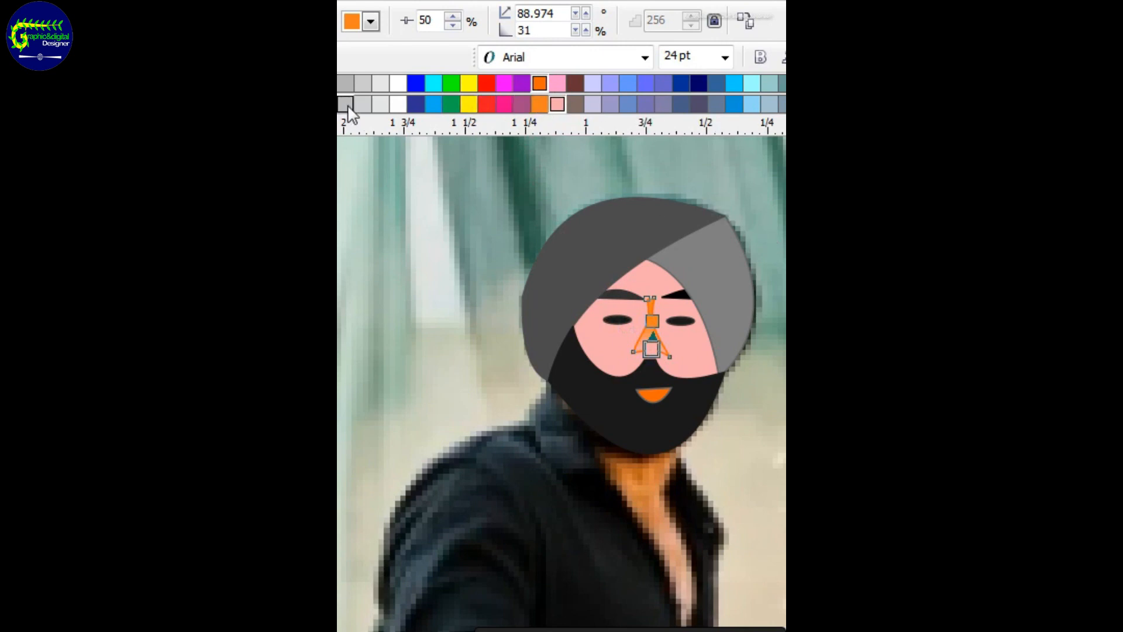
pyautogui.click(698, 104)
pyautogui.click(680, 186)
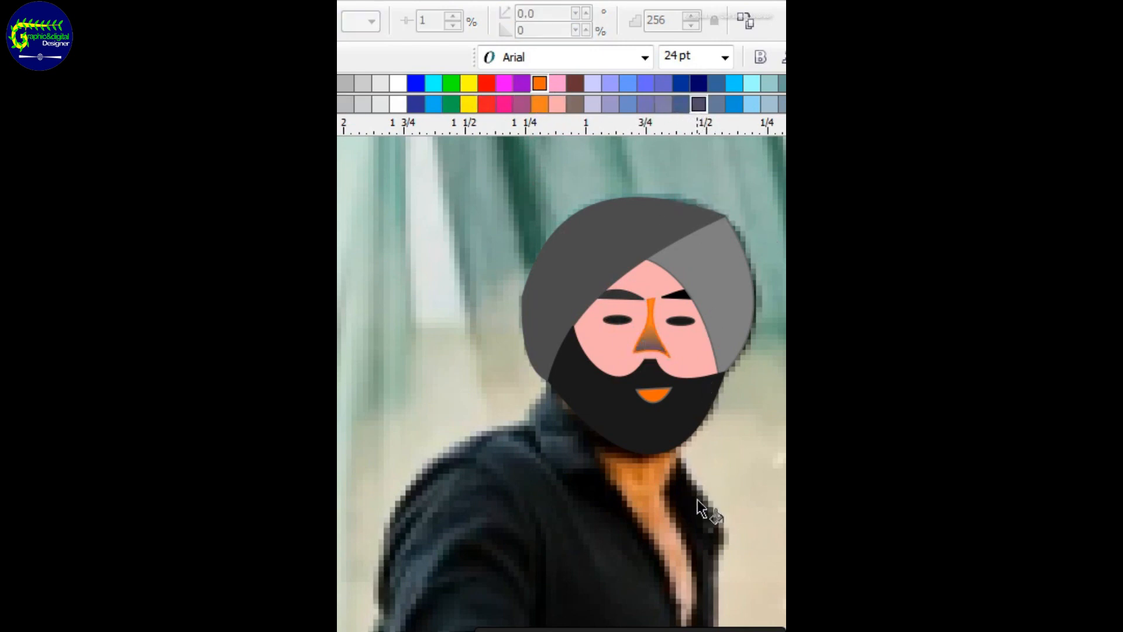
# Step: Bend the nose's bottom edge downward so it meets the top of the moustache
pyautogui.click(648, 350)
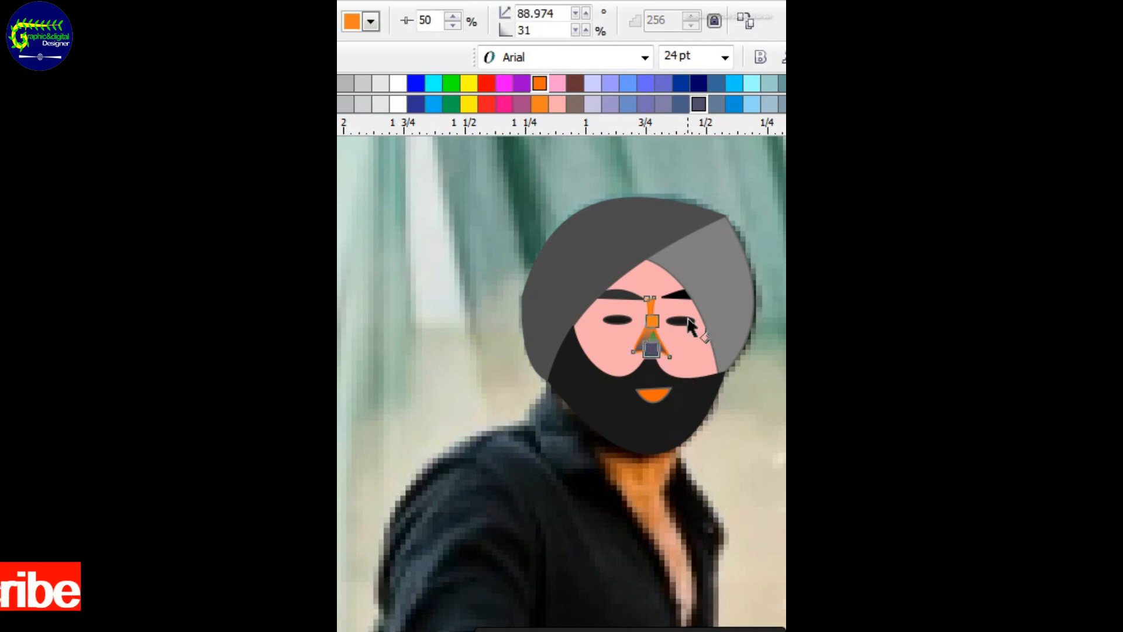
pyautogui.click(719, 311)
pyautogui.press('F10')
pyautogui.click(651, 351)
pyautogui.moveTo(650, 352); pyautogui.dragTo(655, 360)
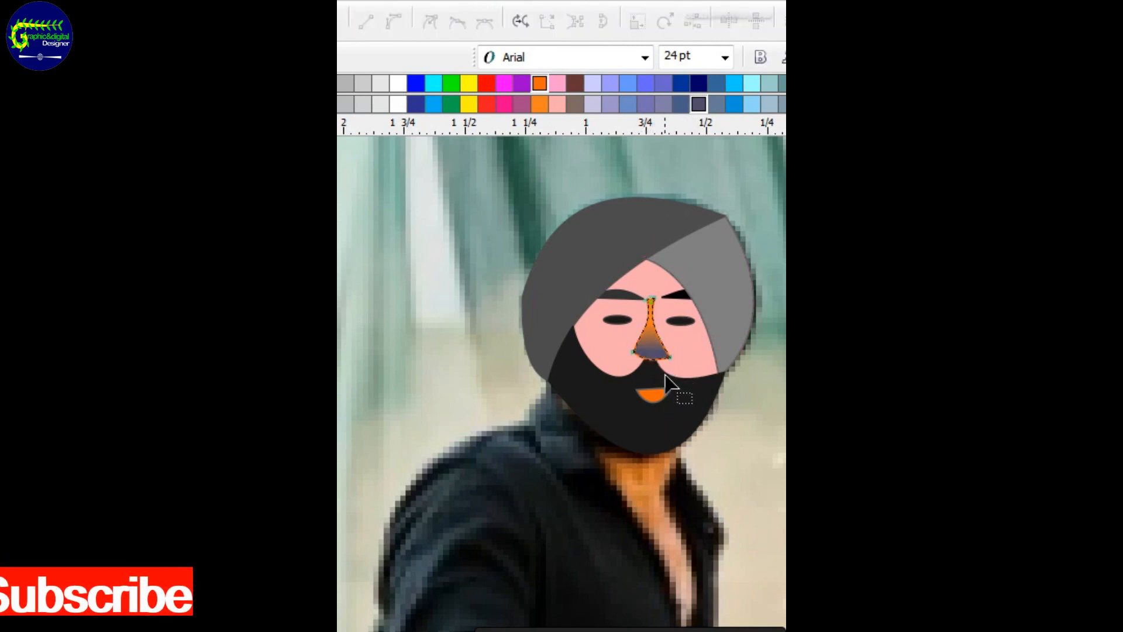
pyautogui.click(690, 364)
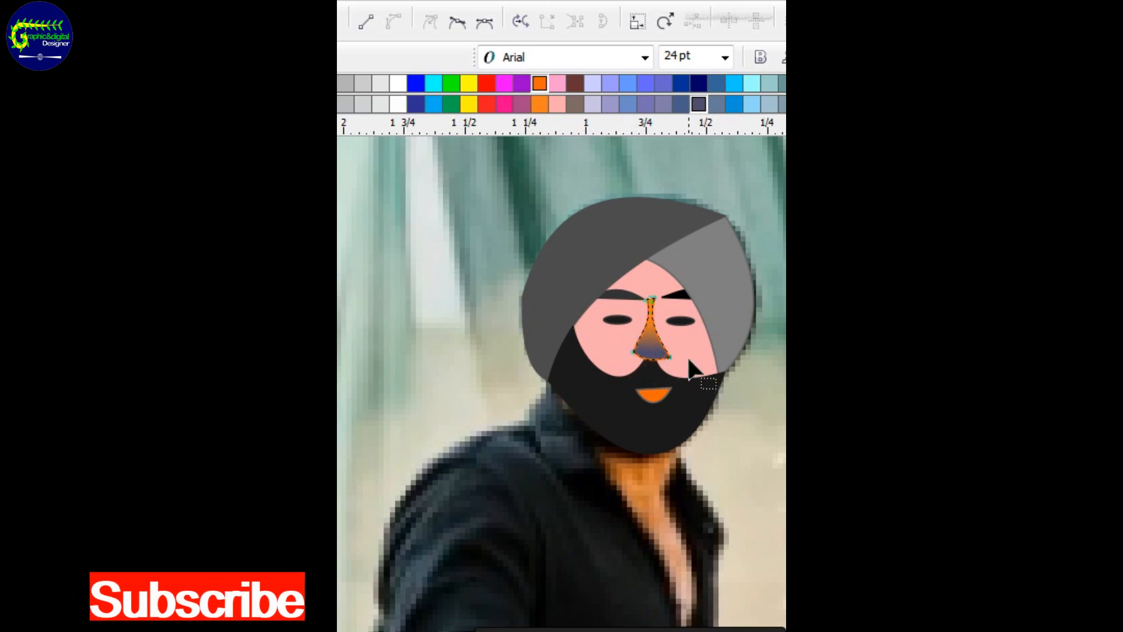
# Step: Try to reshape the nose's bottom edge further, pulling it upward, and undo the change
pyautogui.click(651, 358)
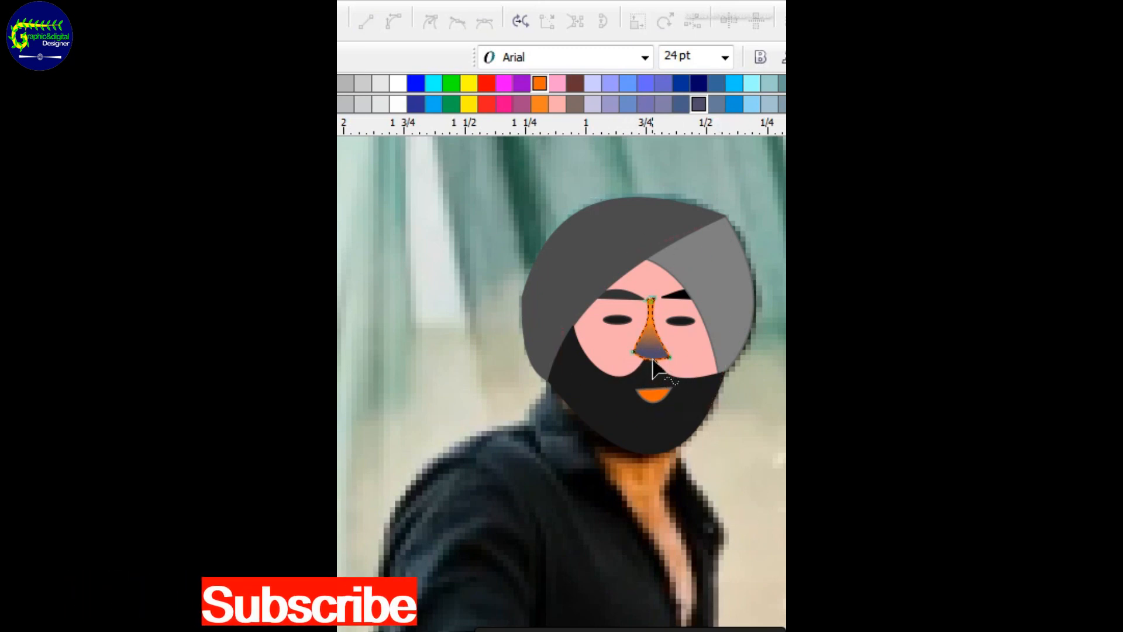
pyautogui.rightClick(651, 361)
pyautogui.click(731, 387)
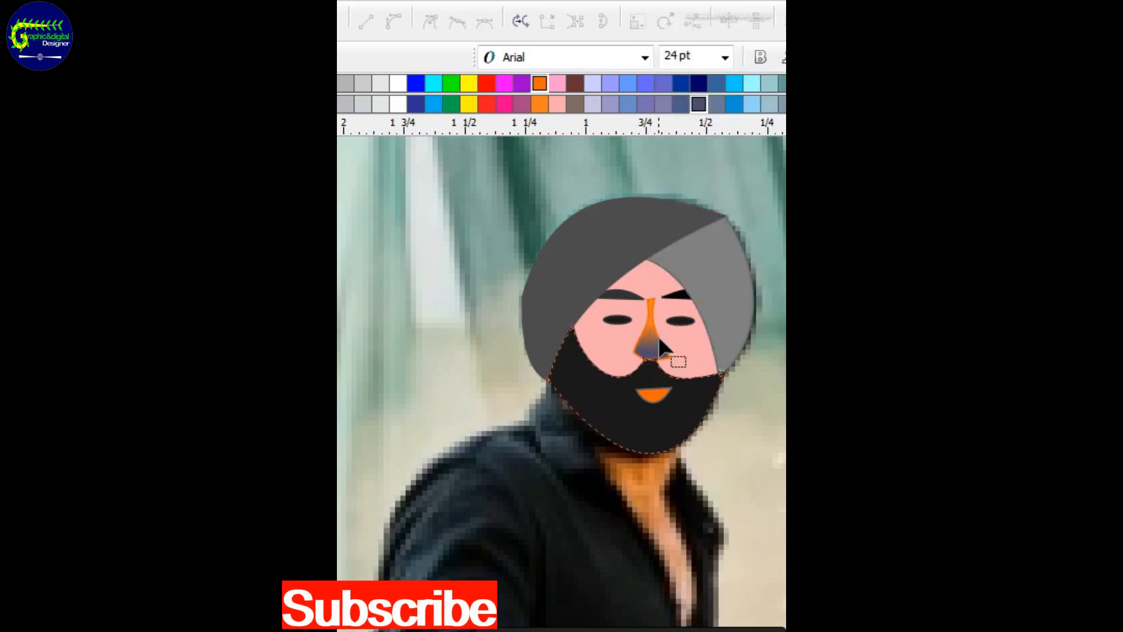
pyautogui.rightClick(650, 359)
pyautogui.click(652, 359)
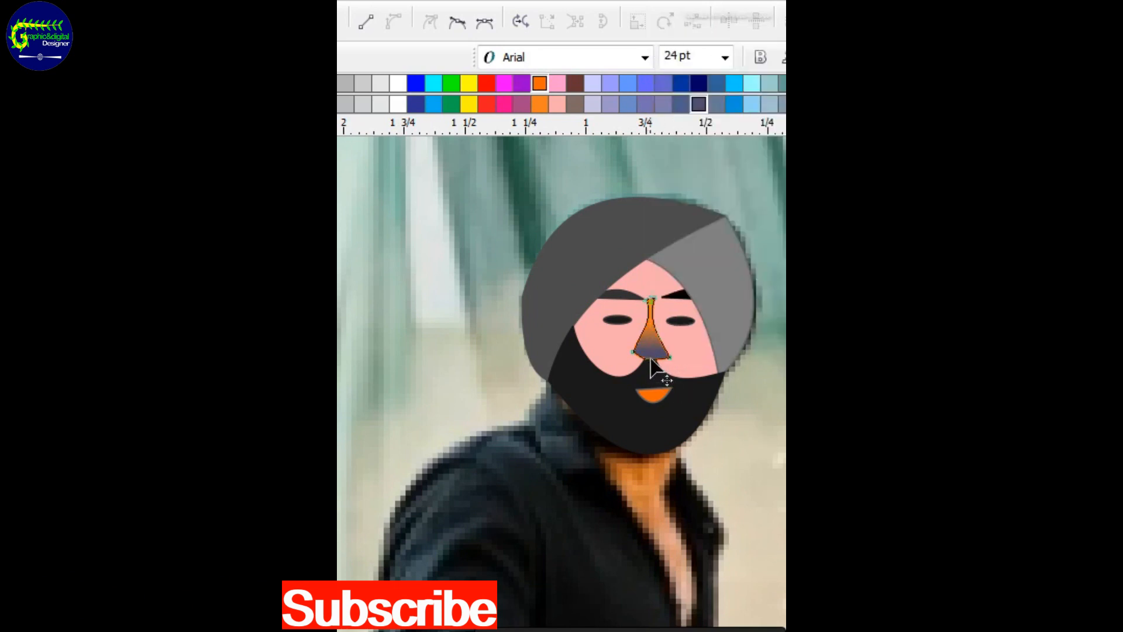
pyautogui.doubleClick(651, 359)
pyautogui.click(651, 350)
pyautogui.moveTo(664, 354); pyautogui.dragTo(654, 349)
pyautogui.hotkey('ctrl', 'z')
# Step: Recolour the mouth, trying salmon and settling on a pale pink fill with a pale pink outline
pyautogui.press('z')
pyautogui.rightClick(727, 516)
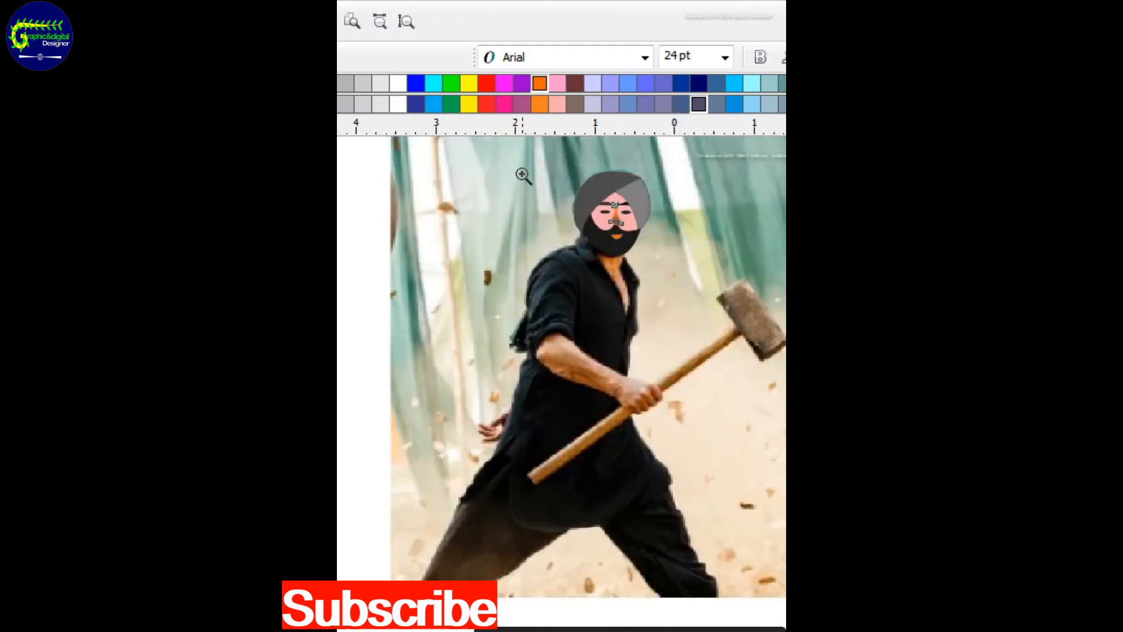
pyautogui.moveTo(523, 174); pyautogui.dragTo(699, 366)
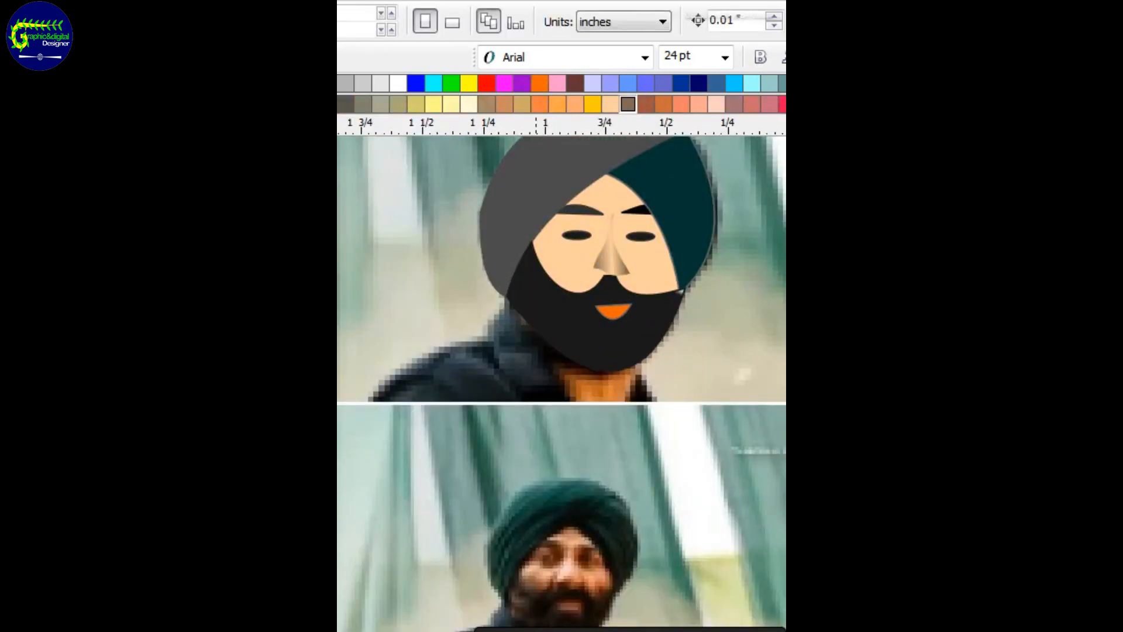
pyautogui.click(615, 313)
pyautogui.click(698, 104)
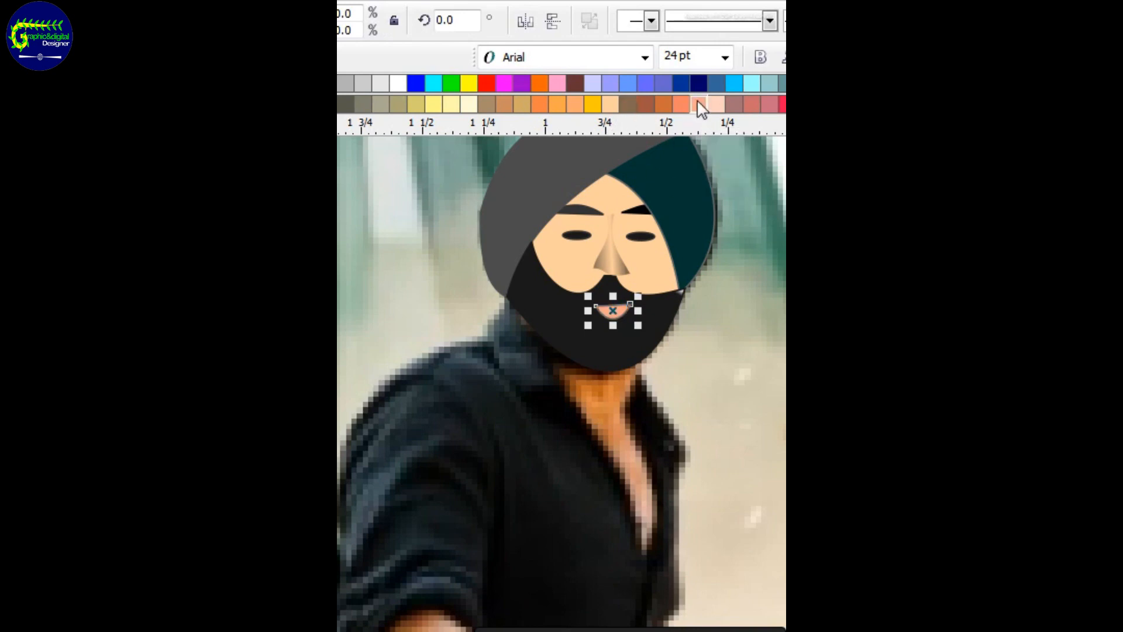
pyautogui.click(695, 325)
pyautogui.click(613, 310)
pyautogui.click(716, 104)
pyautogui.click(697, 329)
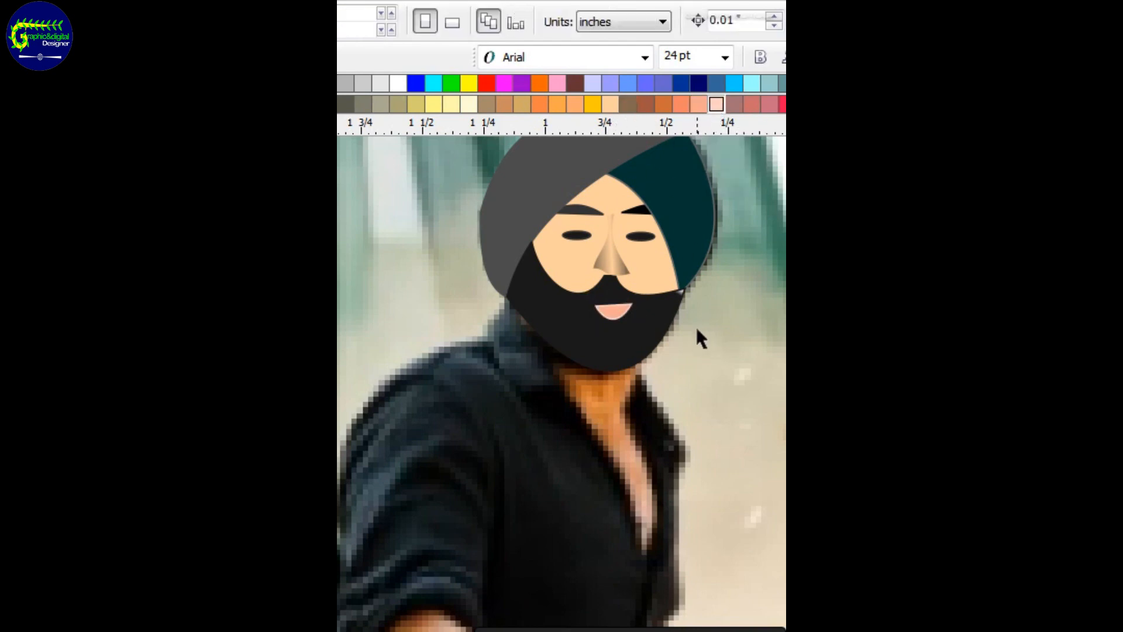
pyautogui.click(614, 313)
pyautogui.click(716, 104)
pyautogui.click(701, 358)
# Step: Delete the small copy of the reference photo lying below the hammer head
pyautogui.press('h')
pyautogui.press('z')
pyautogui.rightClick(555, 398)
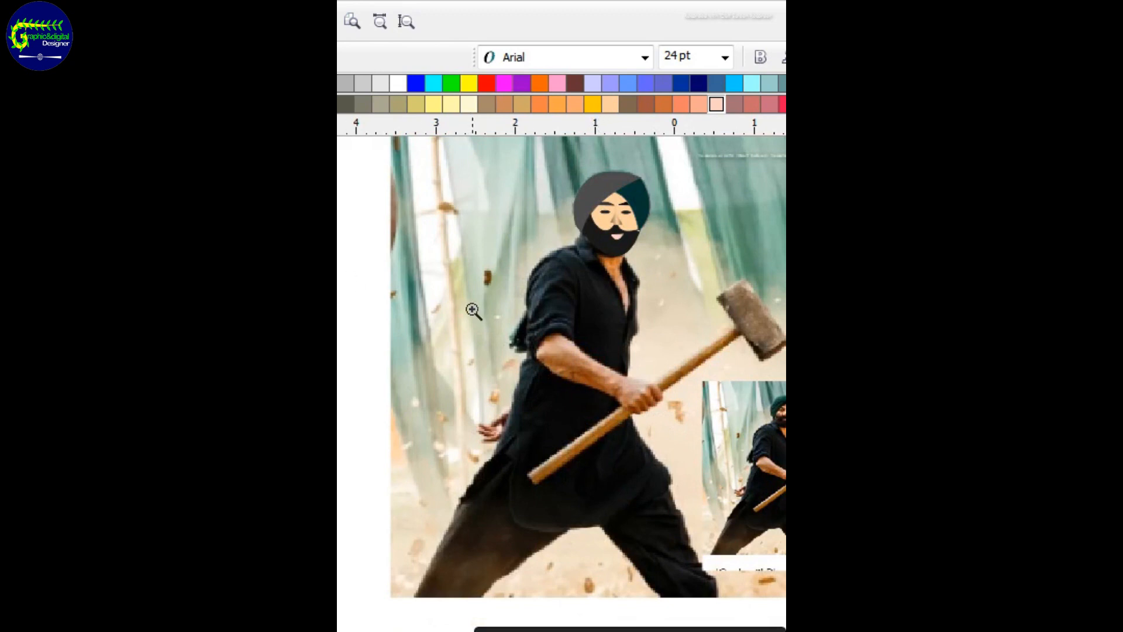
pyautogui.rightClick(467, 279)
pyautogui.moveTo(449, 218); pyautogui.dragTo(774, 523)
pyautogui.moveTo(542, 213); pyautogui.dragTo(643, 425)
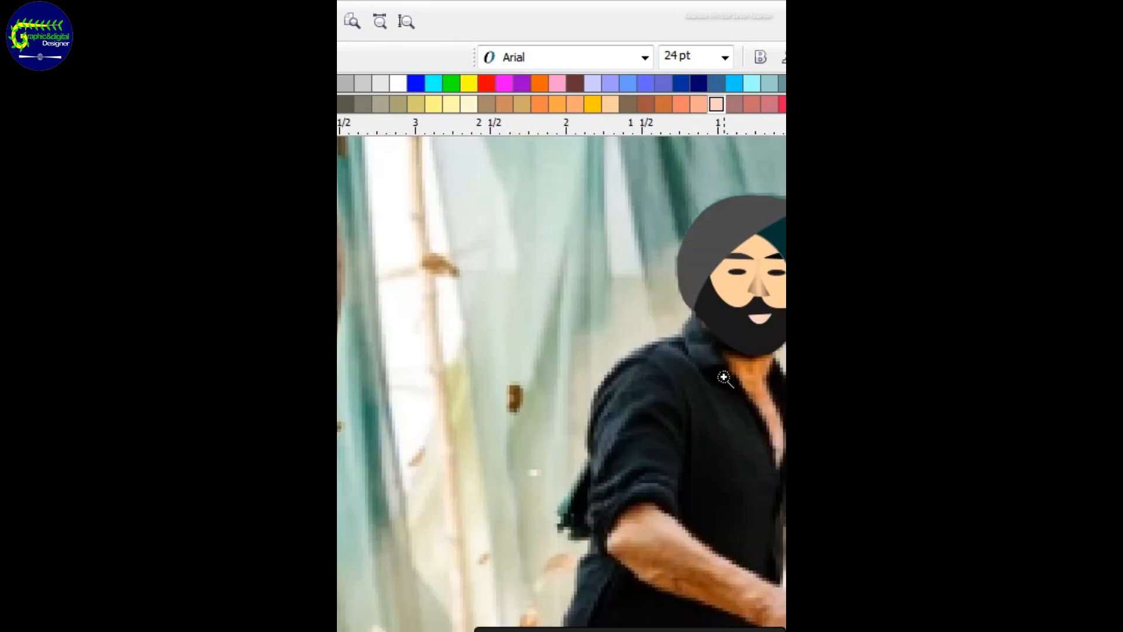
pyautogui.rightClick(724, 378)
pyautogui.press('space')
pyautogui.click(750, 582)
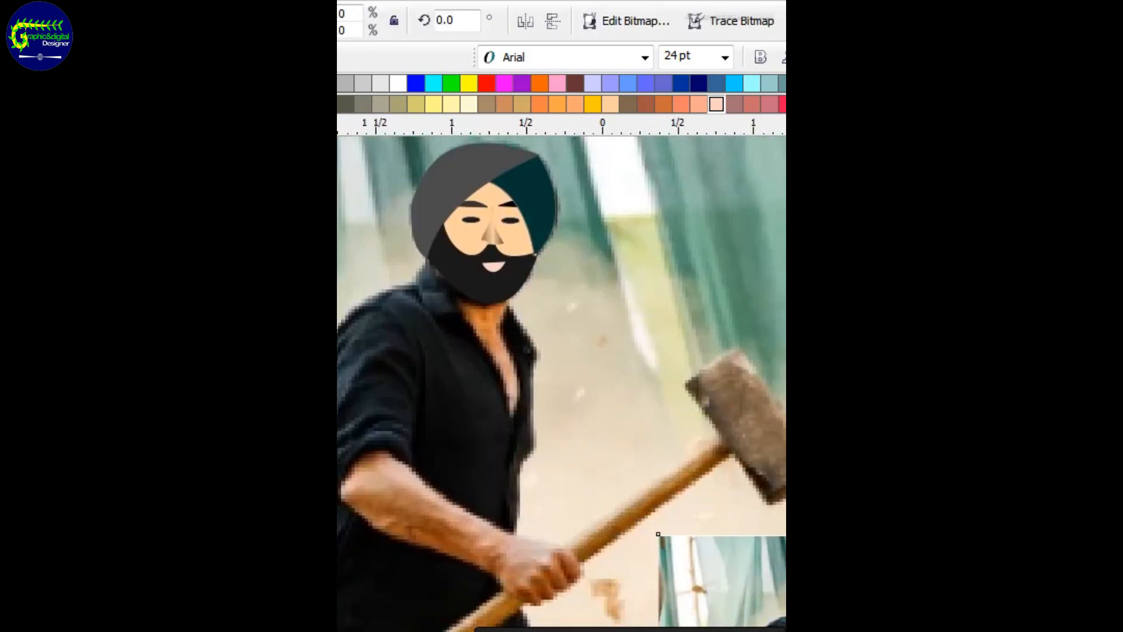
pyautogui.press('Delete')
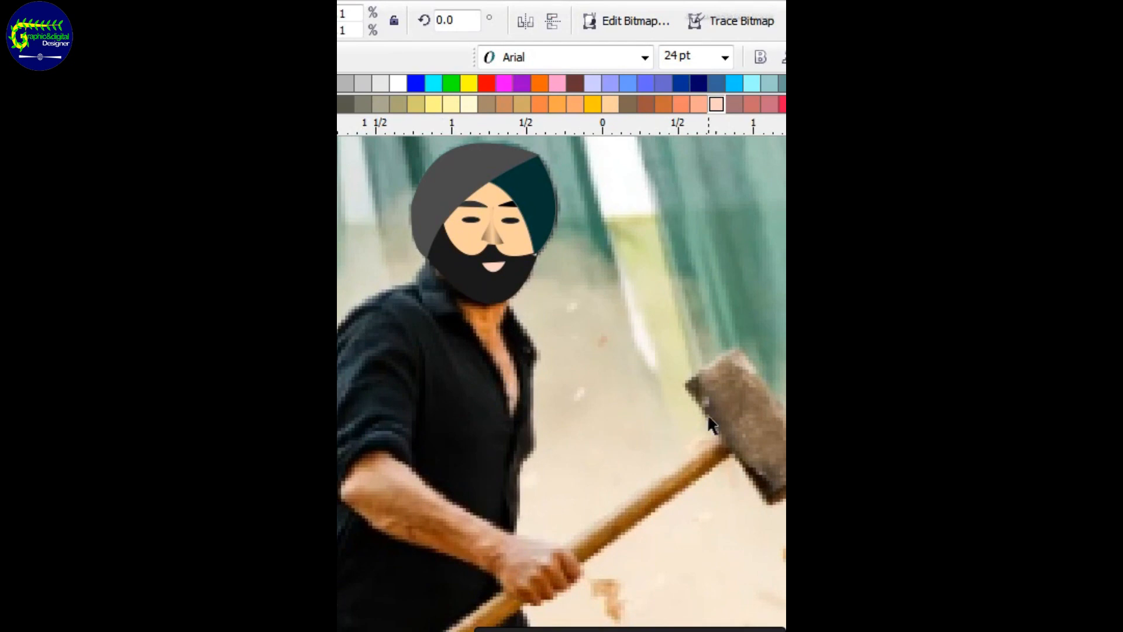
pyautogui.press('Escape')
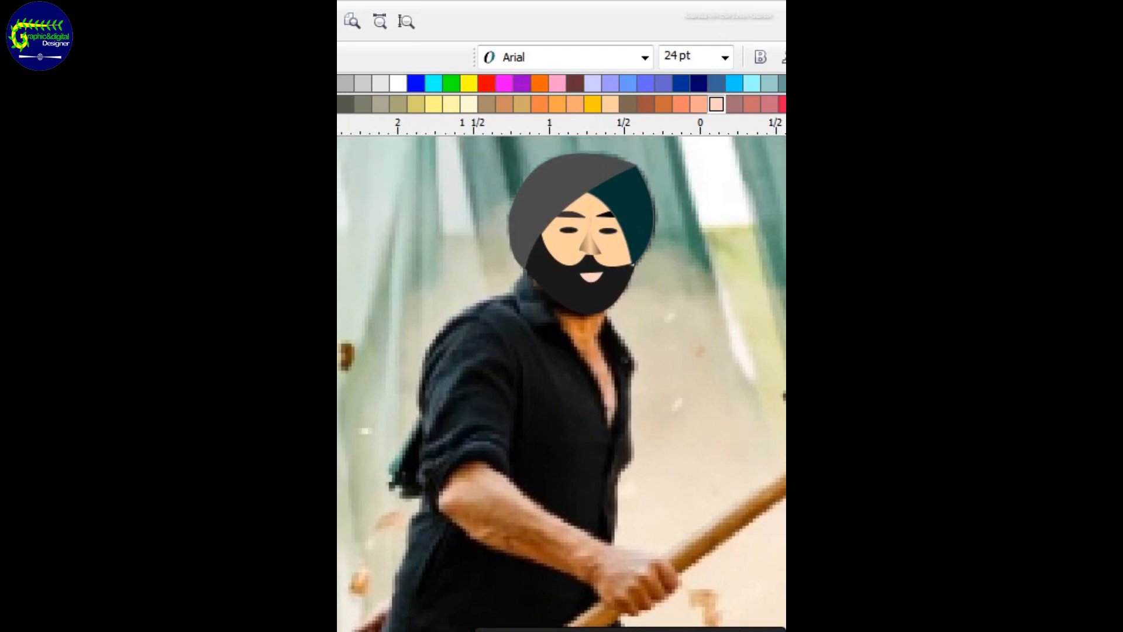
# Step: Draw the neck and open-collar chest outline from the turban's lower corner to the neckline's lowest point and under the beard
pyautogui.press('F5')
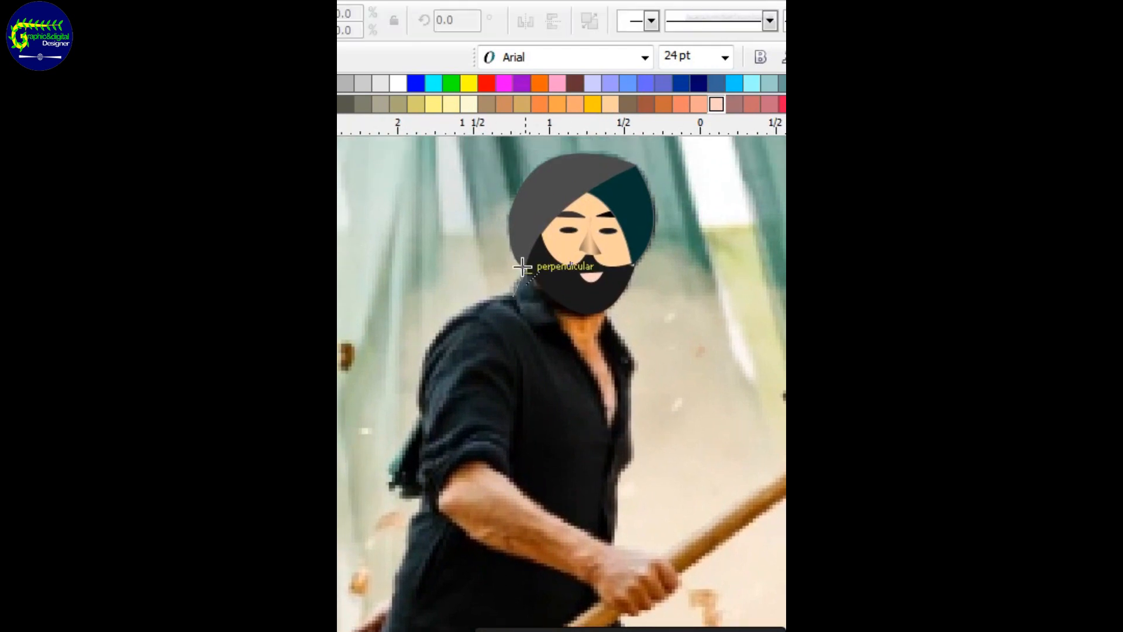
pyautogui.click(521, 267)
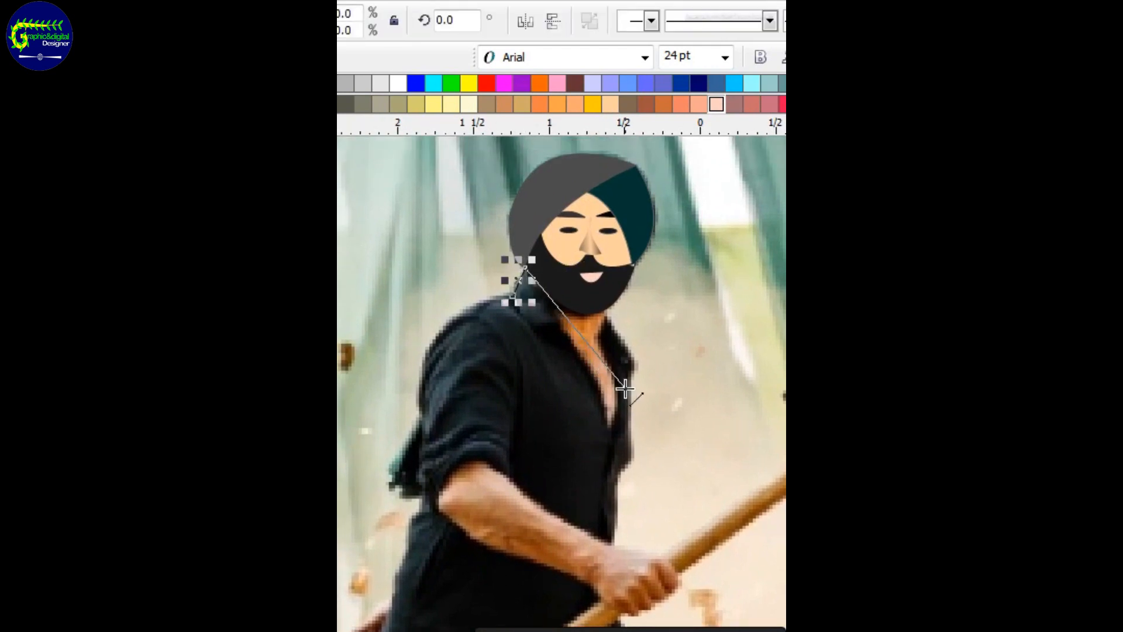
pyautogui.click(610, 428)
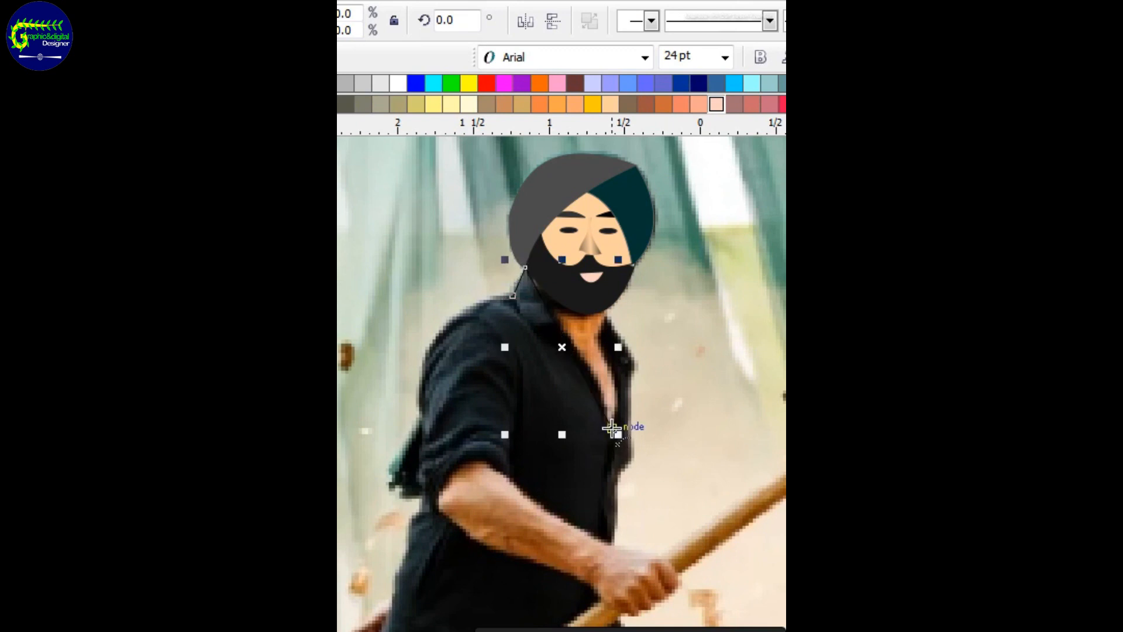
pyautogui.doubleClick(605, 308)
# Step: Fill the neck and chest shape, comparing pale pink and salmon and settling on the face's peach colour
pyautogui.click(717, 104)
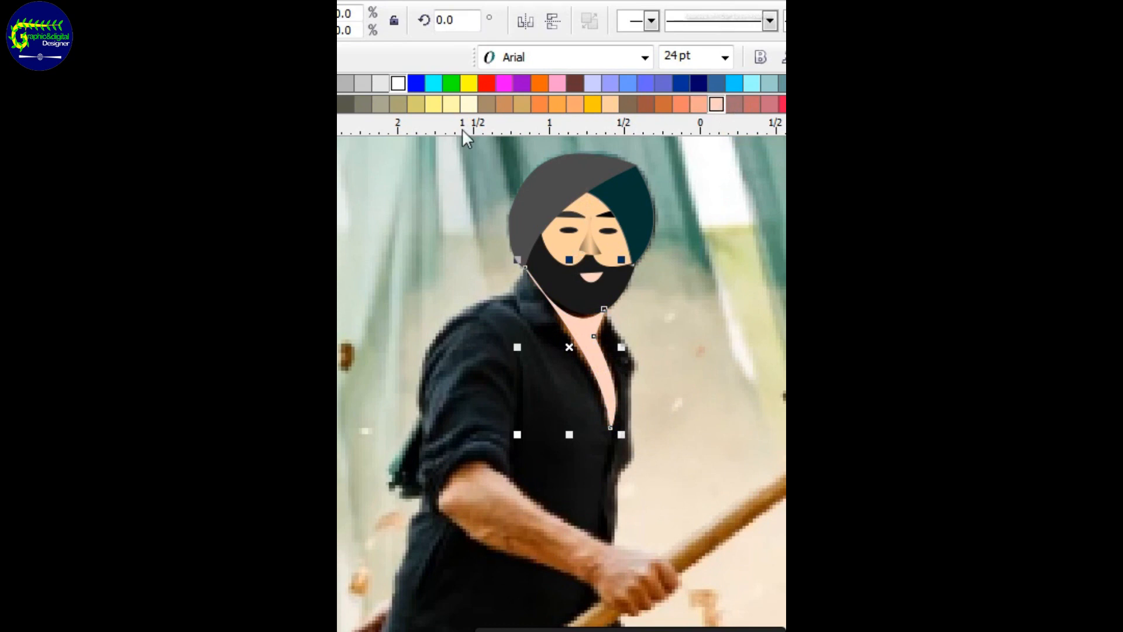
pyautogui.click(698, 104)
pyautogui.click(610, 104)
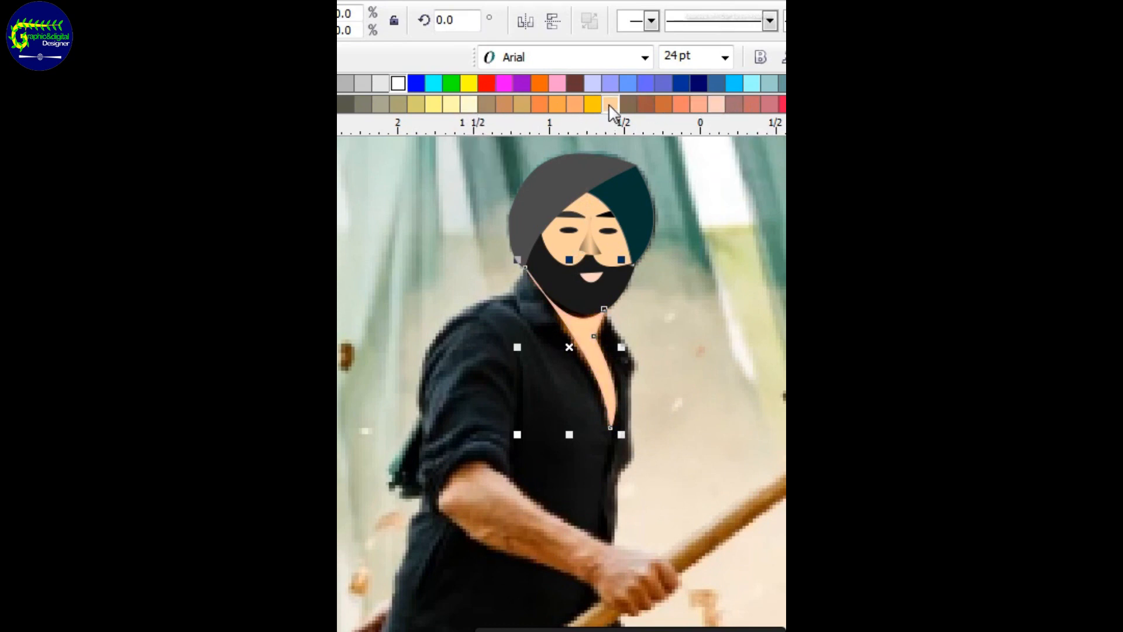
pyautogui.click(706, 347)
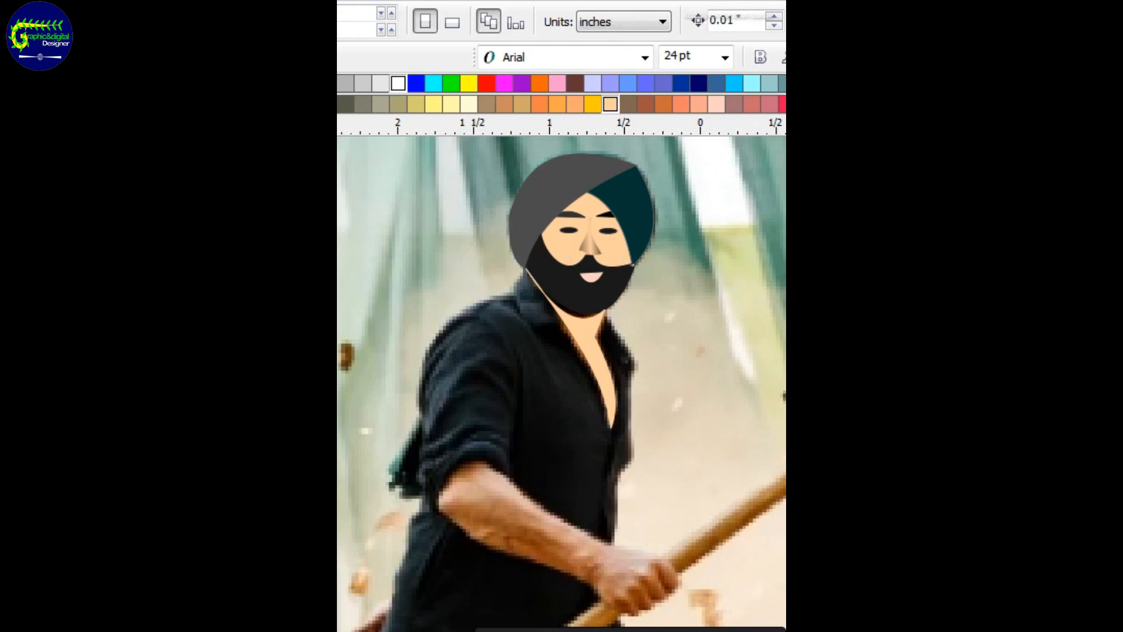
pyautogui.press('F5')
pyautogui.click(525, 268)
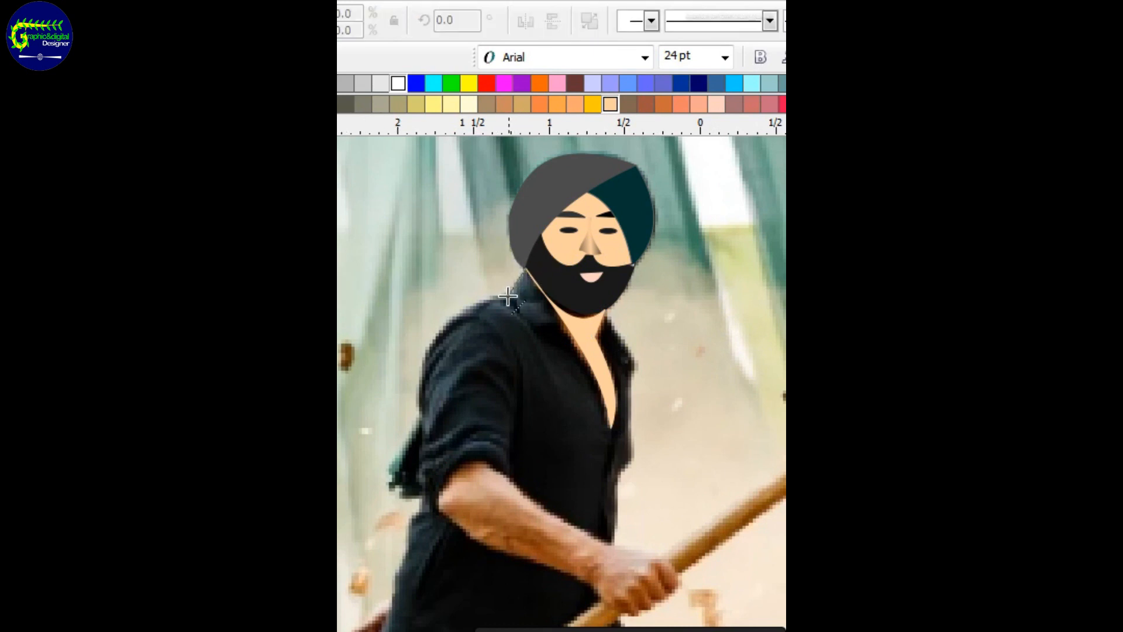
pyautogui.click(513, 293)
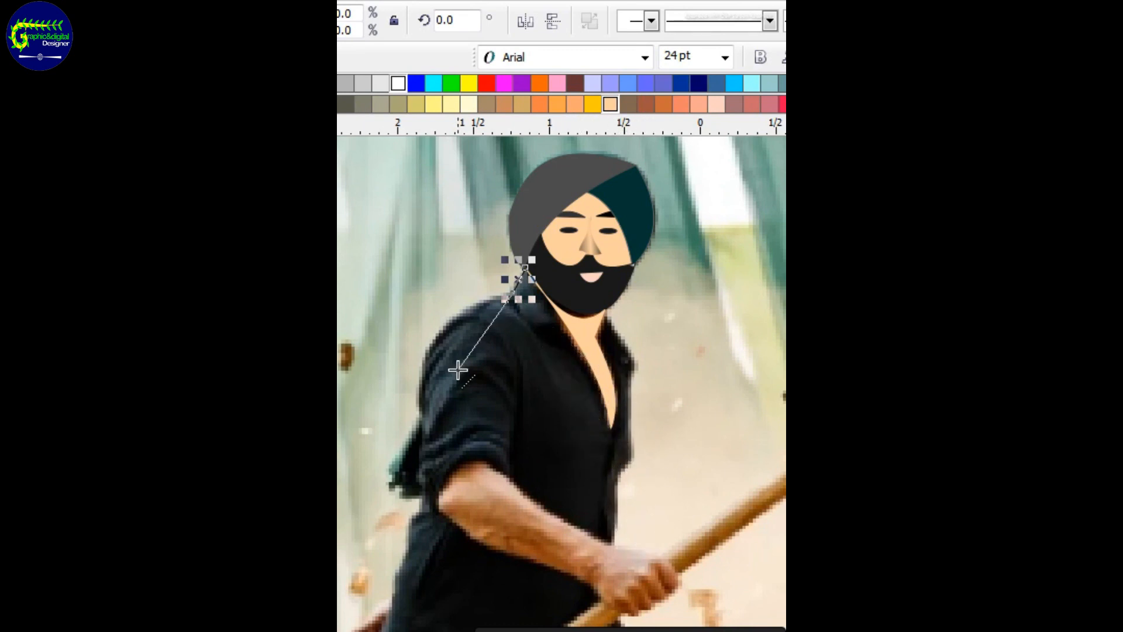
pyautogui.click(578, 394)
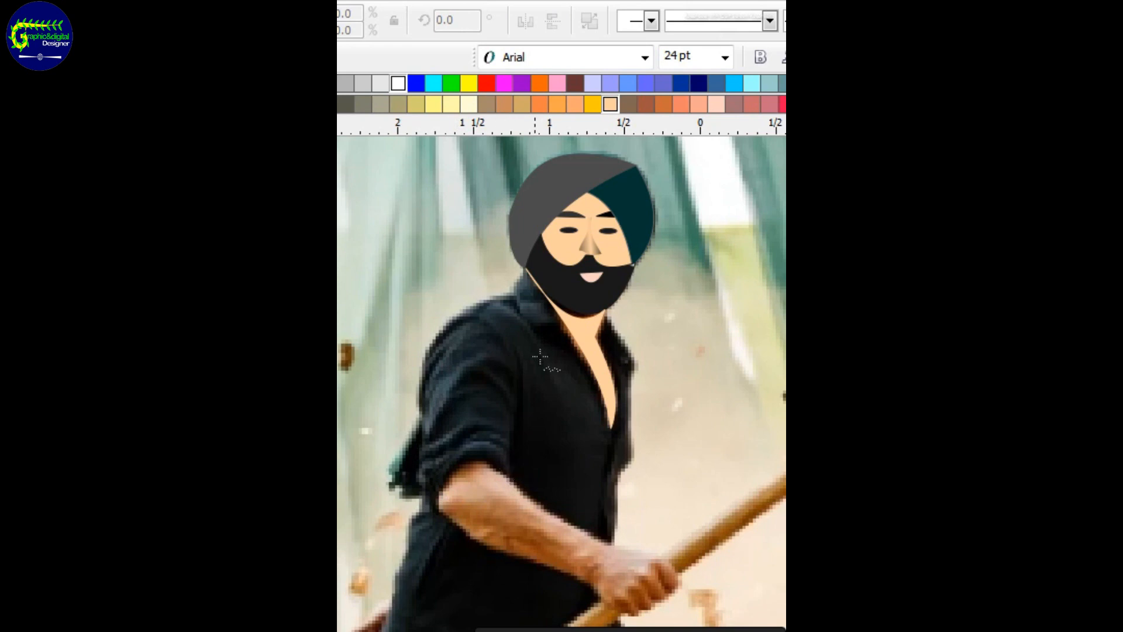
pyautogui.click(529, 270)
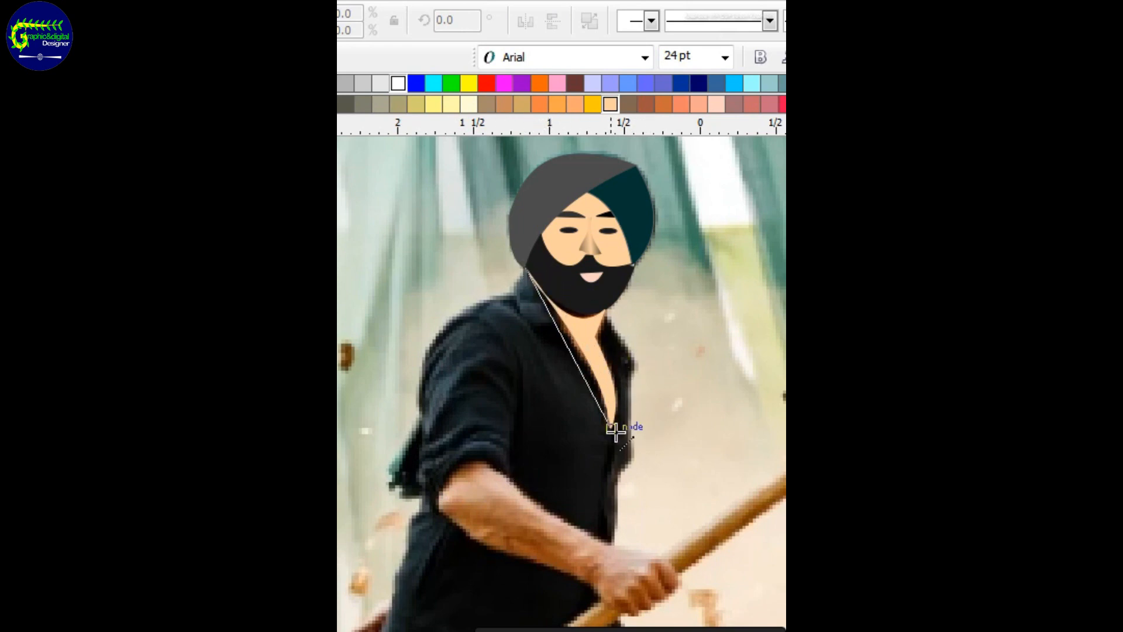
pyautogui.click(614, 431)
pyautogui.press('F10')
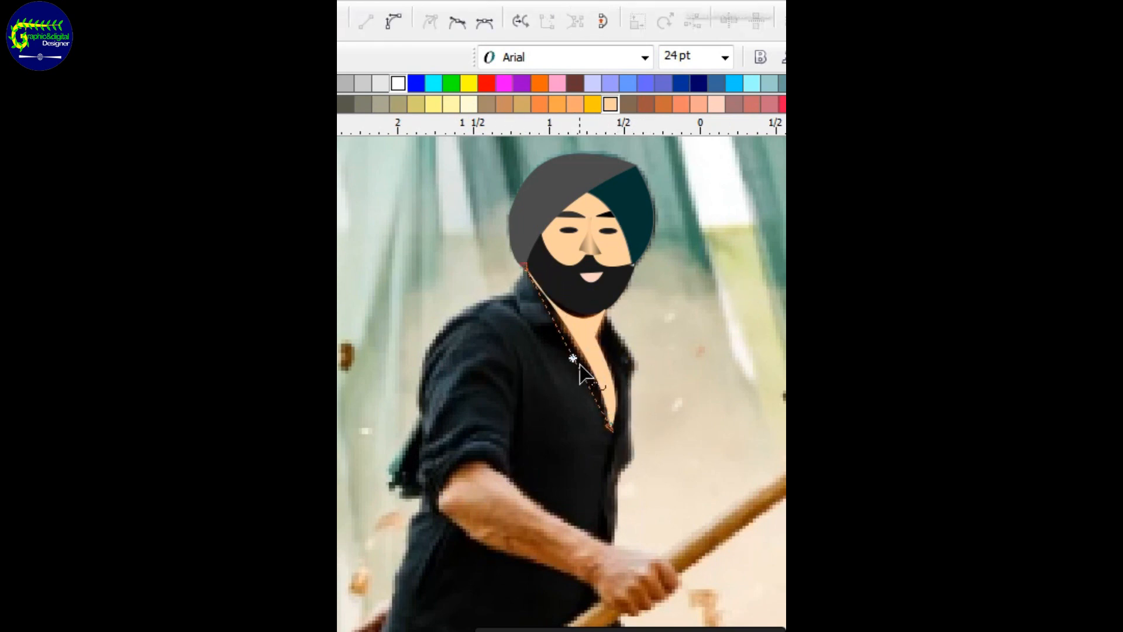
pyautogui.press('Escape')
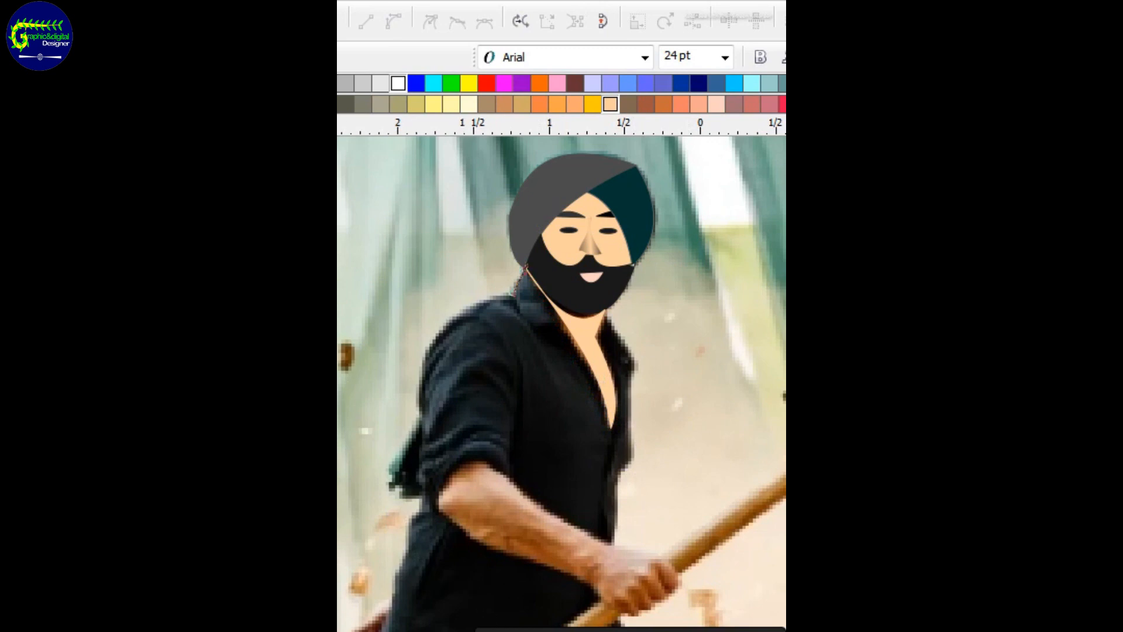
pyautogui.press('F5')
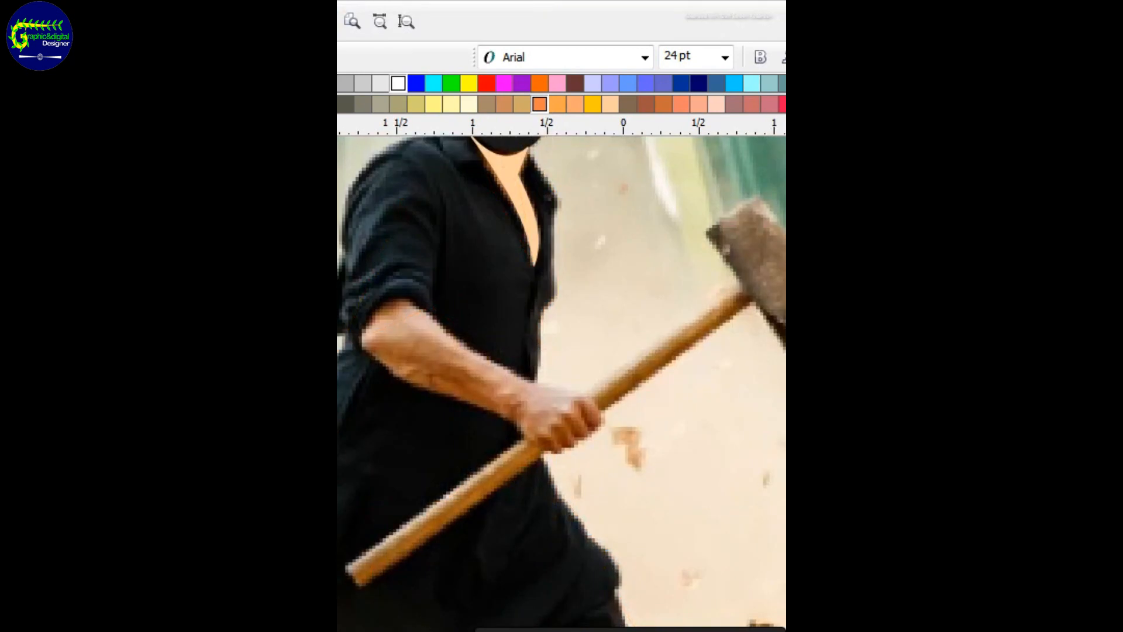
# Step: Start the arm outline at the rolled sleeve, running it across to the elbow and down the forearm's underside to the wrist
pyautogui.press('F5')
pyautogui.click(426, 306)
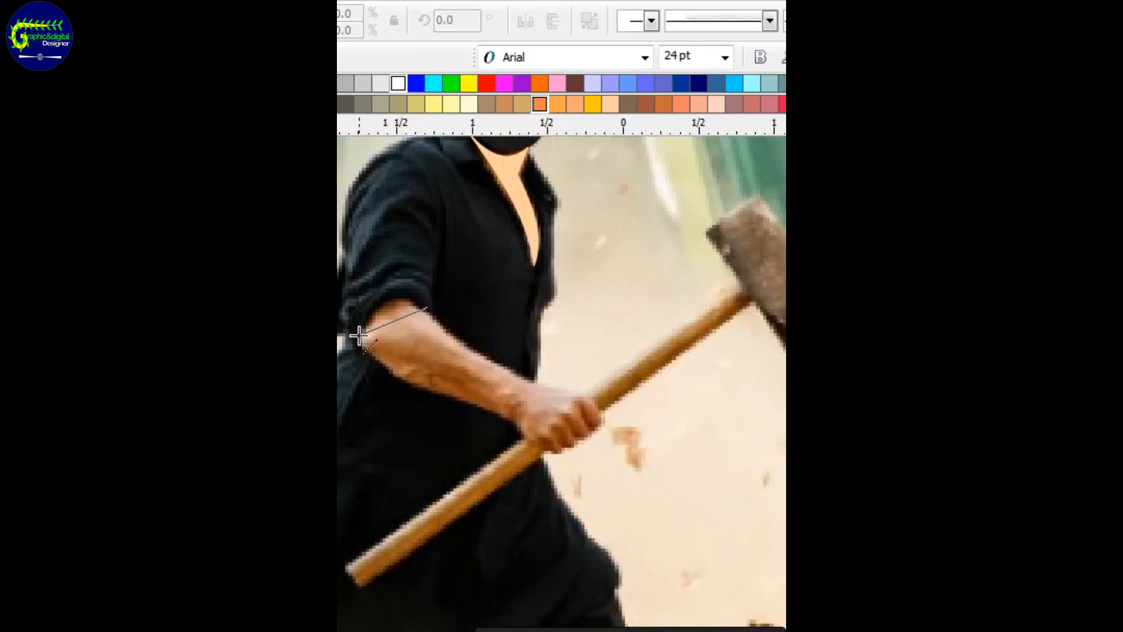
pyautogui.doubleClick(358, 335)
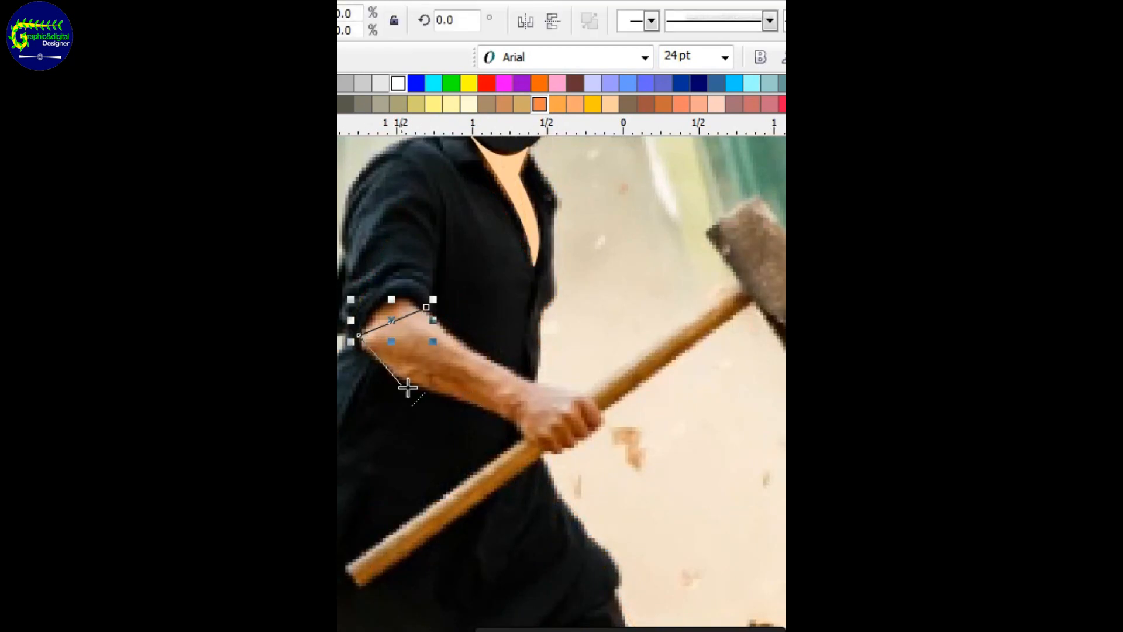
pyautogui.doubleClick(525, 438)
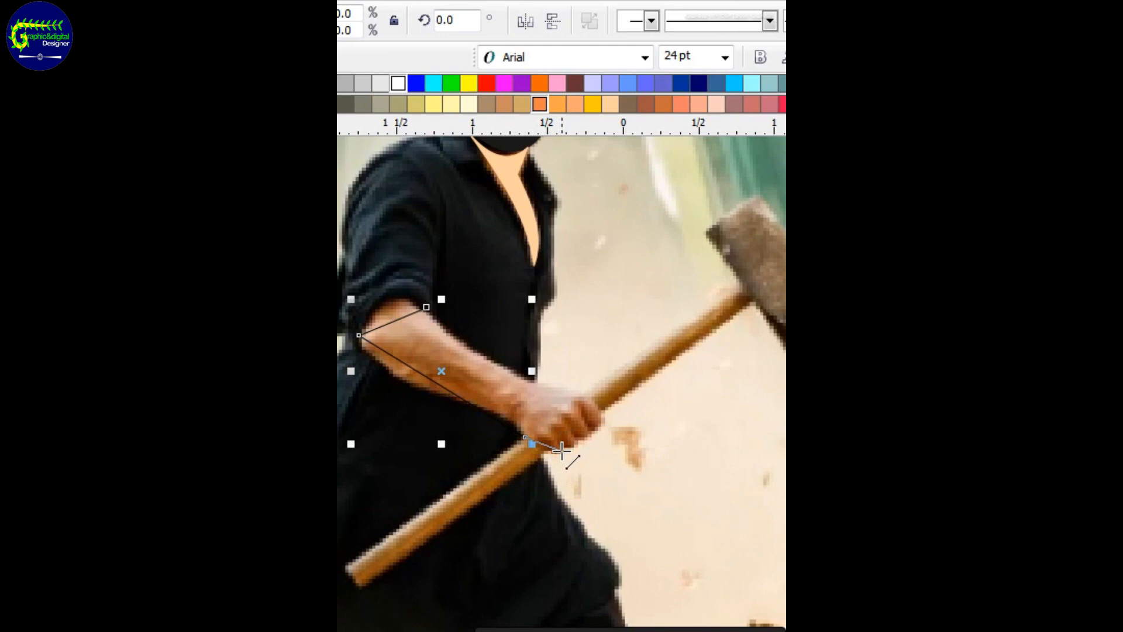
# Step: Trace the fingers and the back of the hand, close the arm outline at the sleeve, and give it a pale pink outline colour
pyautogui.doubleClick(561, 451)
pyautogui.doubleClick(553, 433)
pyautogui.doubleClick(581, 446)
pyautogui.doubleClick(566, 423)
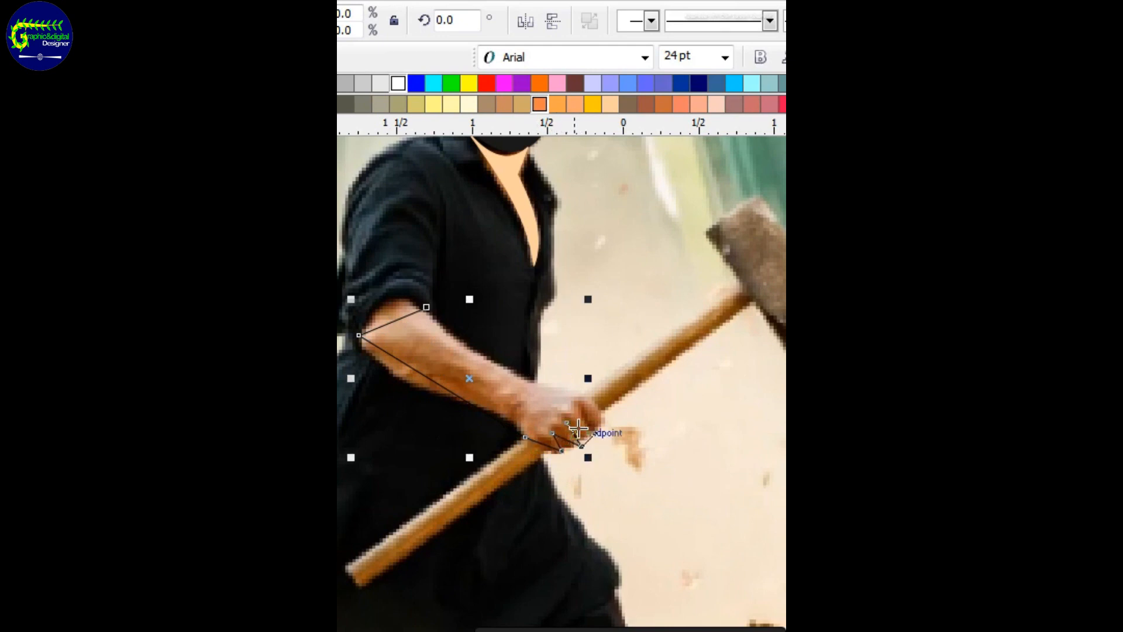
pyautogui.doubleClick(600, 432)
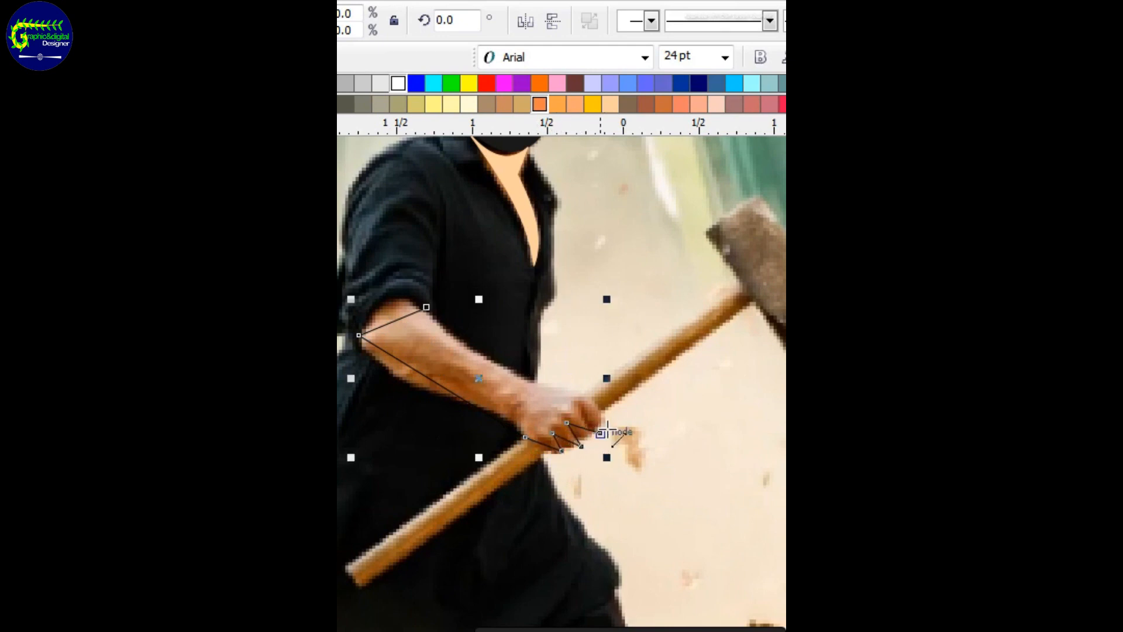
pyautogui.doubleClick(590, 393)
pyautogui.doubleClick(526, 384)
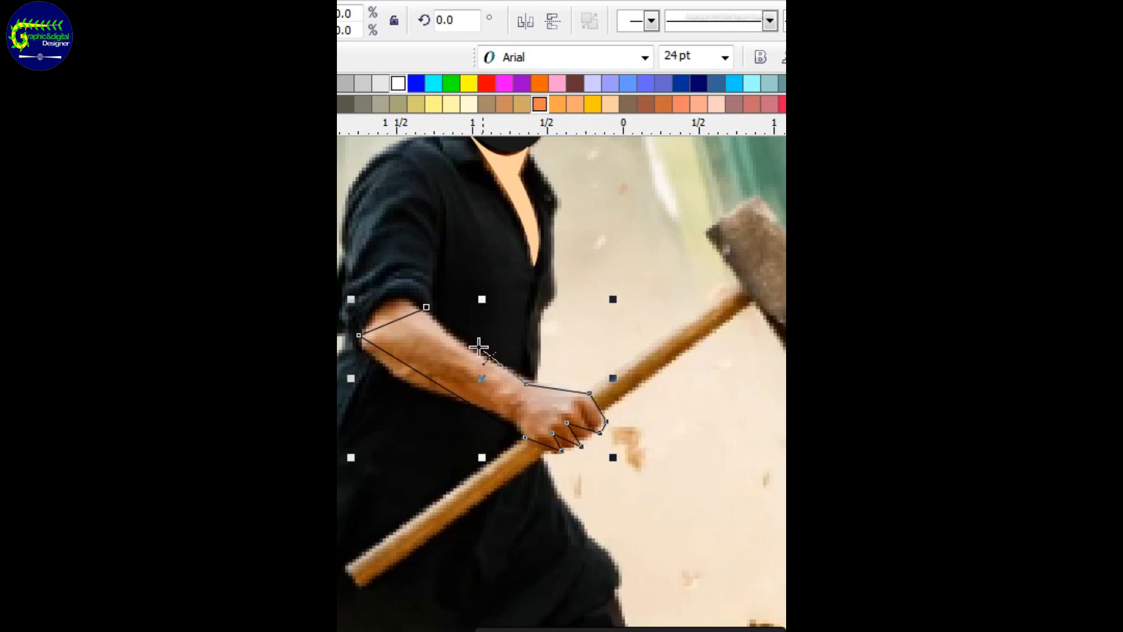
pyautogui.click(425, 307)
pyautogui.rightClick(553, 82)
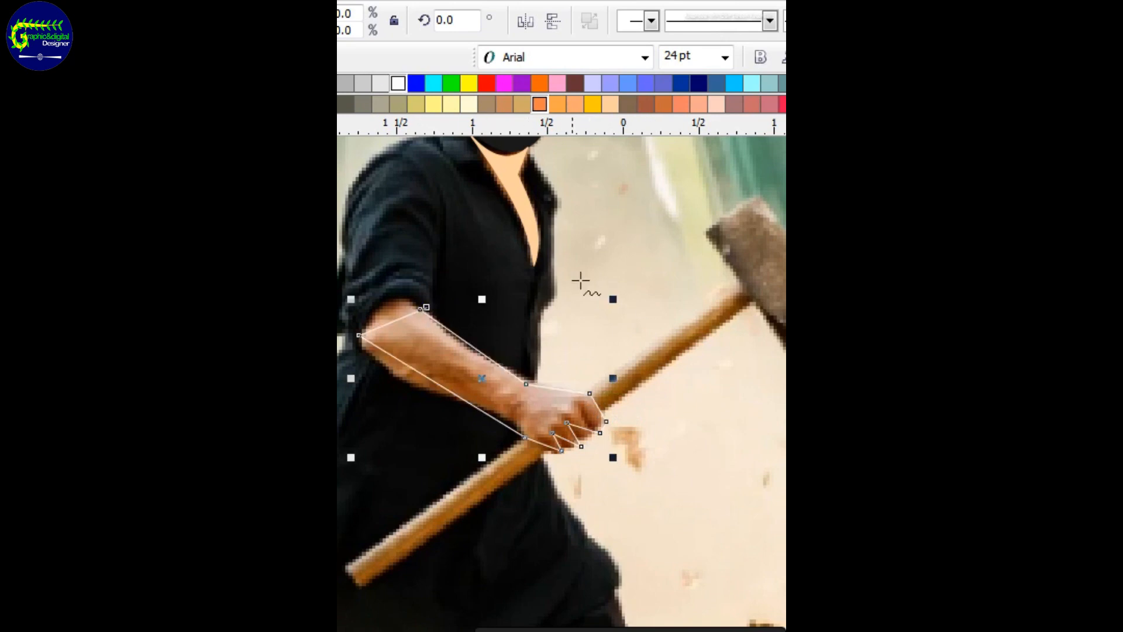
# Step: Draw a closed straight-edged outline around the whole hammer, from the handle's lower end around the head and back
pyautogui.click(346, 567)
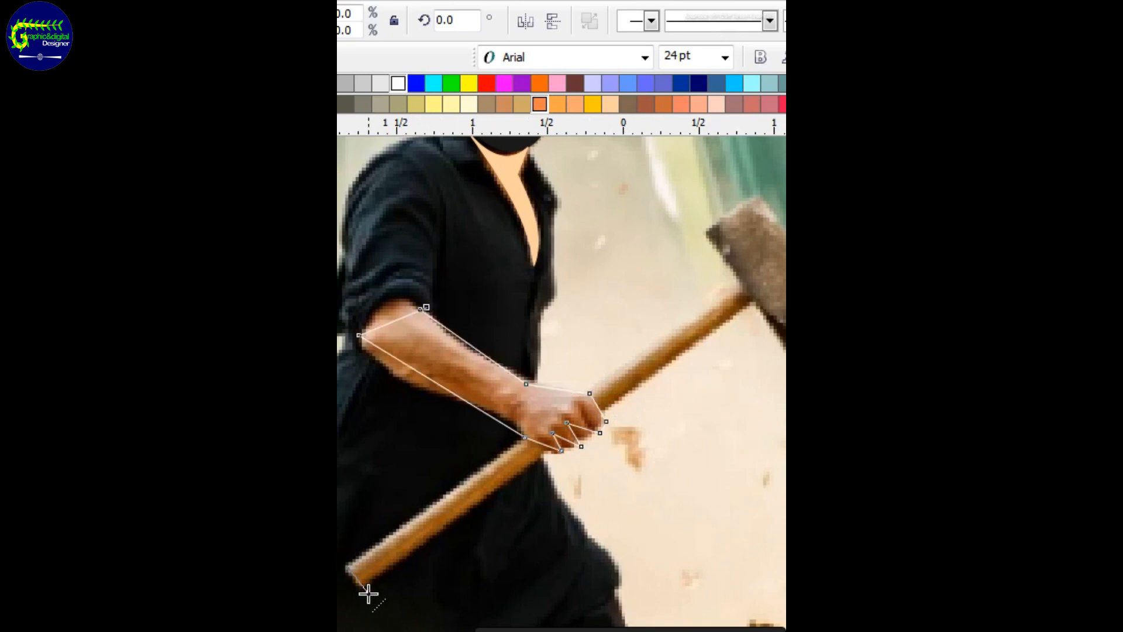
pyautogui.click(364, 587)
pyautogui.doubleClick(758, 300)
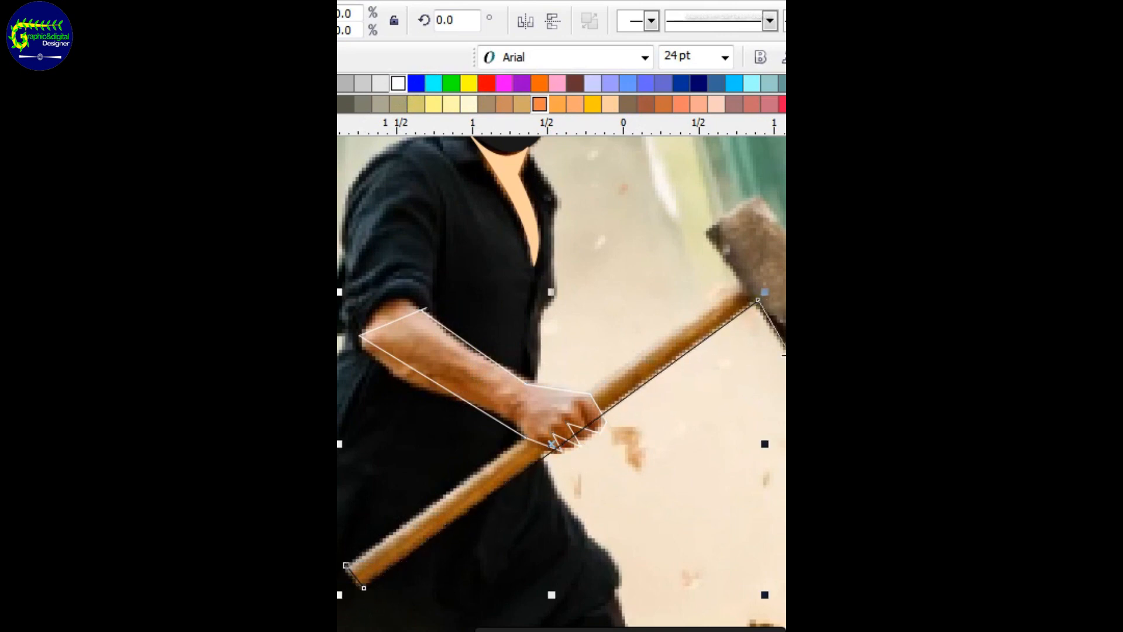
pyautogui.click(757, 192)
pyautogui.click(704, 236)
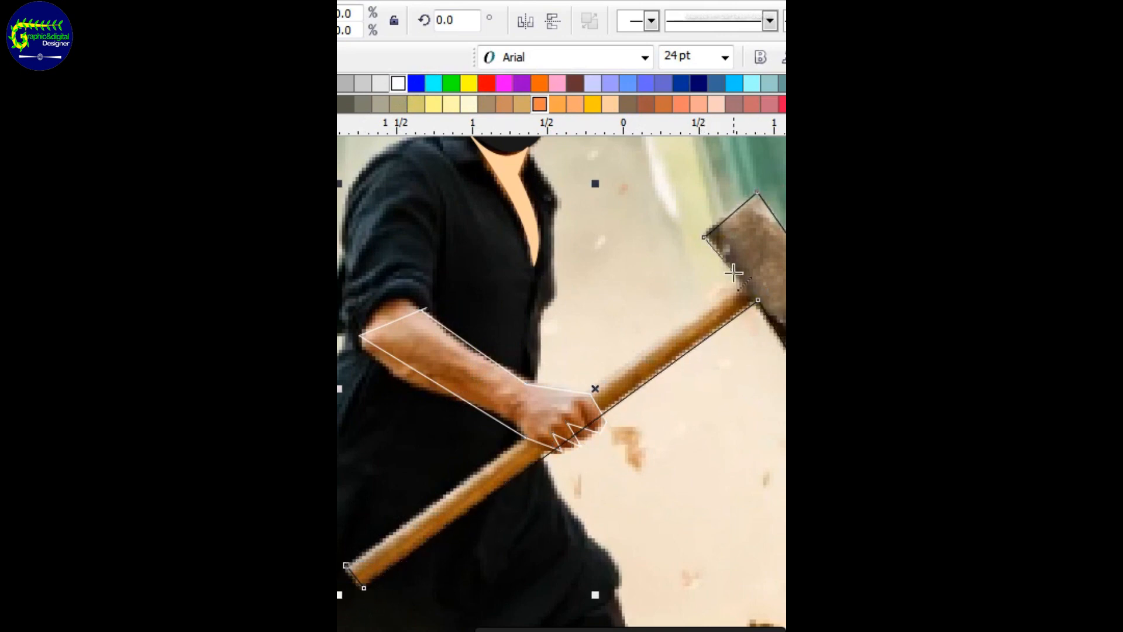
pyautogui.click(741, 284)
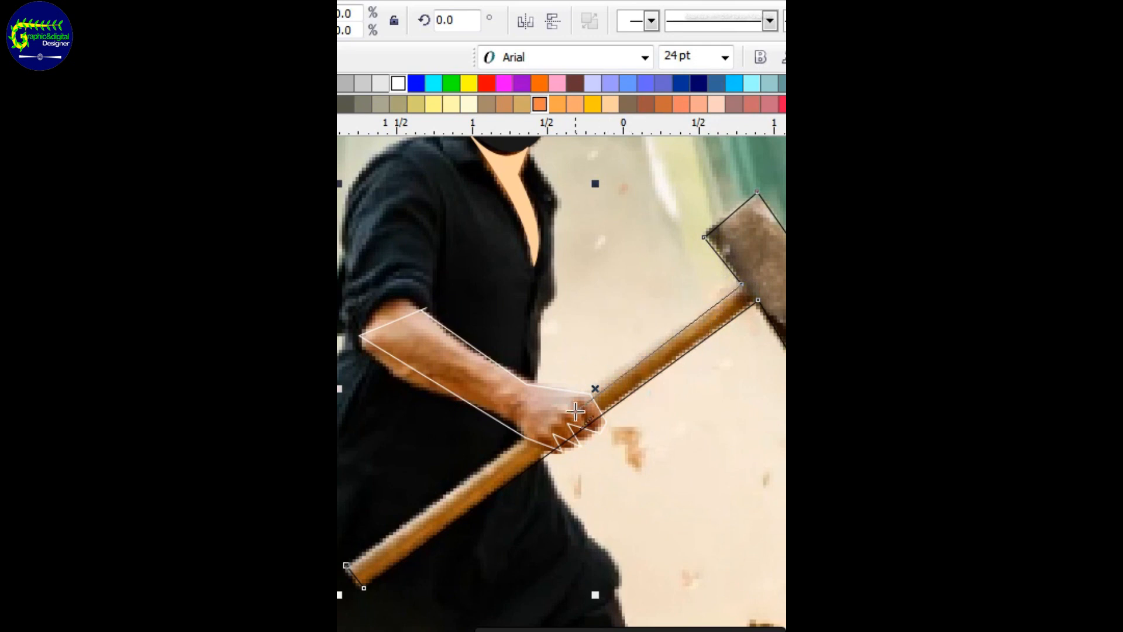
pyautogui.click(346, 565)
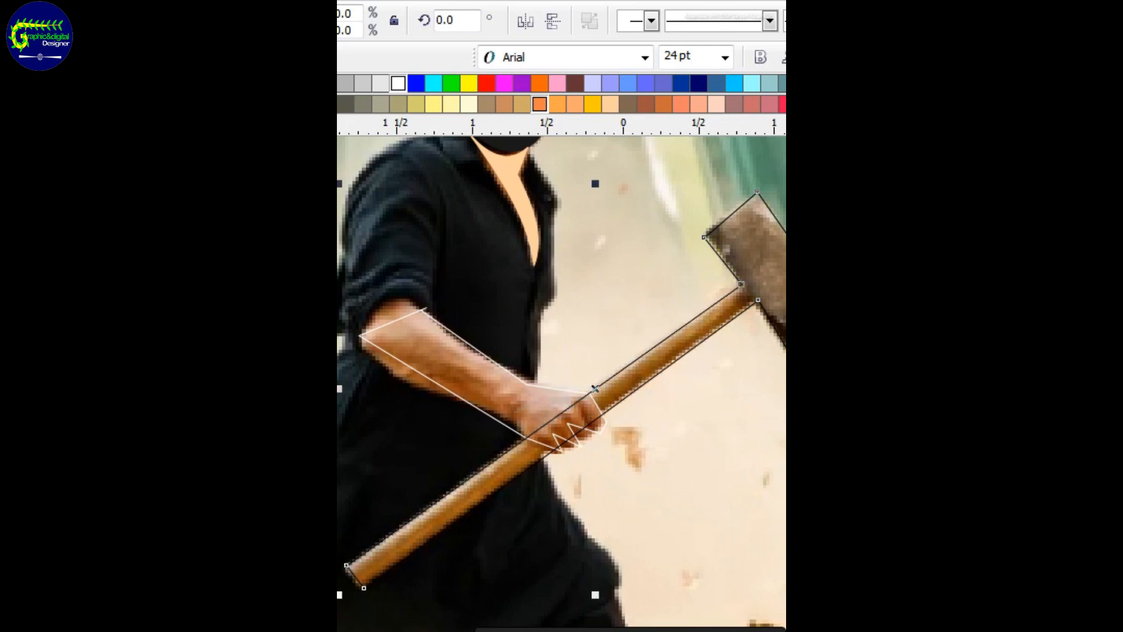
# Step: Fill the hammer shape, comparing orange, tan, olive brown and dark grey and settling on reddish brown
pyautogui.click(538, 103)
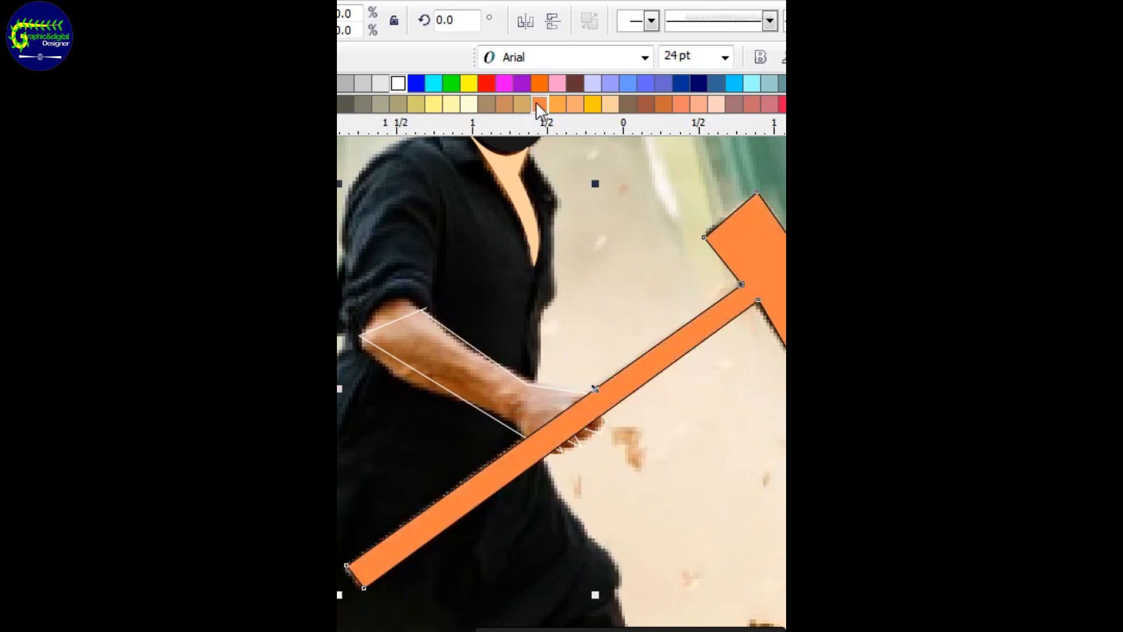
pyautogui.click(493, 110)
pyautogui.click(629, 105)
pyautogui.click(344, 105)
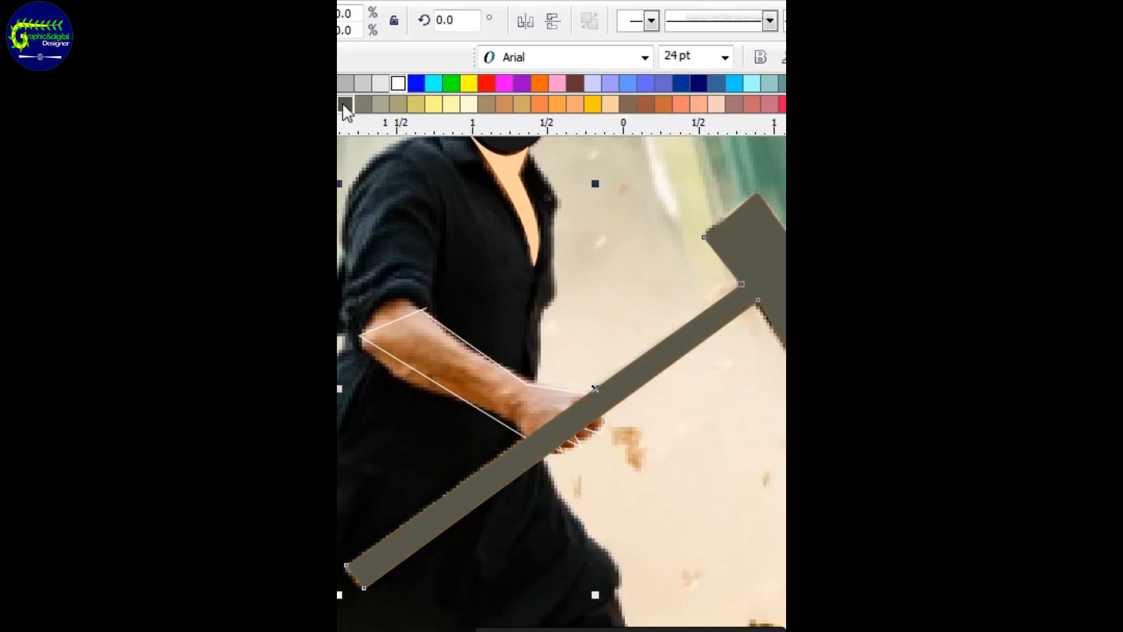
pyautogui.click(646, 105)
# Step: Apply a linear gradient lengthwise along the hammer head, from reddish brown at its upper end to olive brown at its lower end
pyautogui.press('h')
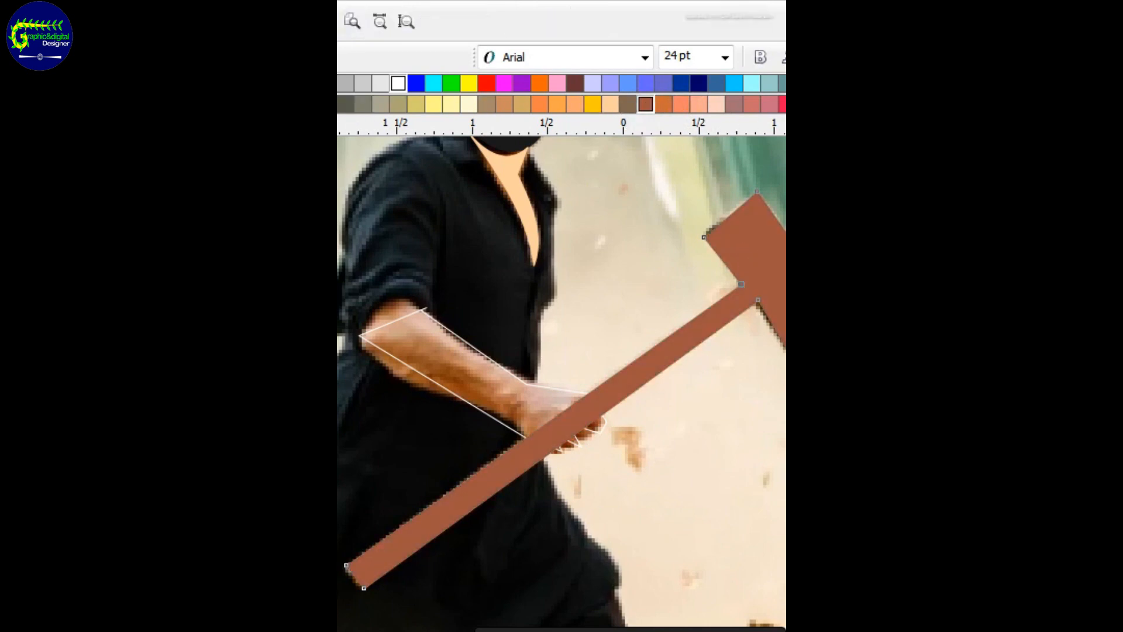
pyautogui.moveTo(741, 251); pyautogui.dragTo(545, 337)
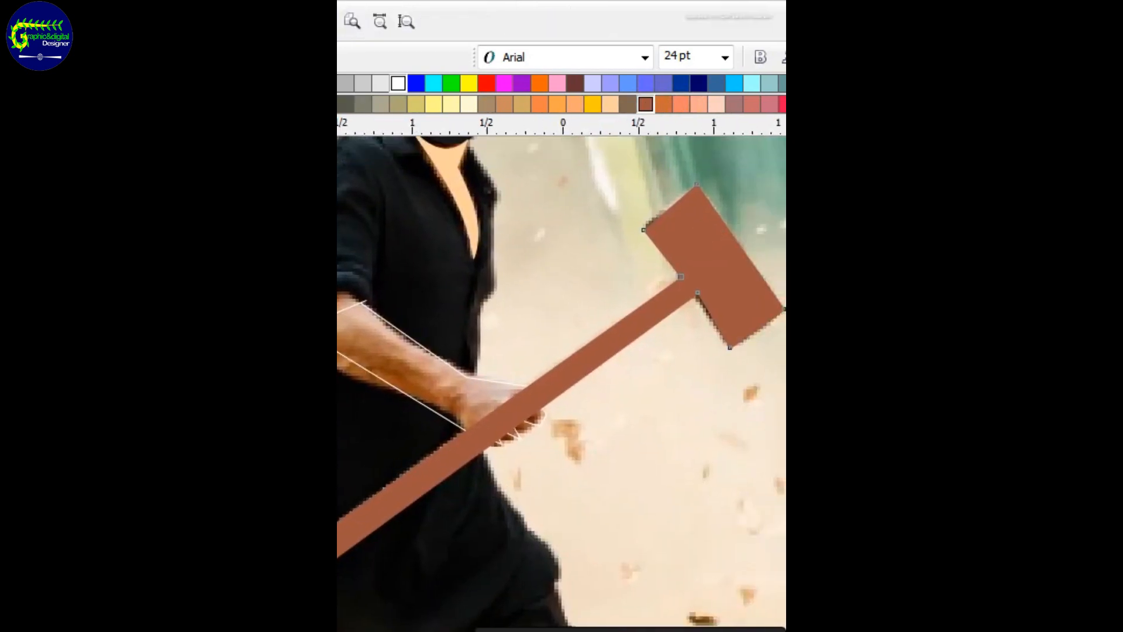
pyautogui.press('g')
pyautogui.moveTo(704, 274); pyautogui.dragTo(731, 252)
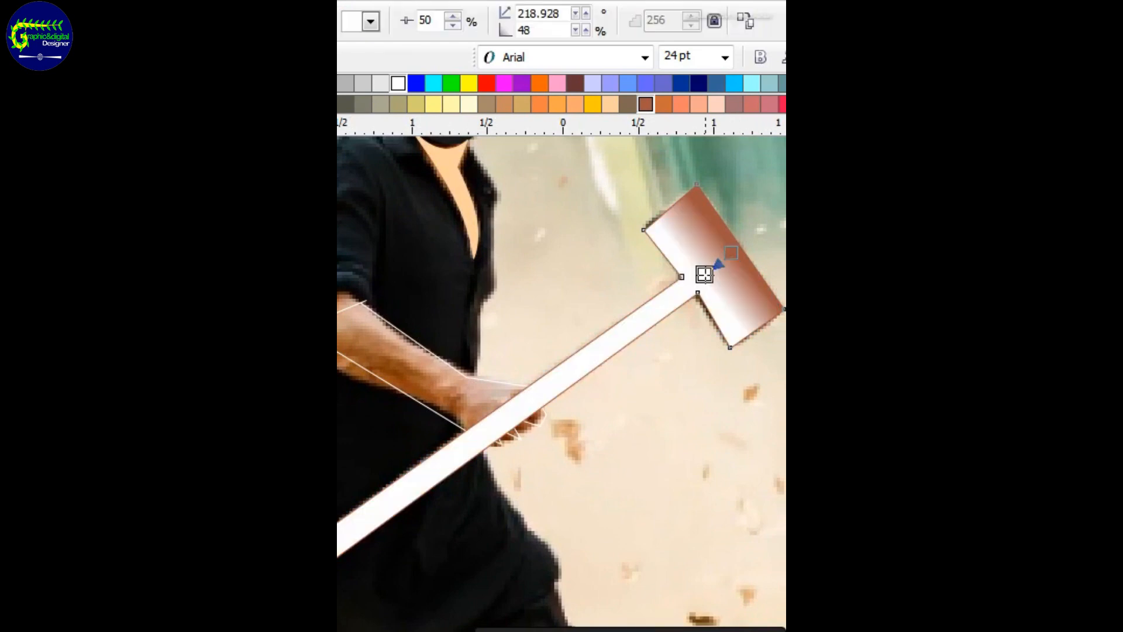
pyautogui.moveTo(694, 216); pyautogui.dragTo(757, 300)
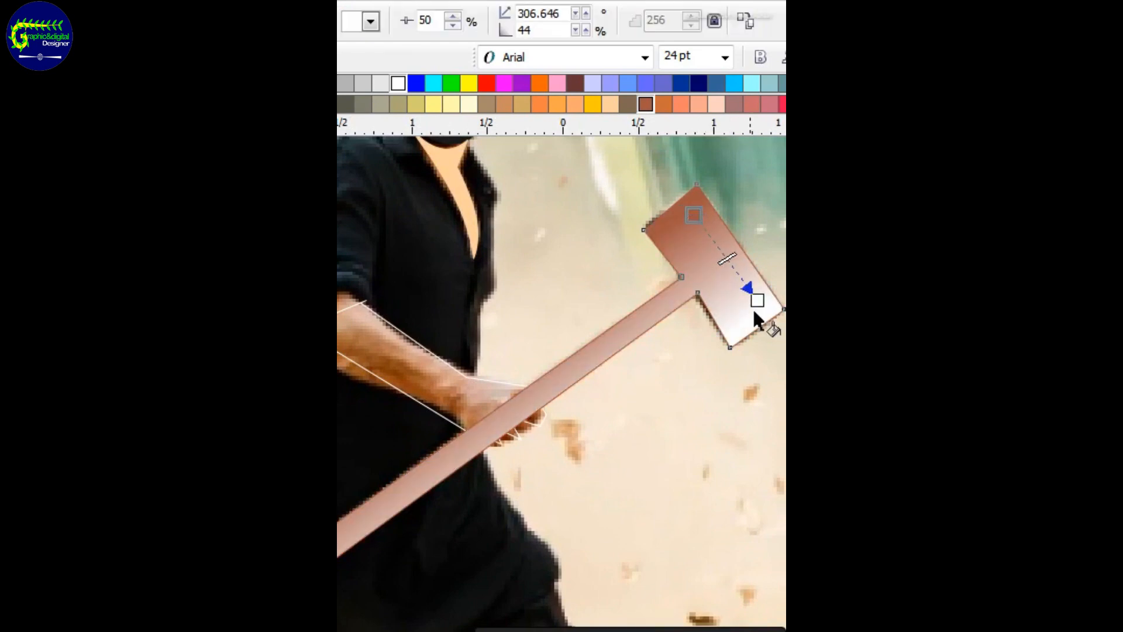
pyautogui.click(628, 104)
# Step: Add a gradient stop at 43% in reddish brown after trying amber, and recolour the starting stop amber yellow
pyautogui.doubleClick(722, 253)
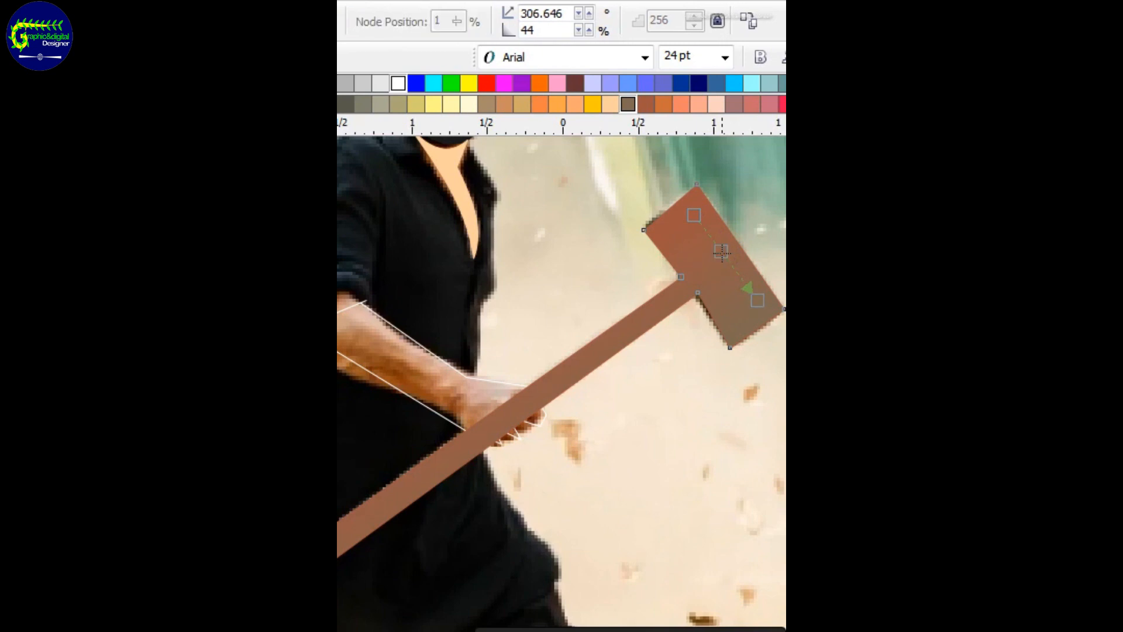
pyautogui.click(593, 104)
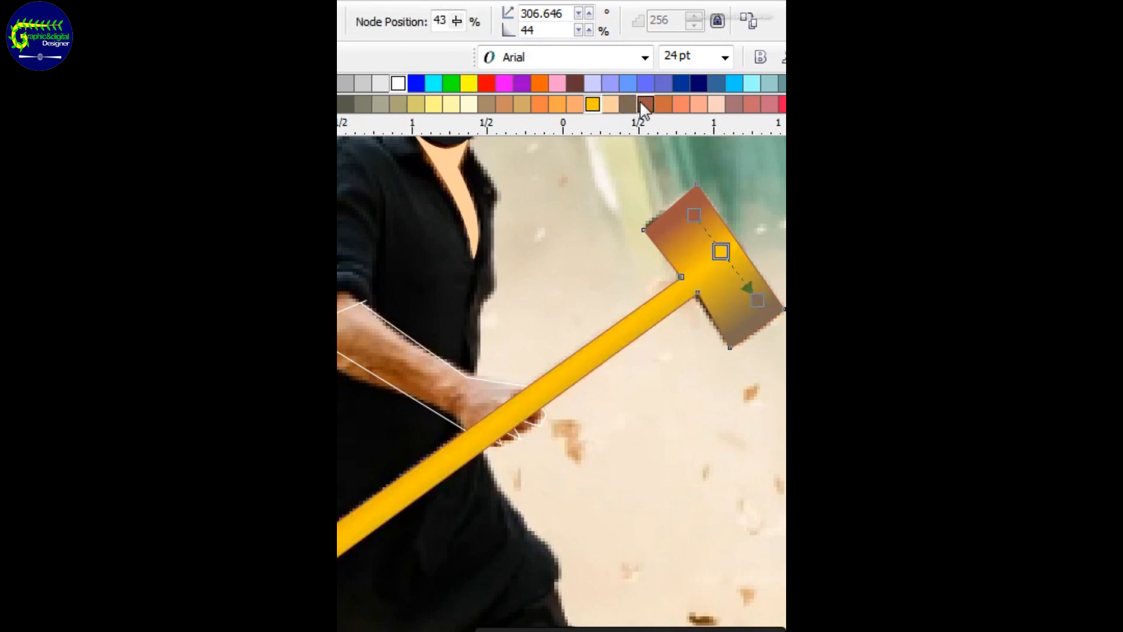
pyautogui.click(643, 106)
pyautogui.click(693, 215)
pyautogui.click(592, 104)
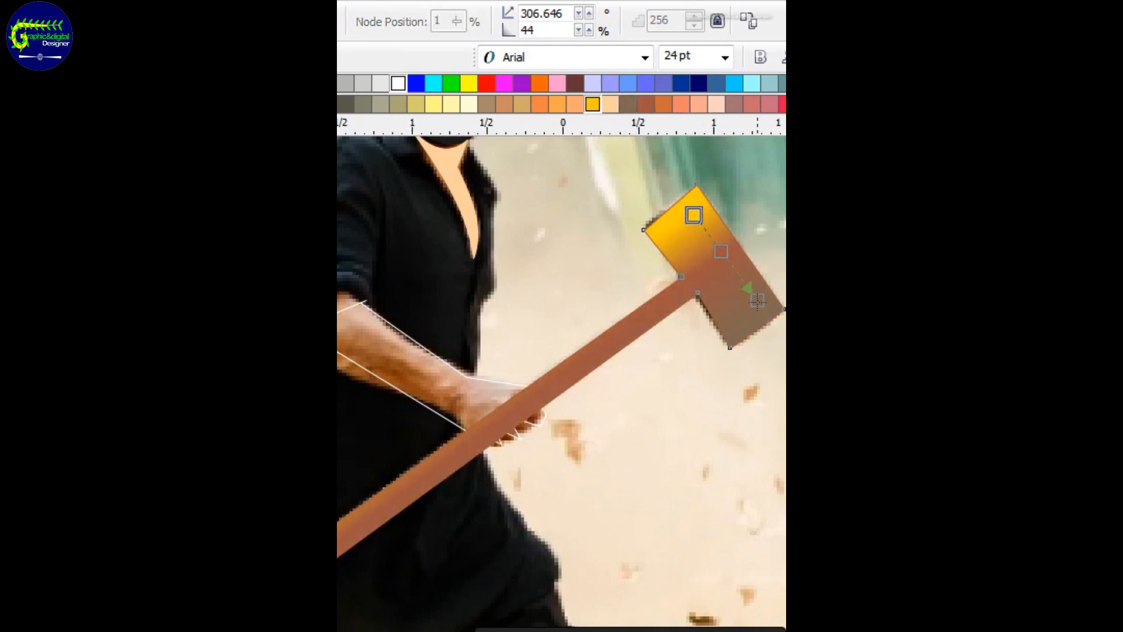
# Step: Recolour the gradient's end stop, comparing cream, rose, brown and peach and settling on salmon orange
pyautogui.click(474, 106)
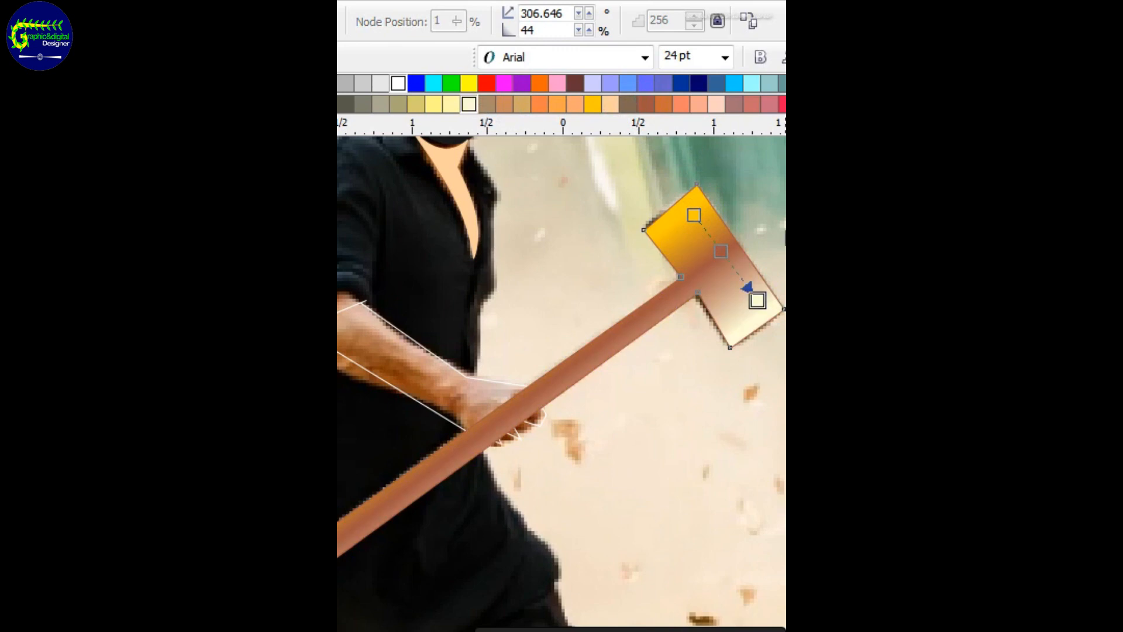
pyautogui.click(751, 105)
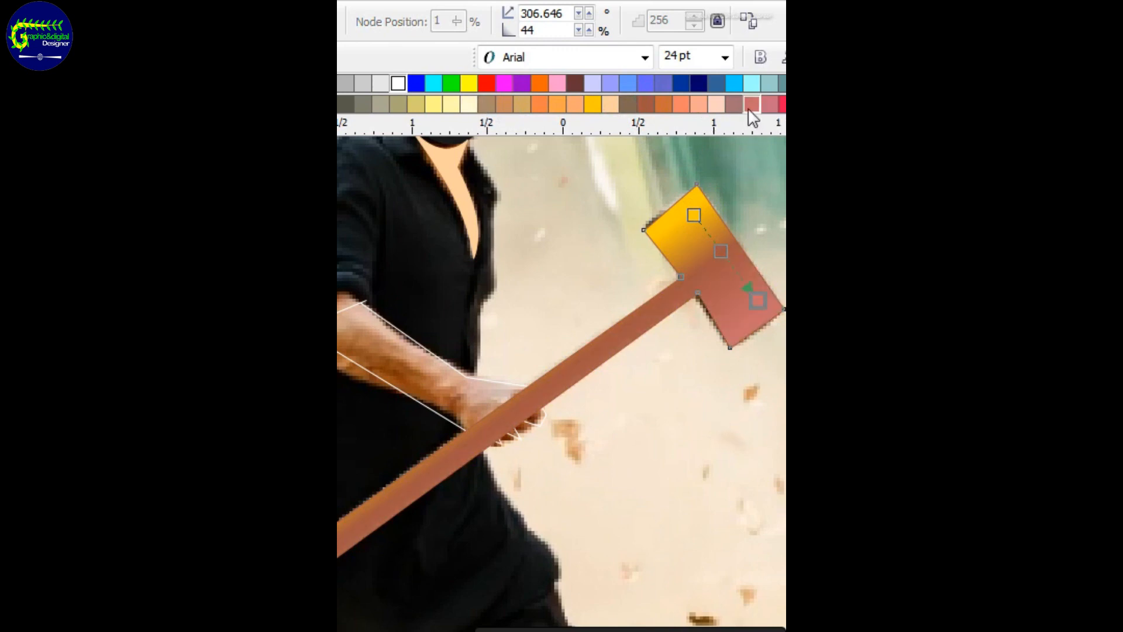
pyautogui.click(644, 104)
pyautogui.click(613, 99)
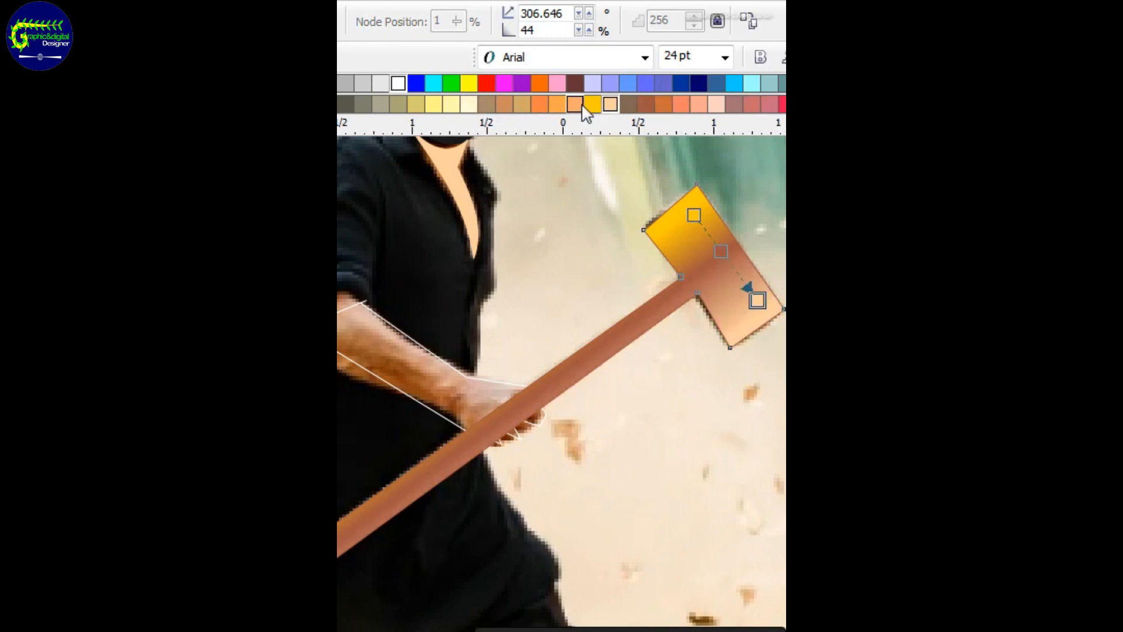
pyautogui.click(633, 104)
pyautogui.click(679, 105)
# Step: Reshape the arm outline, curving the segment below the sleeve and the forearm's underside to follow the photo
pyautogui.click(548, 413)
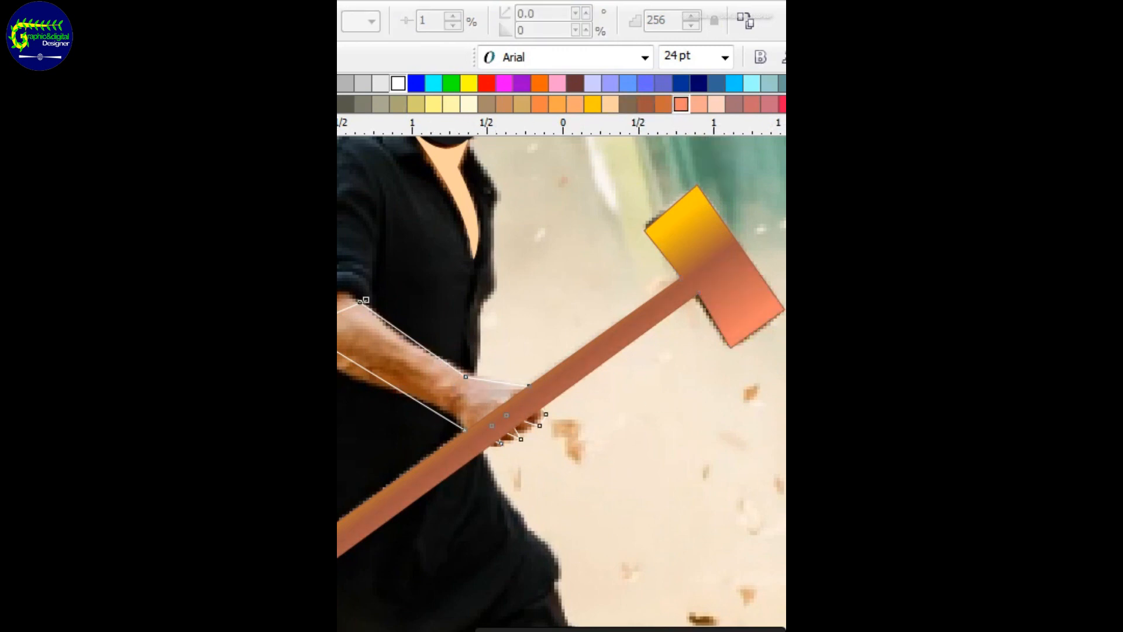
pyautogui.press('F10')
pyautogui.press('h')
pyautogui.moveTo(422, 310); pyautogui.dragTo(609, 314)
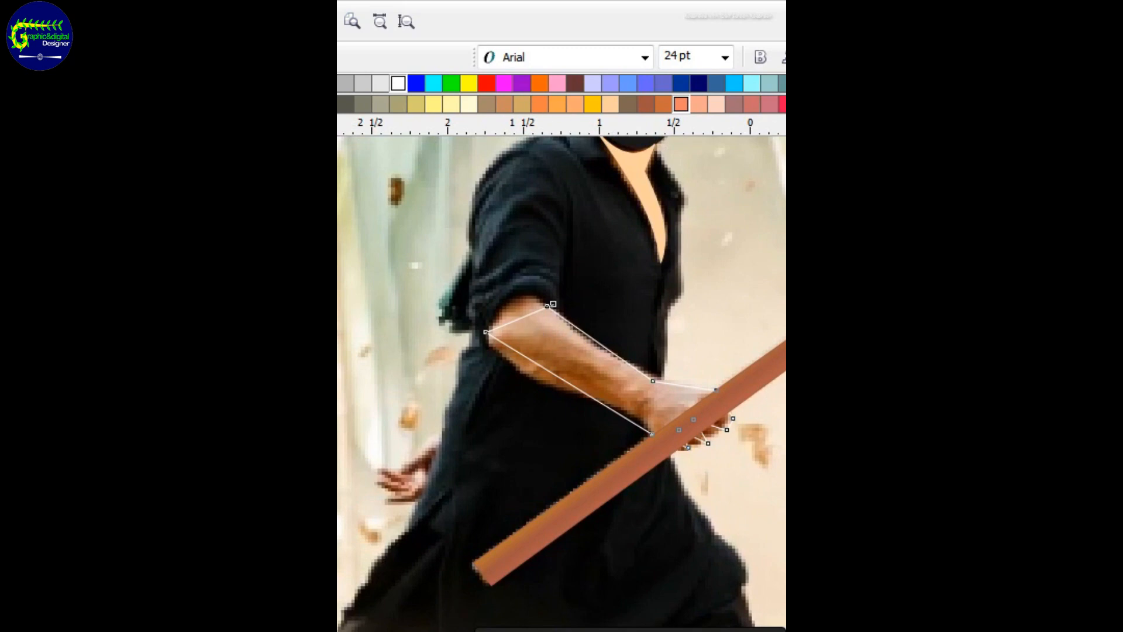
pyautogui.press('F10')
pyautogui.moveTo(520, 312)
pyautogui.mouseDown()
pyautogui.moveTo(538, 349)
pyautogui.moveTo(515, 300)
pyautogui.mouseUp()
pyautogui.doubleClick(552, 373)
pyautogui.rightClick(555, 377)
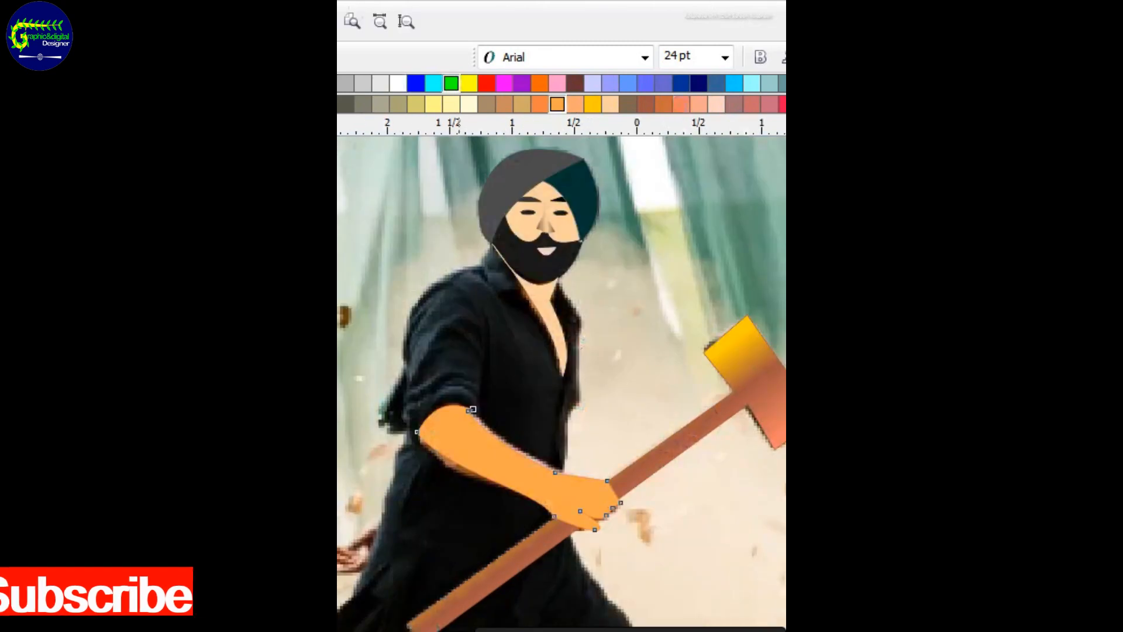
# Step: Recolour the arm and hand light peach to match the face
pyautogui.press('space')
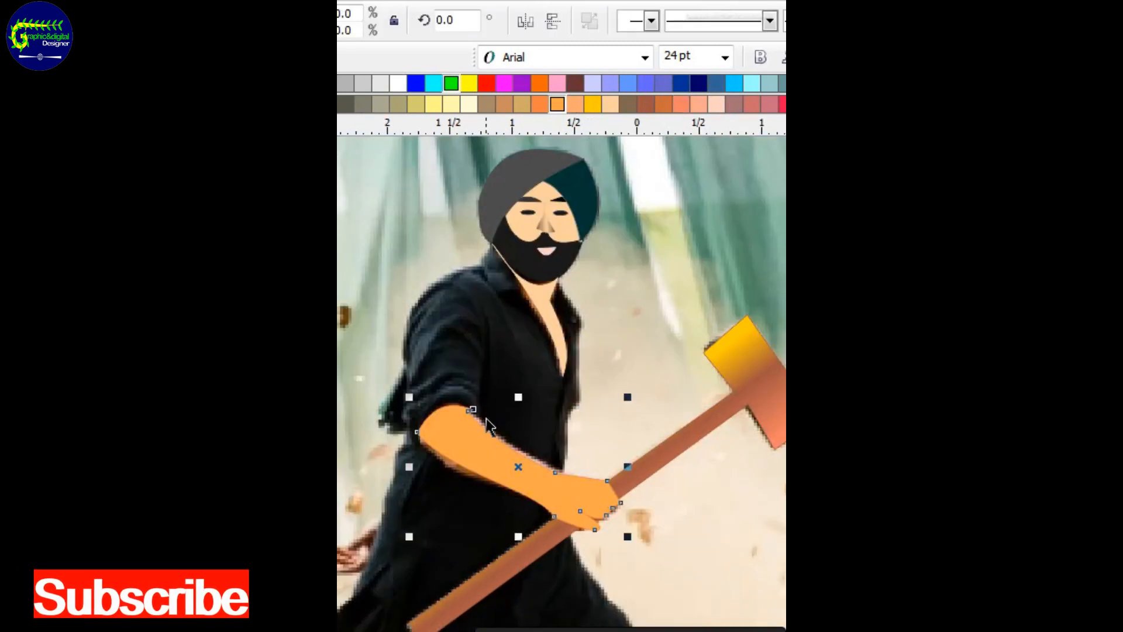
pyautogui.click(610, 104)
pyautogui.click(727, 514)
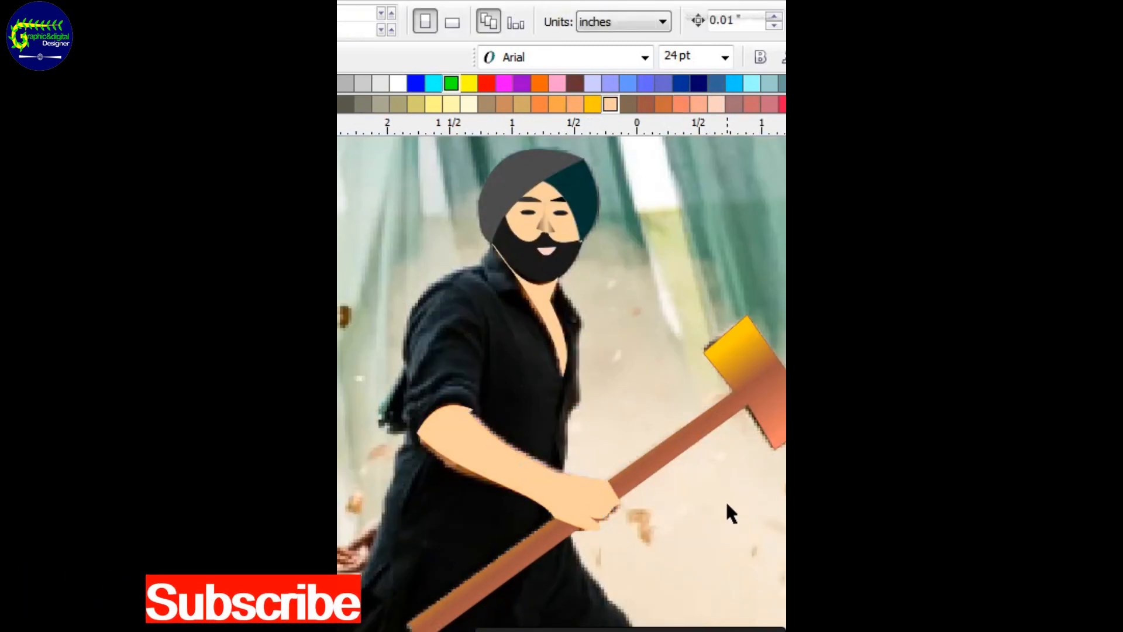
pyautogui.press('F10')
pyautogui.click(480, 485)
pyautogui.rightClick(479, 484)
pyautogui.press('Escape')
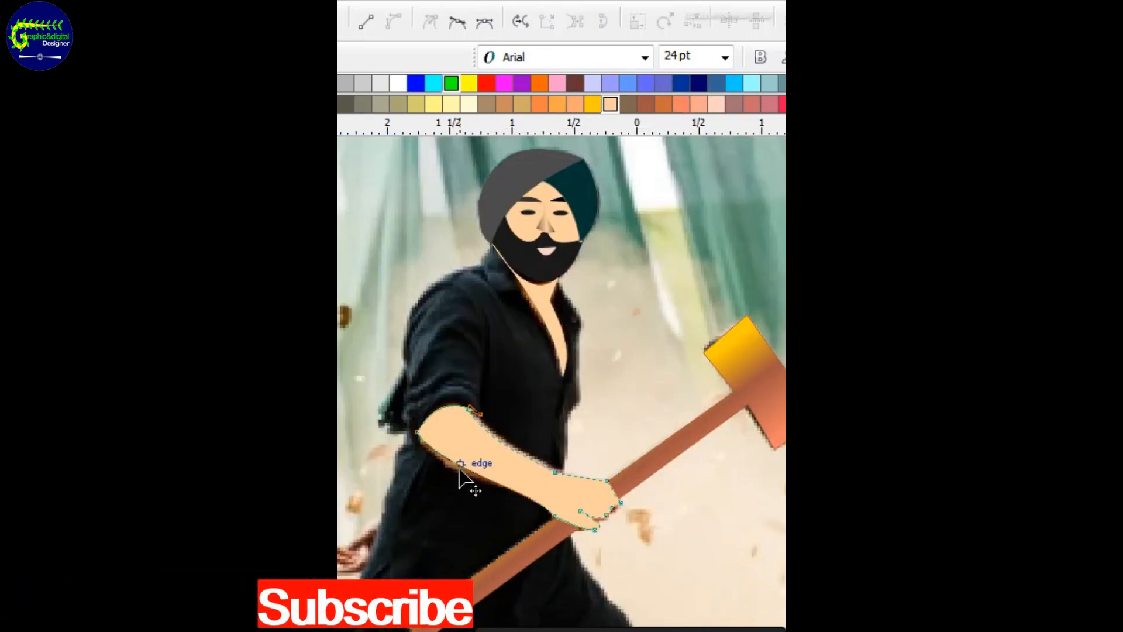
# Step: Start the clothing outline at the back shoulder and trace it down past the sleeve and along the back to the hip
pyautogui.press('F3')
pyautogui.press('z')
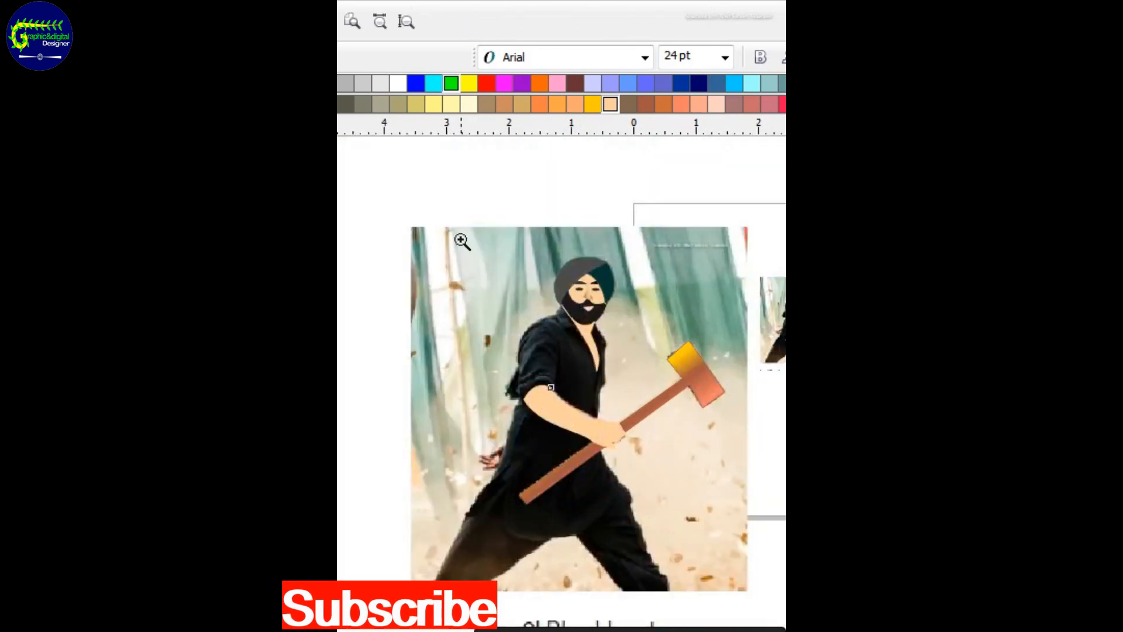
pyautogui.moveTo(461, 240); pyautogui.dragTo(691, 558)
pyautogui.press('h')
pyautogui.moveTo(664, 417)
pyautogui.mouseDown()
pyautogui.moveTo(612, 371)
pyautogui.moveTo(559, 389)
pyautogui.moveTo(582, 348)
pyautogui.moveTo(598, 351)
pyautogui.mouseUp()
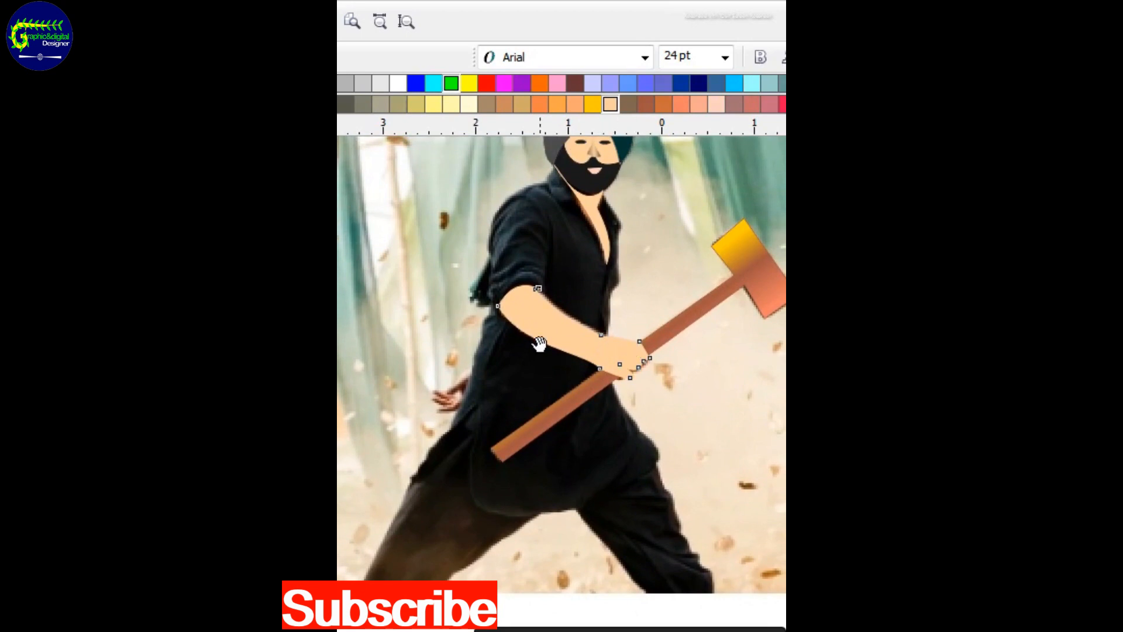
pyautogui.press('F10')
pyautogui.click(469, 104)
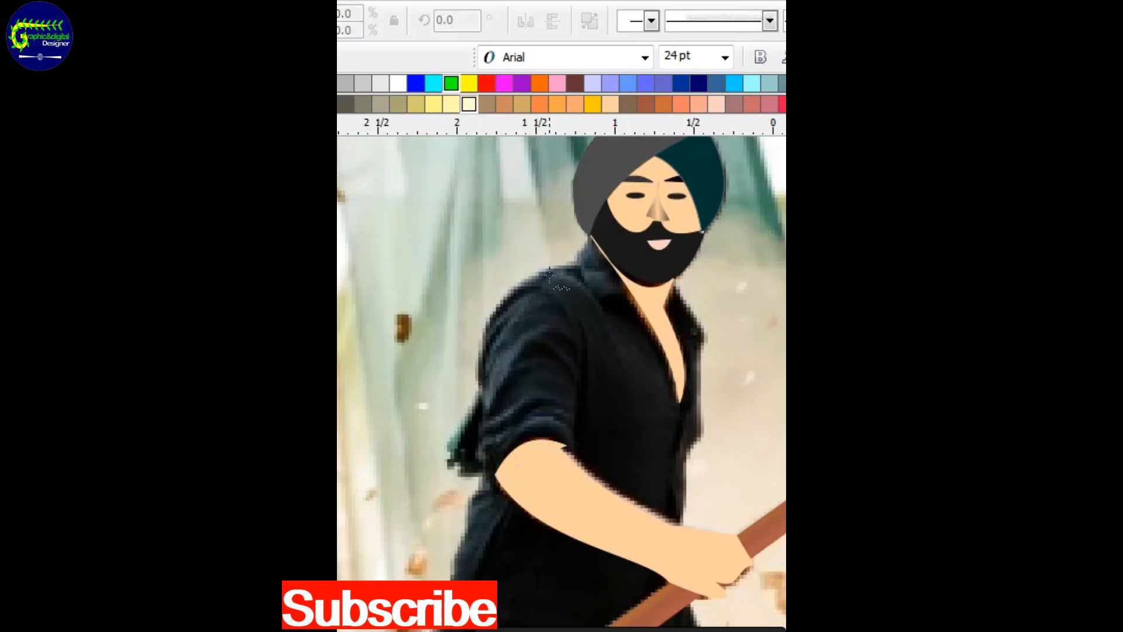
pyautogui.click(549, 270)
pyautogui.click(474, 342)
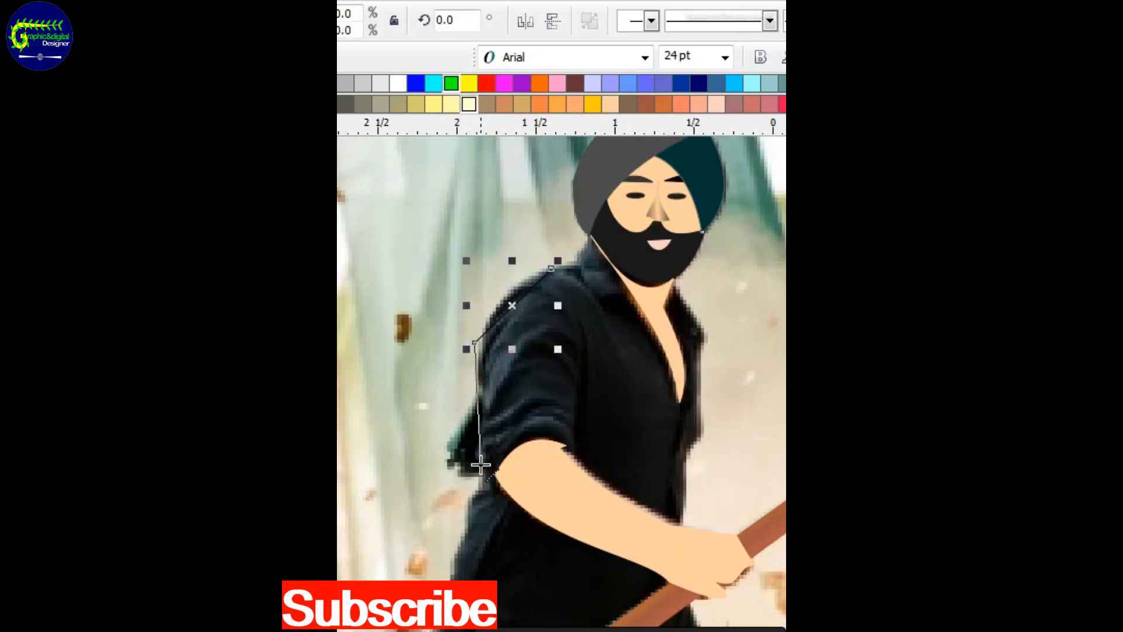
pyautogui.click(477, 469)
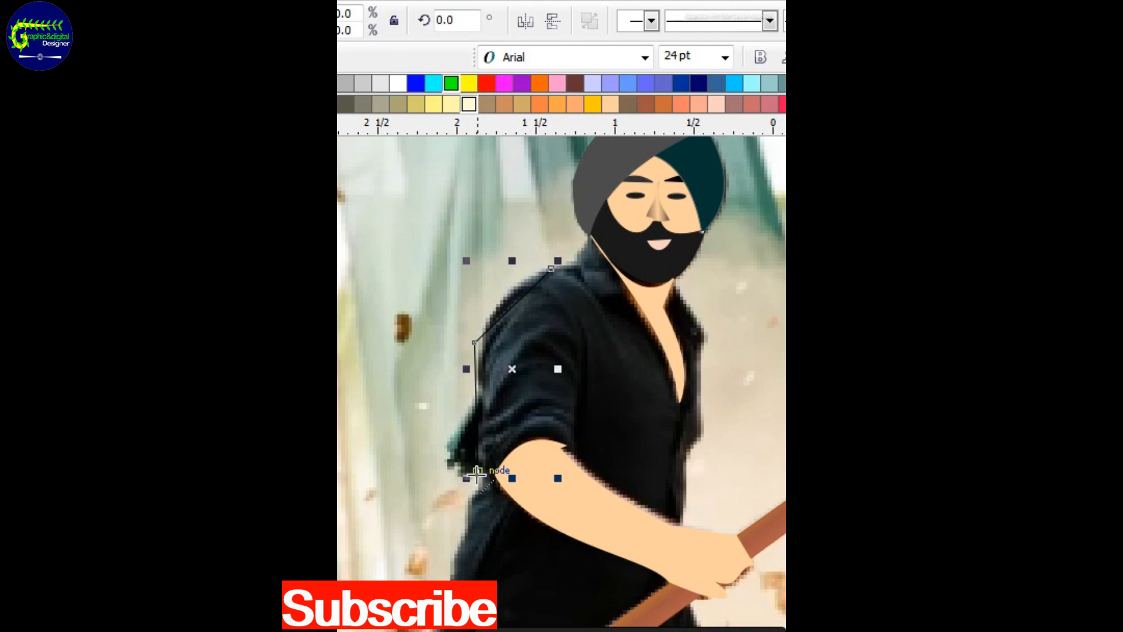
pyautogui.scroll(-4, 465, 482)
pyautogui.click(421, 452)
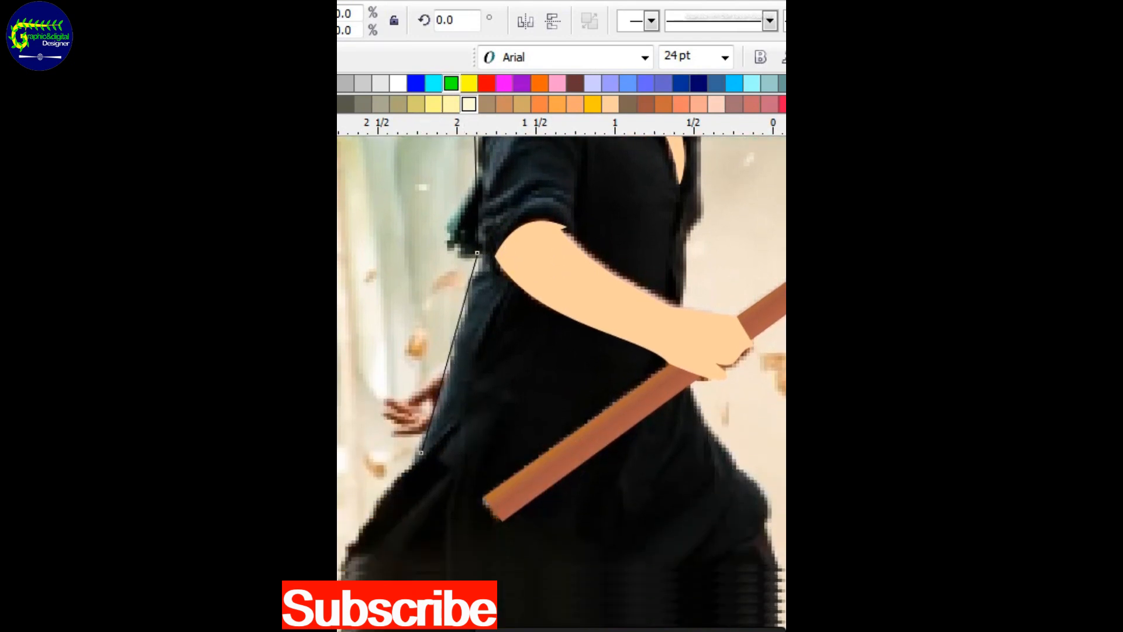
# Step: Continue the clothing outline around the rear trouser leg, across the crotch and down to the photo's lower edge at the front leg
pyautogui.scroll(-2, 421, 452)
pyautogui.click(257, 547)
pyautogui.click(396, 545)
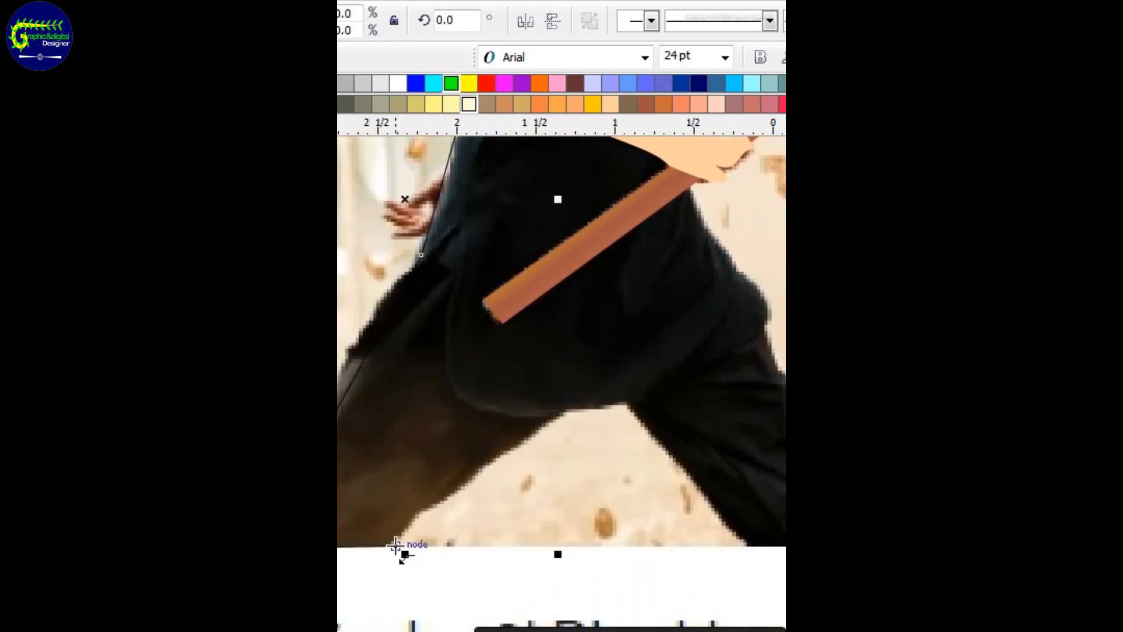
pyautogui.click(565, 413)
pyautogui.click(632, 404)
pyautogui.click(753, 549)
pyautogui.click(870, 546)
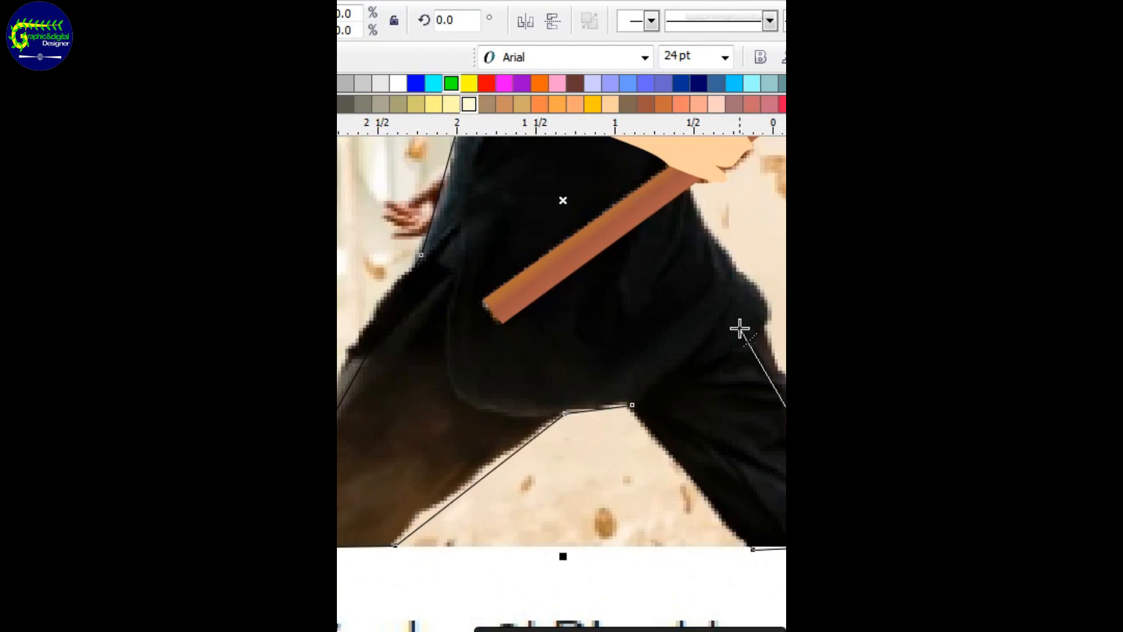
# Step: Trace the clothing outline up the front leg, tunic front and chest, across the beard to the collar, and close it at the shoulder
pyautogui.click(759, 331)
pyautogui.click(766, 300)
pyautogui.scroll(1, 592, 104)
pyautogui.click(686, 249)
pyautogui.scroll(2, 664, 132)
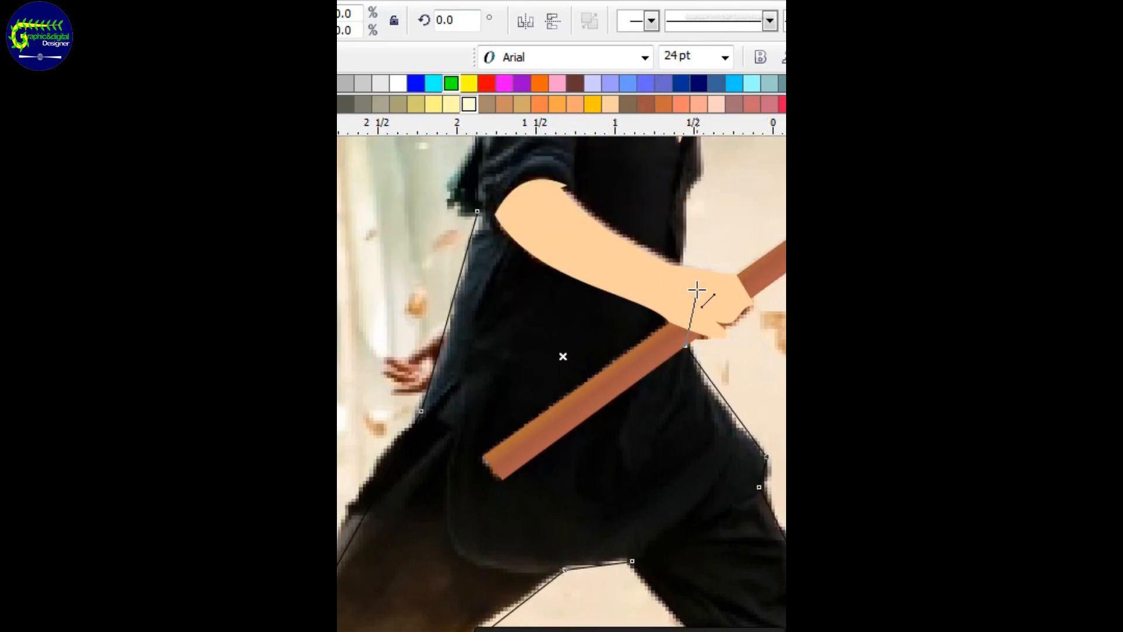
pyautogui.scroll(2, 693, 301)
pyautogui.click(683, 332)
pyautogui.click(705, 319)
pyautogui.click(707, 215)
pyautogui.scroll(1, 717, 238)
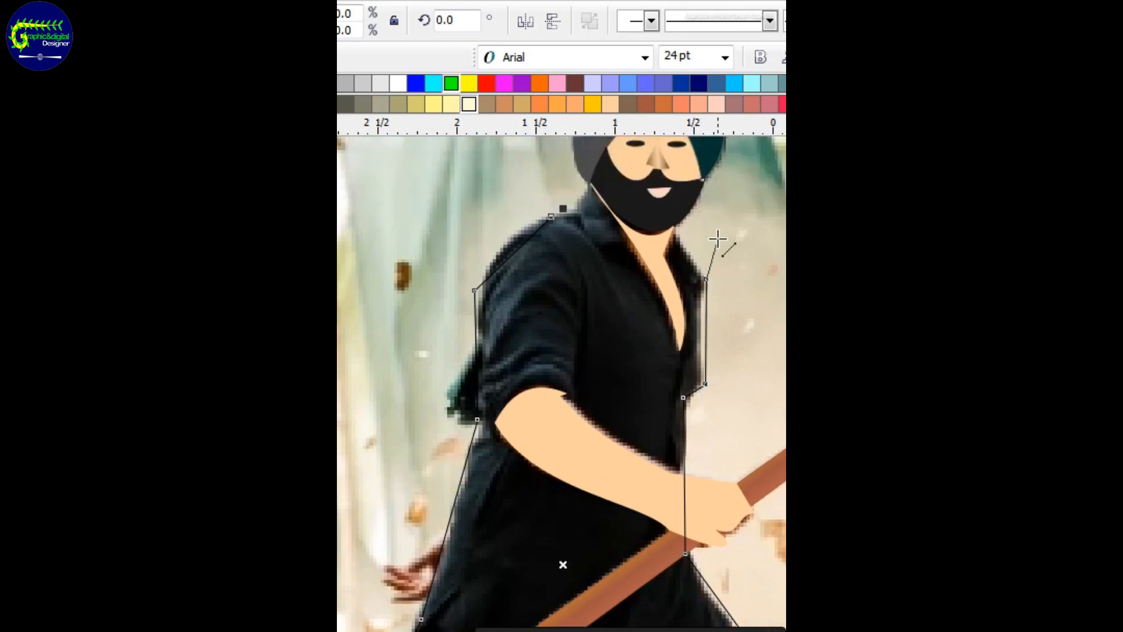
pyautogui.click(674, 224)
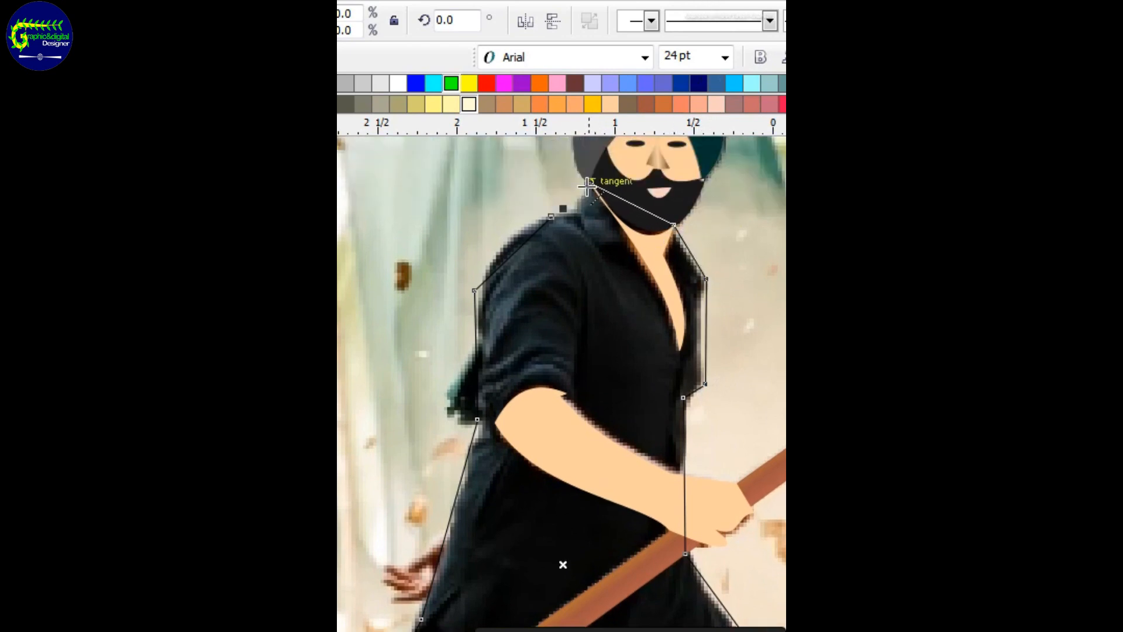
pyautogui.click(587, 185)
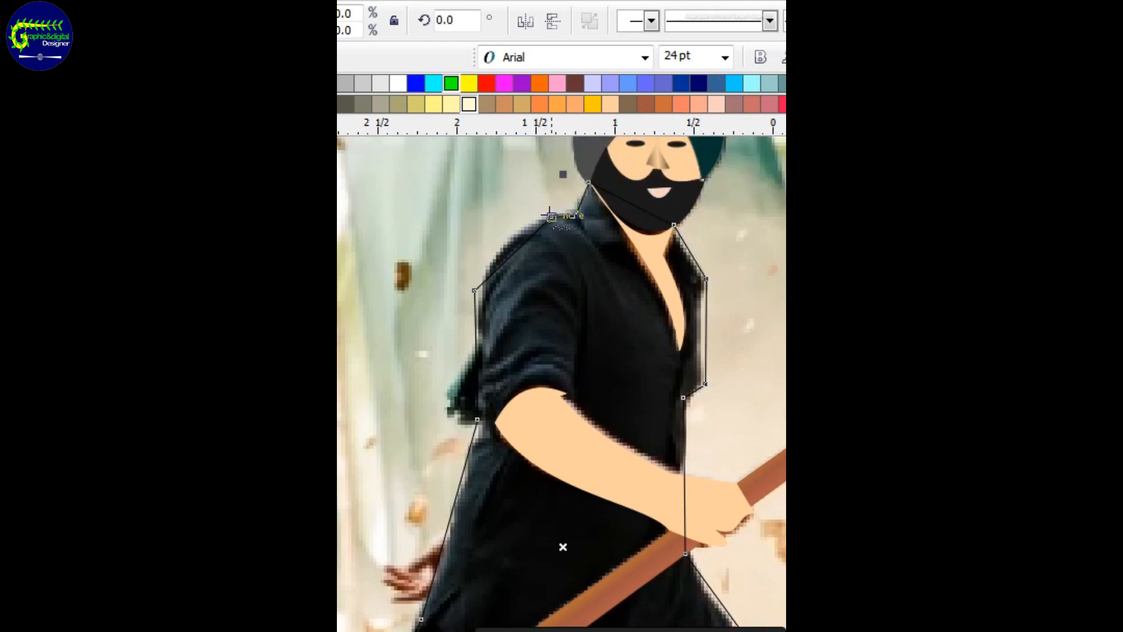
# Step: Colour the clothing outline cream and curve its back shoulder segment to follow the photo
pyautogui.rightClick(466, 104)
pyautogui.press('F10')
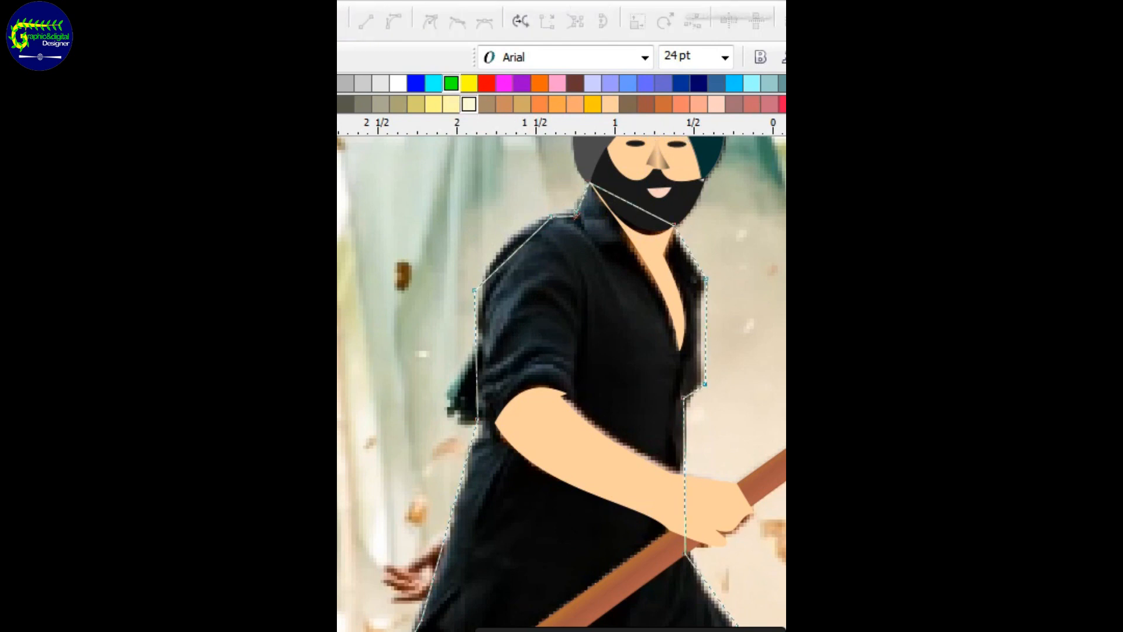
pyautogui.rightClick(515, 252)
pyautogui.press('c')
pyautogui.moveTo(516, 254); pyautogui.dragTo(503, 241)
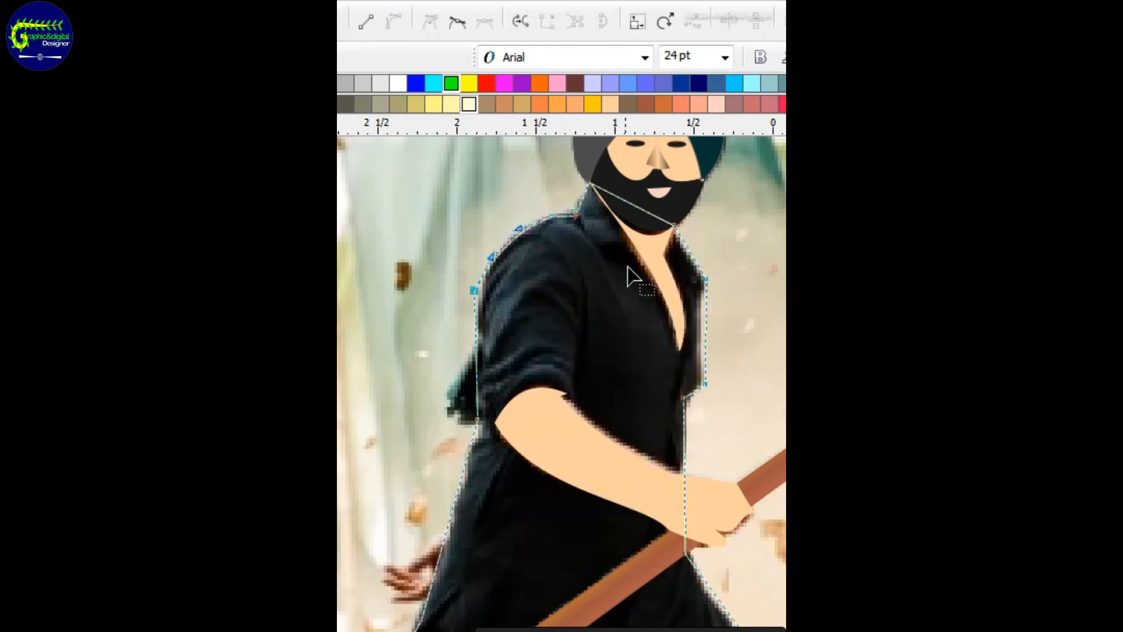
pyautogui.rightClick(637, 207)
pyautogui.click(699, 297)
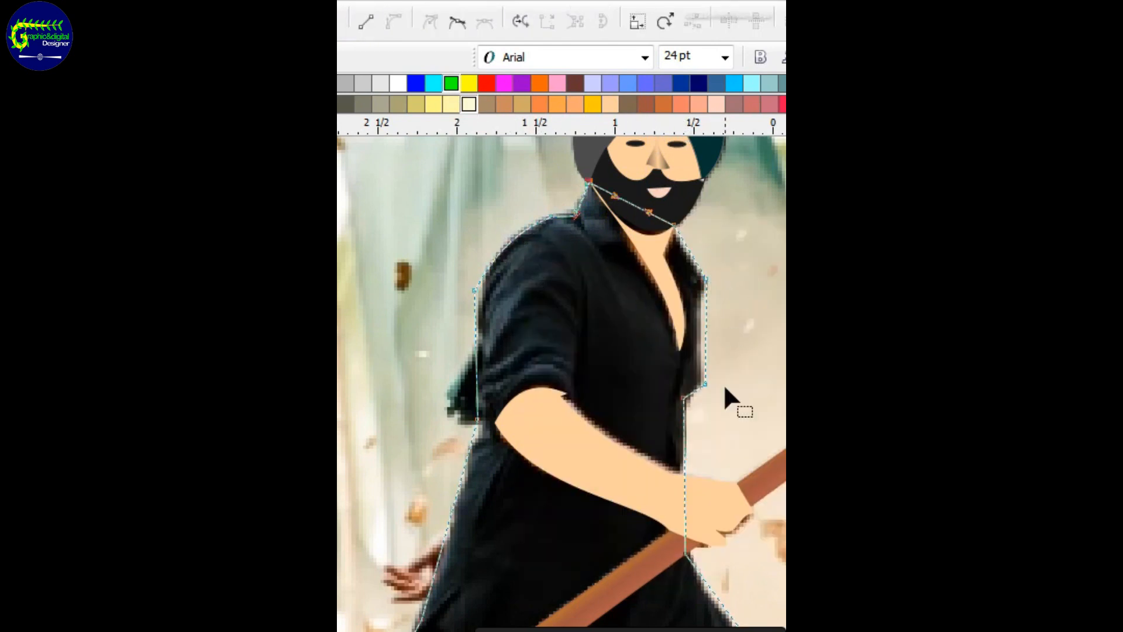
# Step: Curve the trouser leg and tunic front segments of the clothing outline to follow the photo
pyautogui.press('h')
pyautogui.moveTo(531, 444); pyautogui.dragTo(558, 73)
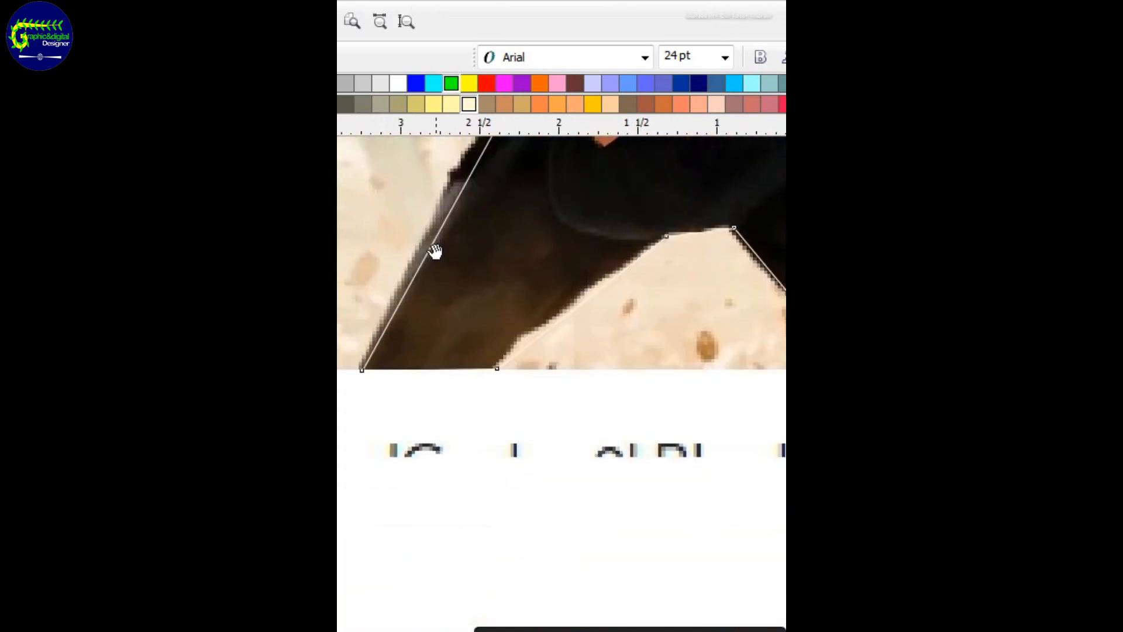
pyautogui.moveTo(433, 248); pyautogui.dragTo(420, 403)
pyautogui.moveTo(495, 166); pyautogui.dragTo(422, 415)
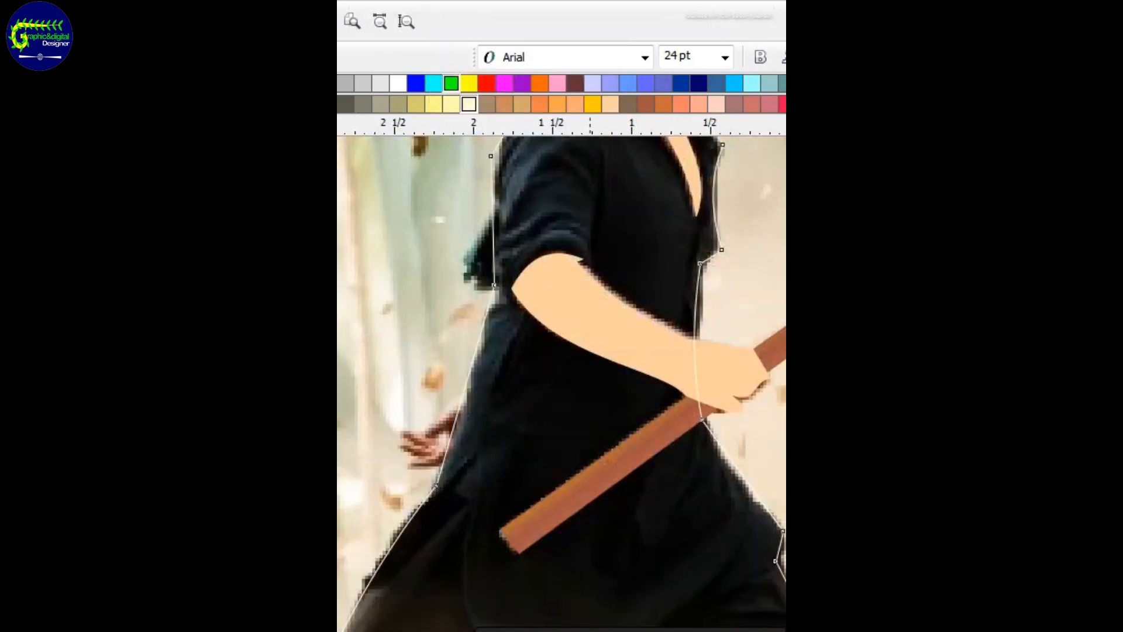
pyautogui.press('space')
pyautogui.press('h')
pyautogui.moveTo(606, 236); pyautogui.dragTo(591, 373)
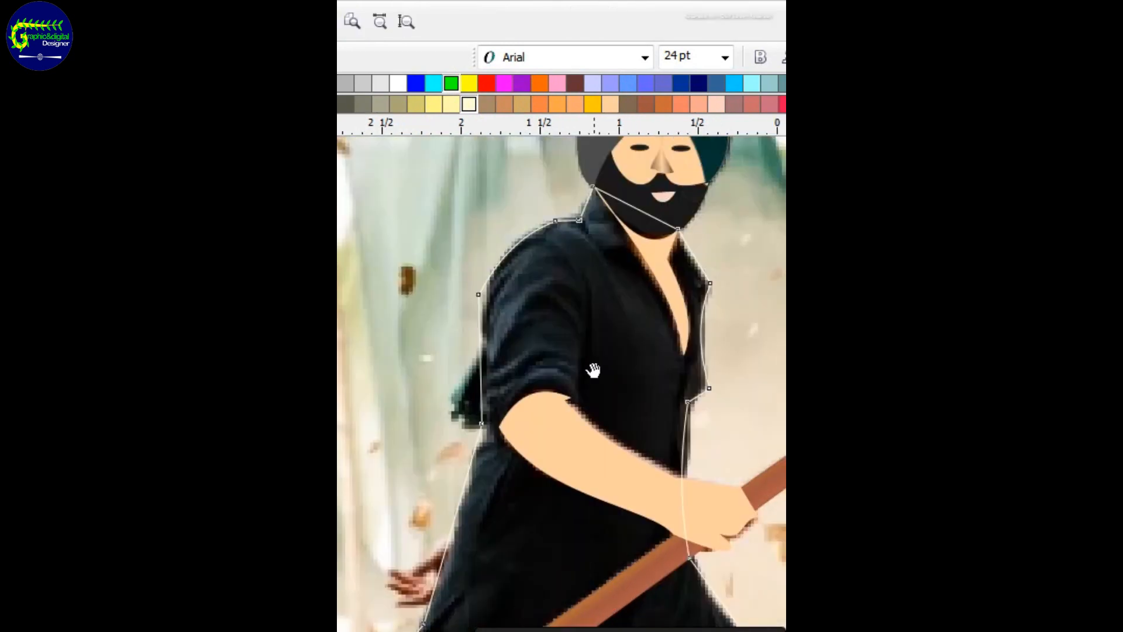
# Step: Fill the clothing shape dark brown without an outline and move it back behind the arm, hammer, neck and beard
pyautogui.press('space')
pyautogui.click(593, 221)
pyautogui.click(576, 83)
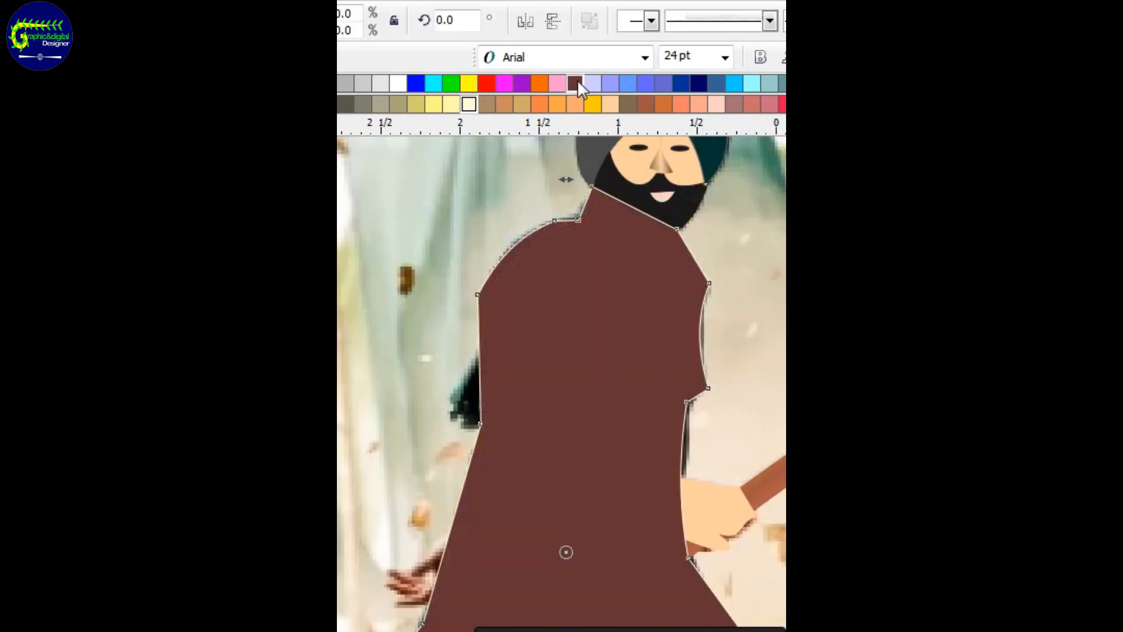
pyautogui.hotkey('ctrl', 'pagedown')
pyautogui.hotkey('ctrl', 'pagedown')
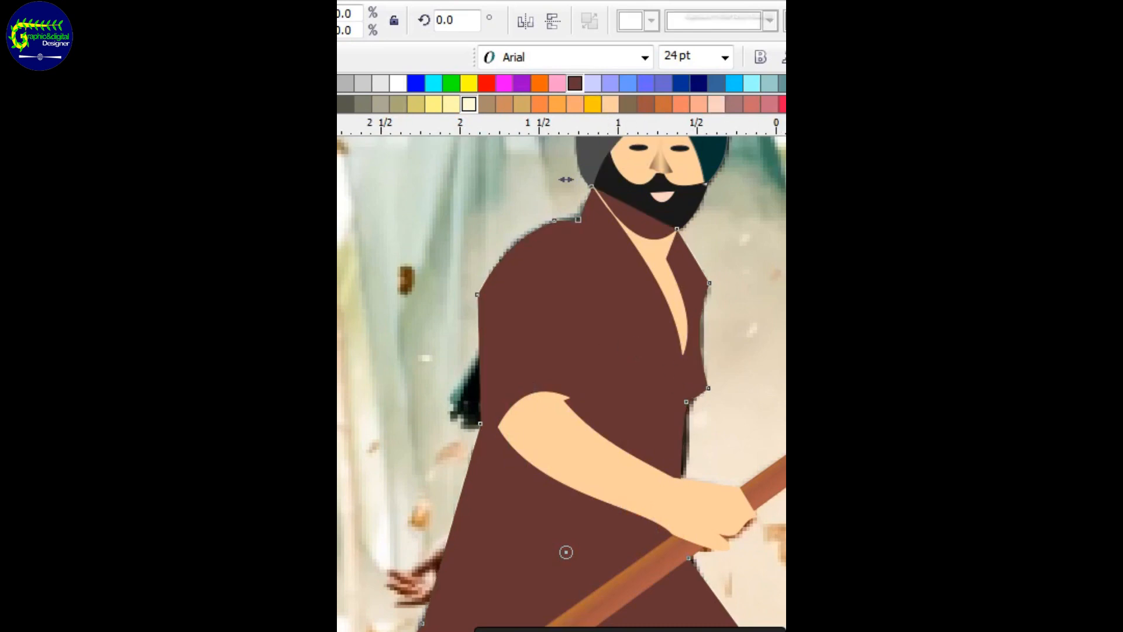
pyautogui.hotkey('ctrl', 'pagedown')
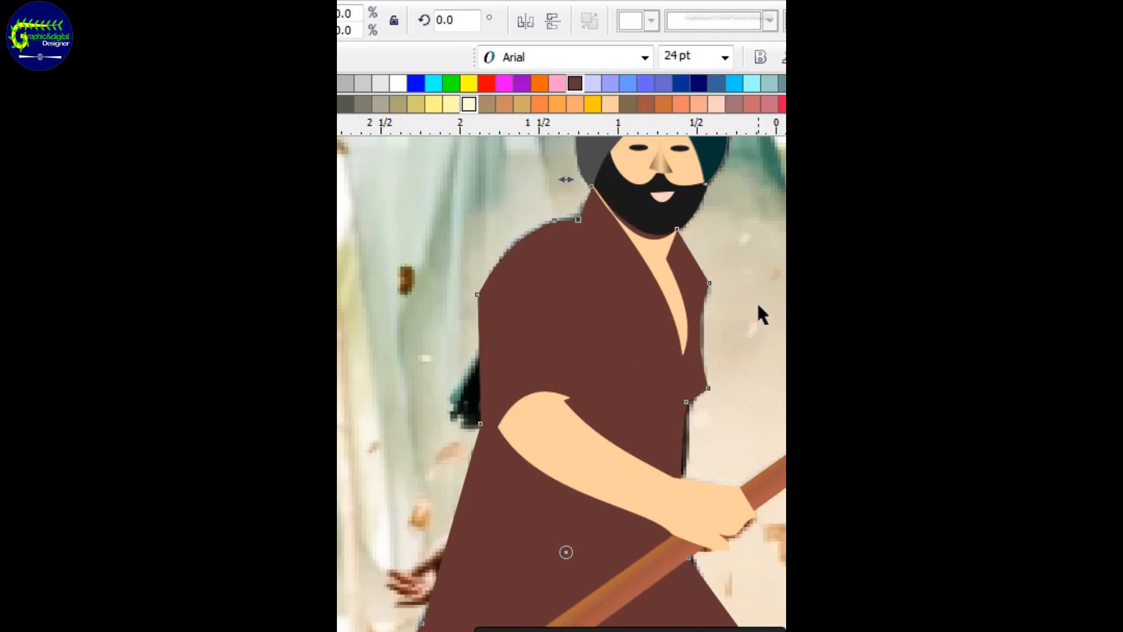
# Step: Inspect the filled clothing against the photo, from the whole figure to the upper body, arm and hammer
pyautogui.press('z')
pyautogui.click(626, 226)
pyautogui.rightClick(625, 330)
pyautogui.rightClick(586, 357)
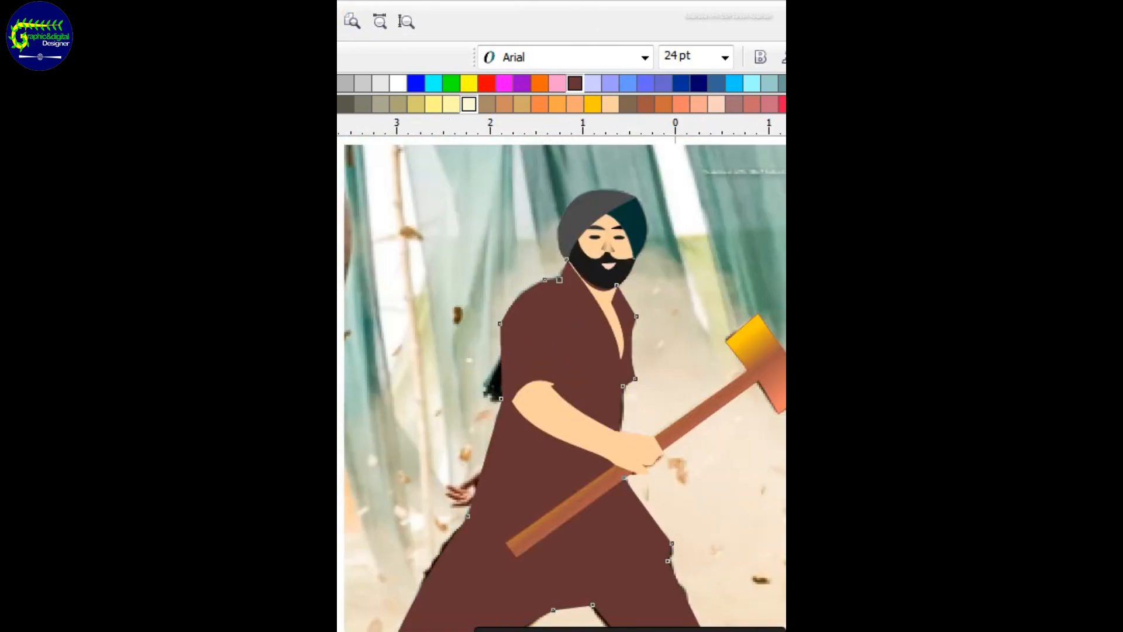
pyautogui.moveTo(543, 491); pyautogui.dragTo(572, 472)
pyautogui.moveTo(556, 328); pyautogui.dragTo(516, 360)
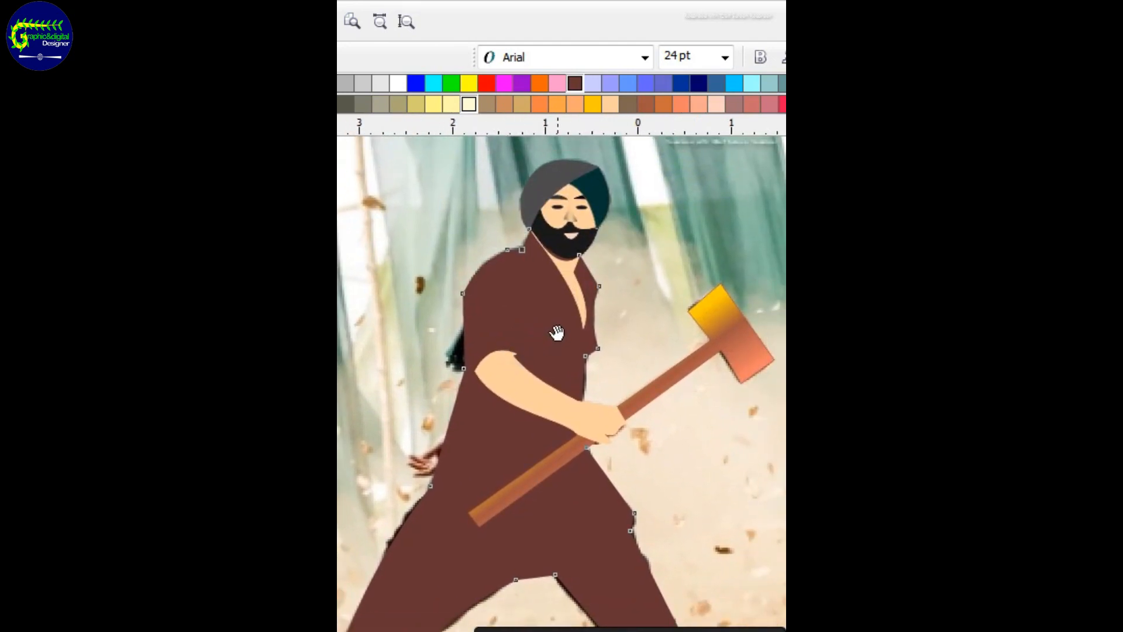
pyautogui.press('F5')
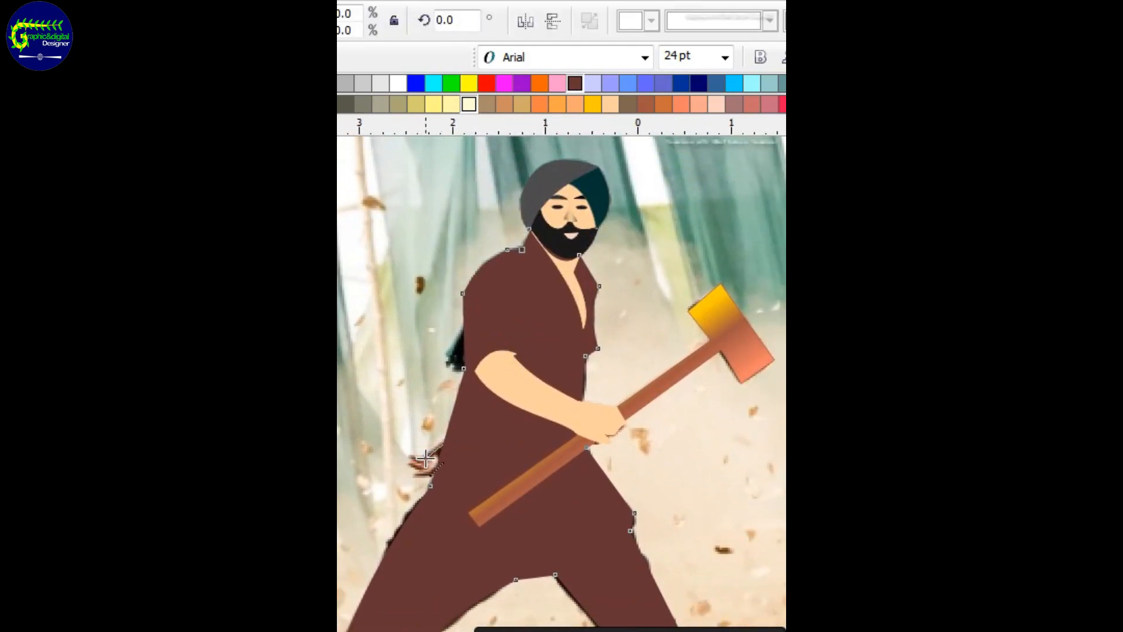
pyautogui.press('Escape')
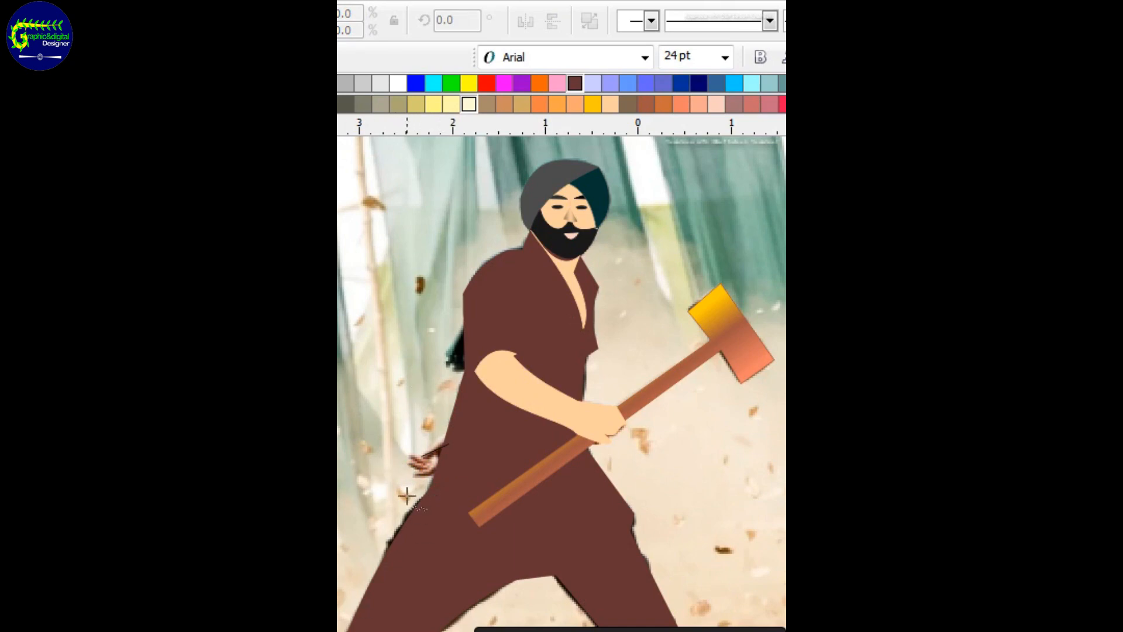
pyautogui.press('z')
pyautogui.rightClick(508, 410)
pyautogui.moveTo(429, 222); pyautogui.dragTo(716, 492)
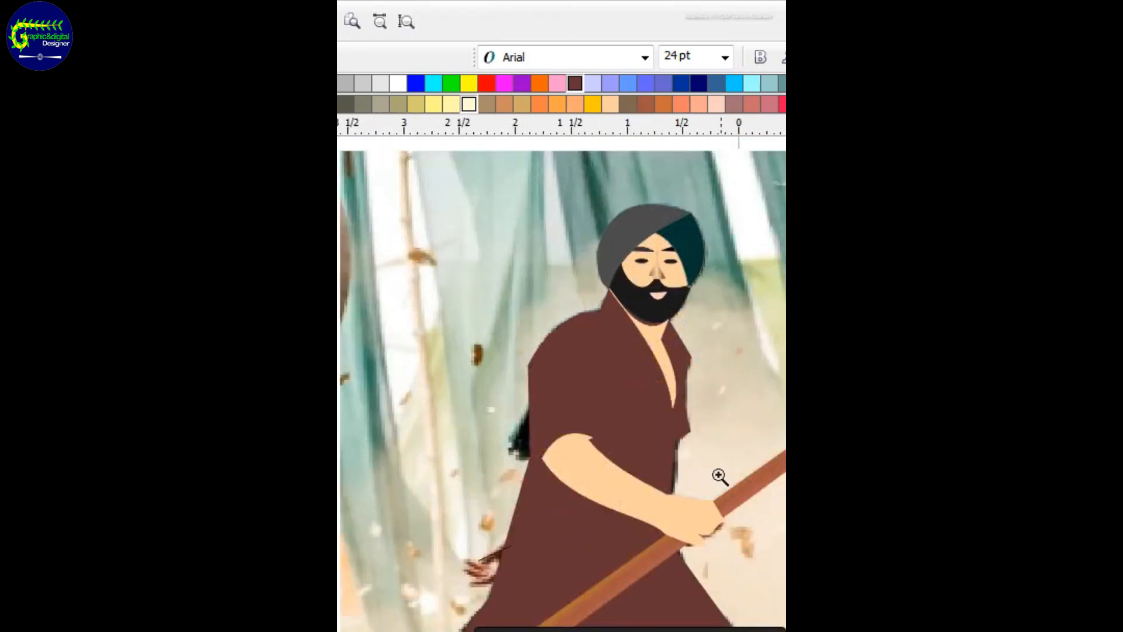
pyautogui.moveTo(705, 427); pyautogui.dragTo(608, 331)
pyautogui.rightClick(590, 341)
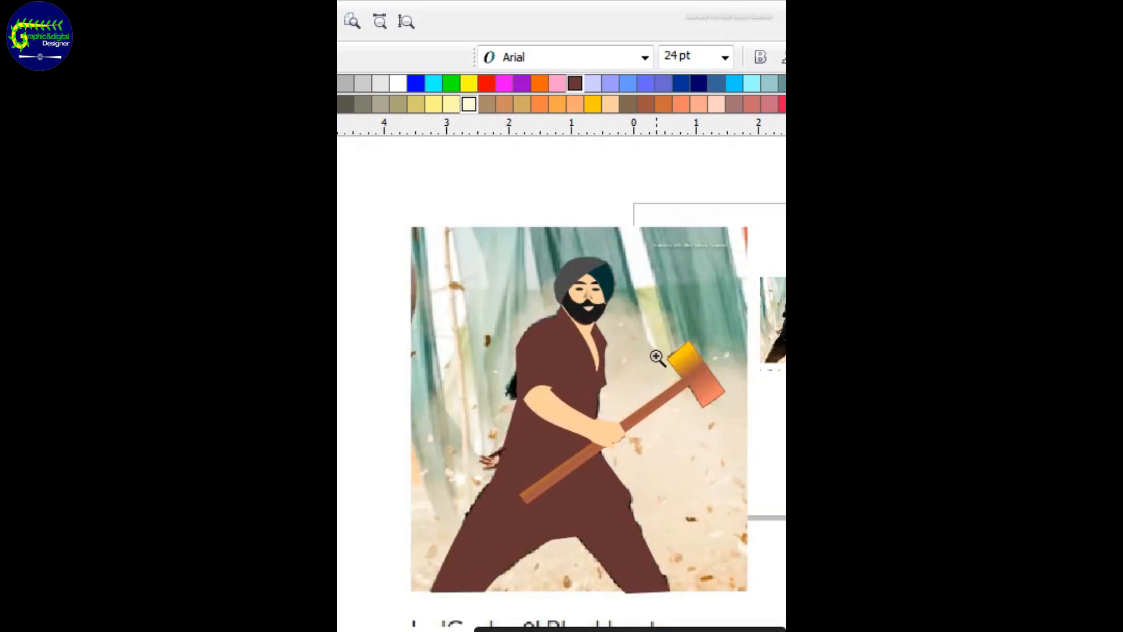
pyautogui.click(571, 353)
pyautogui.moveTo(688, 378); pyautogui.dragTo(592, 383)
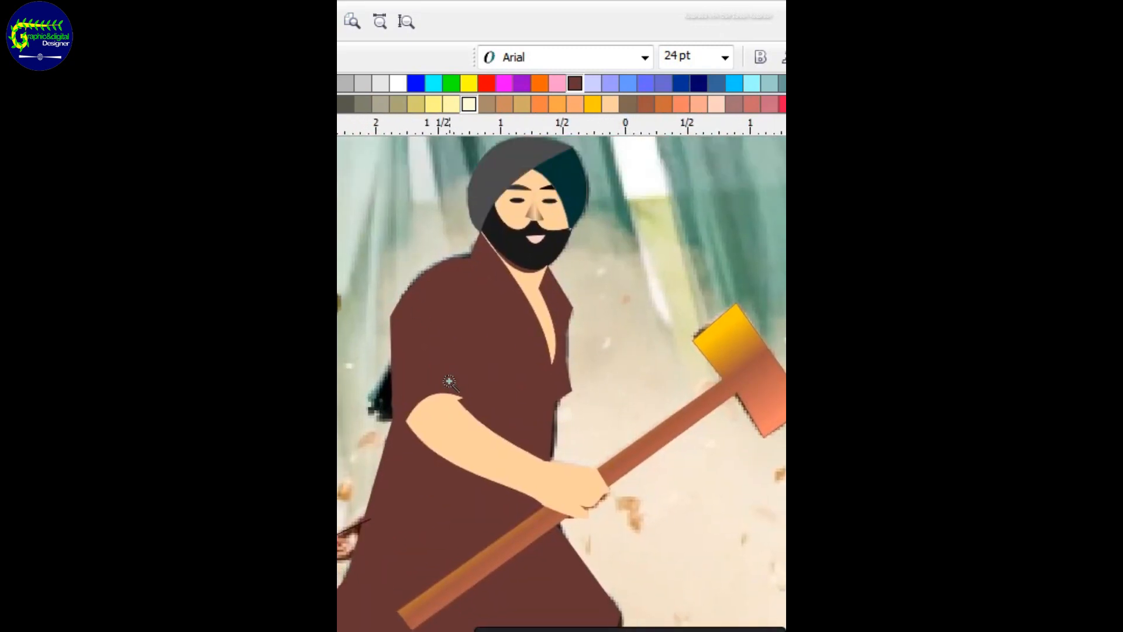
# Step: Give the clothing shape a dark brown outline and change its fill to navy blue
pyautogui.press('space')
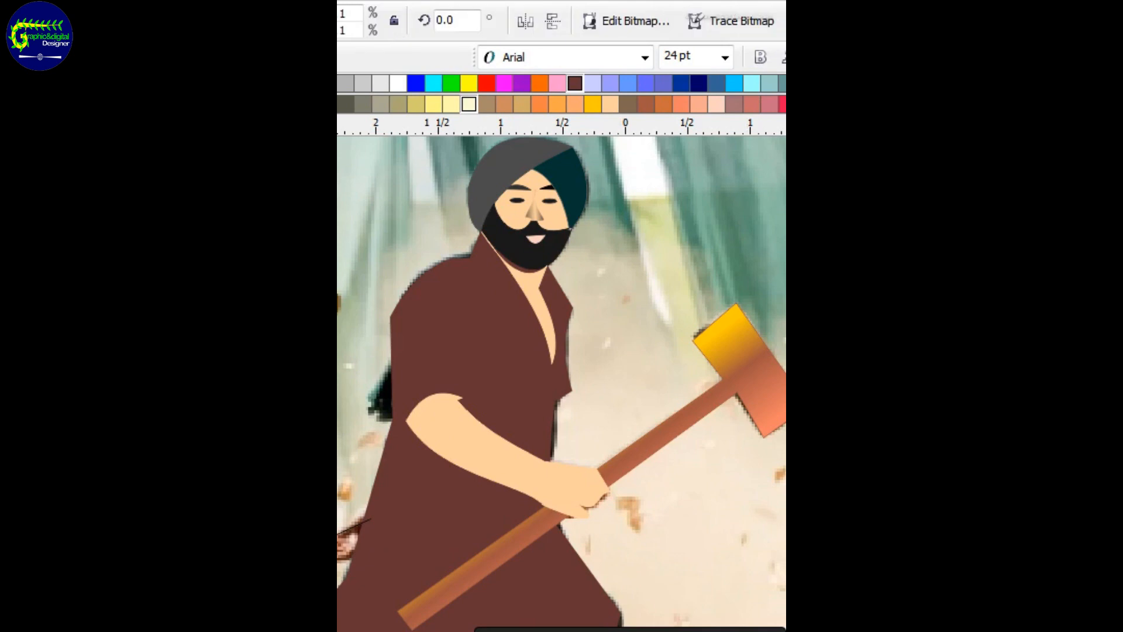
pyautogui.click(507, 333)
pyautogui.rightClick(575, 83)
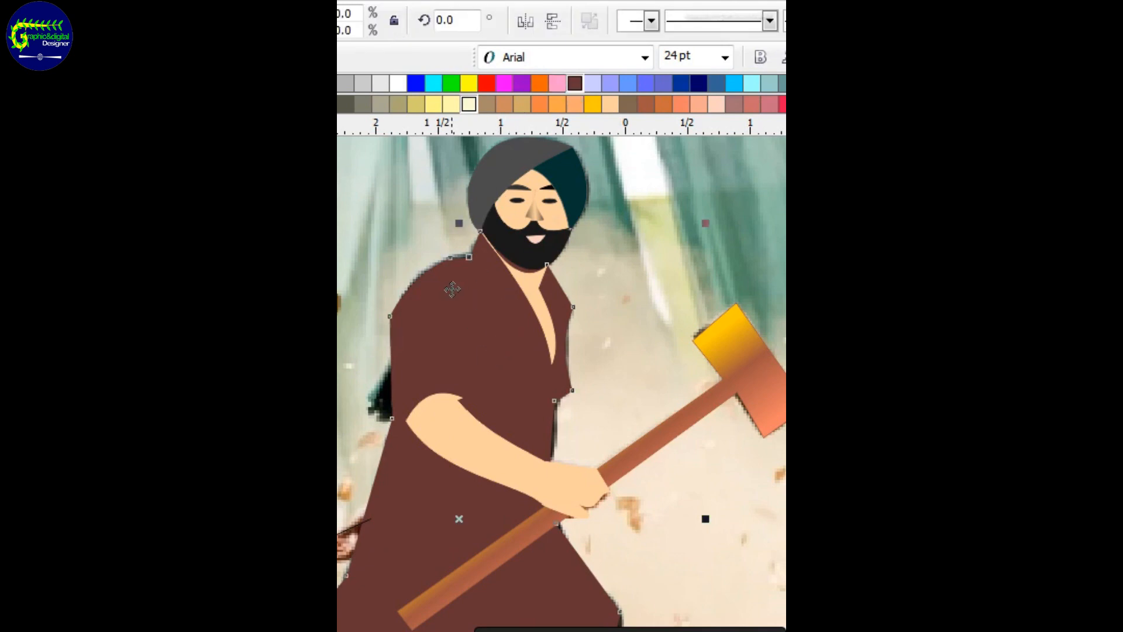
pyautogui.click(697, 82)
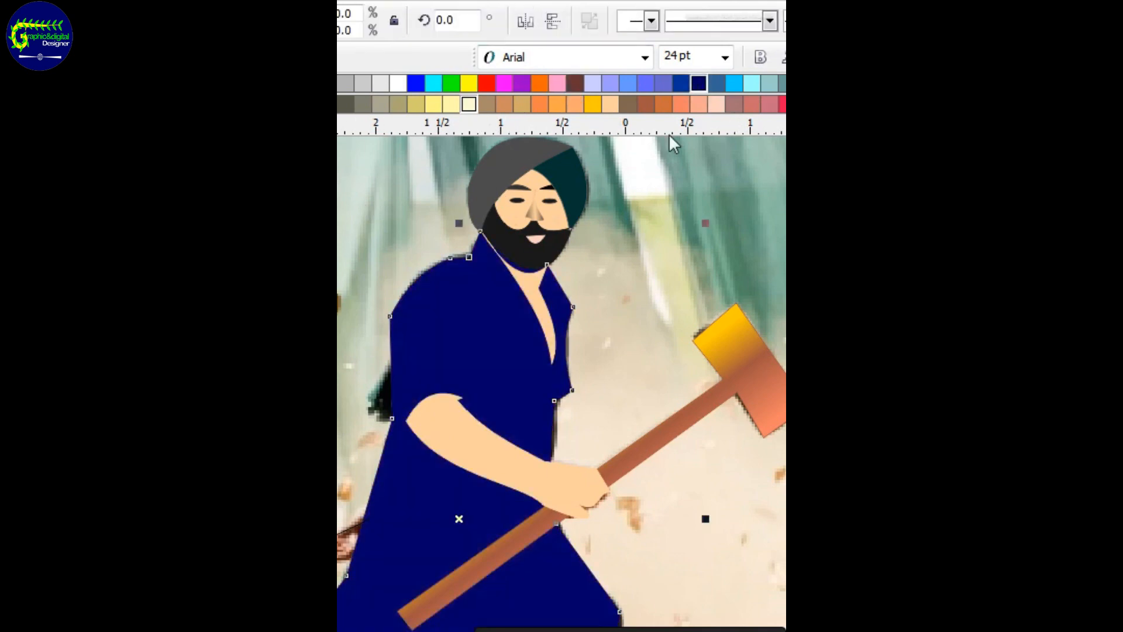
pyautogui.scroll(-3, 562, 83)
pyautogui.scroll(-1, 561, 83)
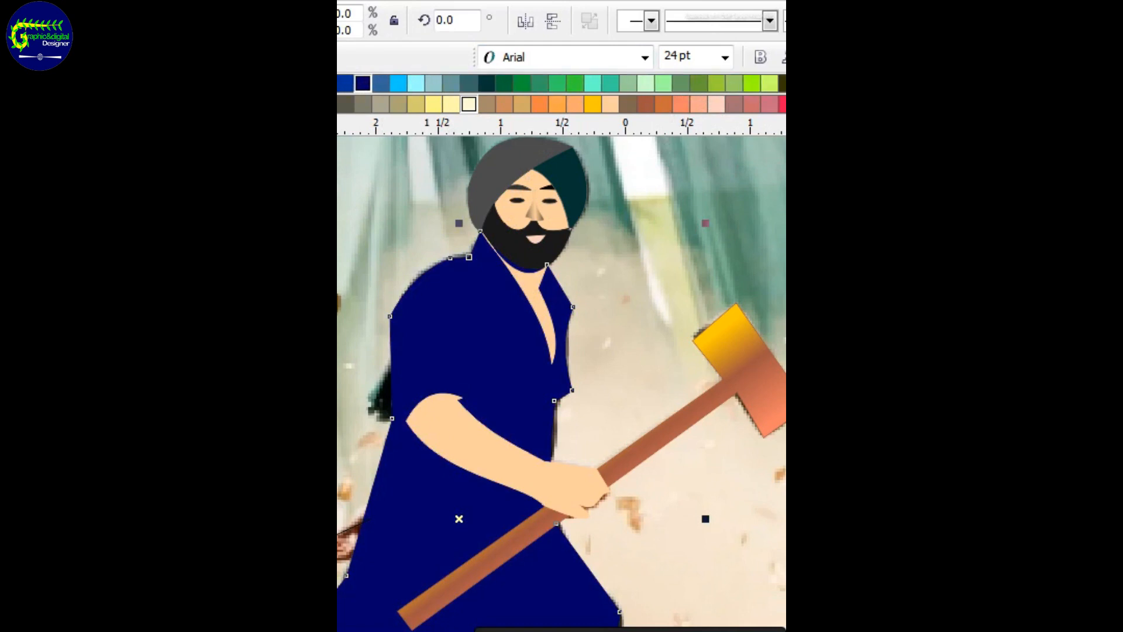
# Step: Change the clothing fill to black, try dark teal on it, and undo that trial colour
pyautogui.click(486, 83)
pyautogui.scroll(2, 562, 83)
pyautogui.scroll(3, 561, 83)
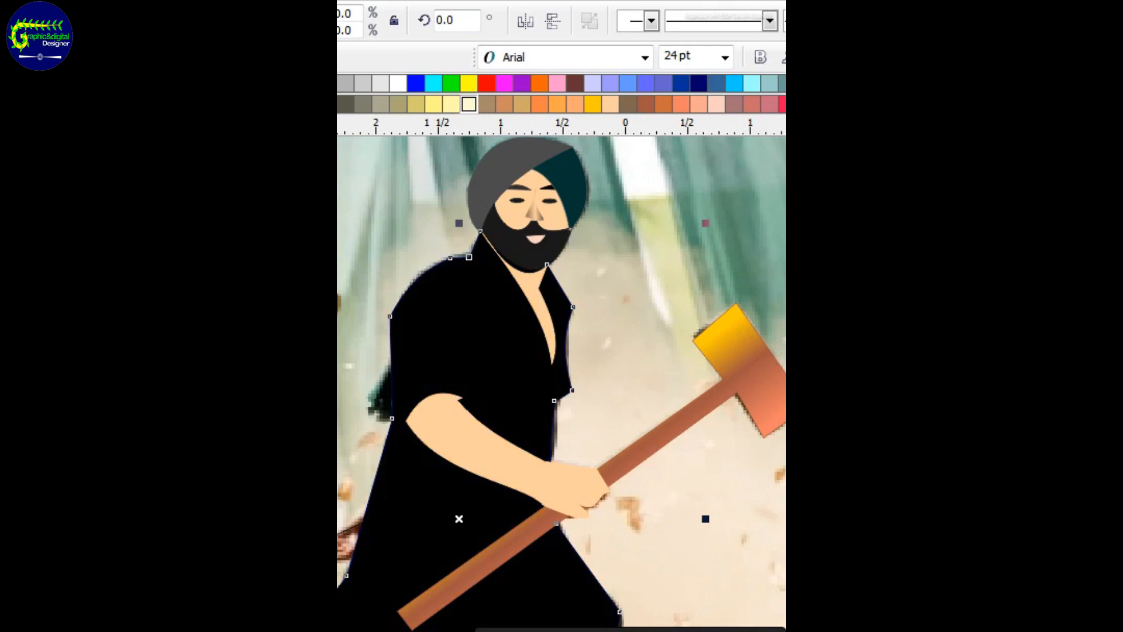
pyautogui.hscroll(7, 561, 104)
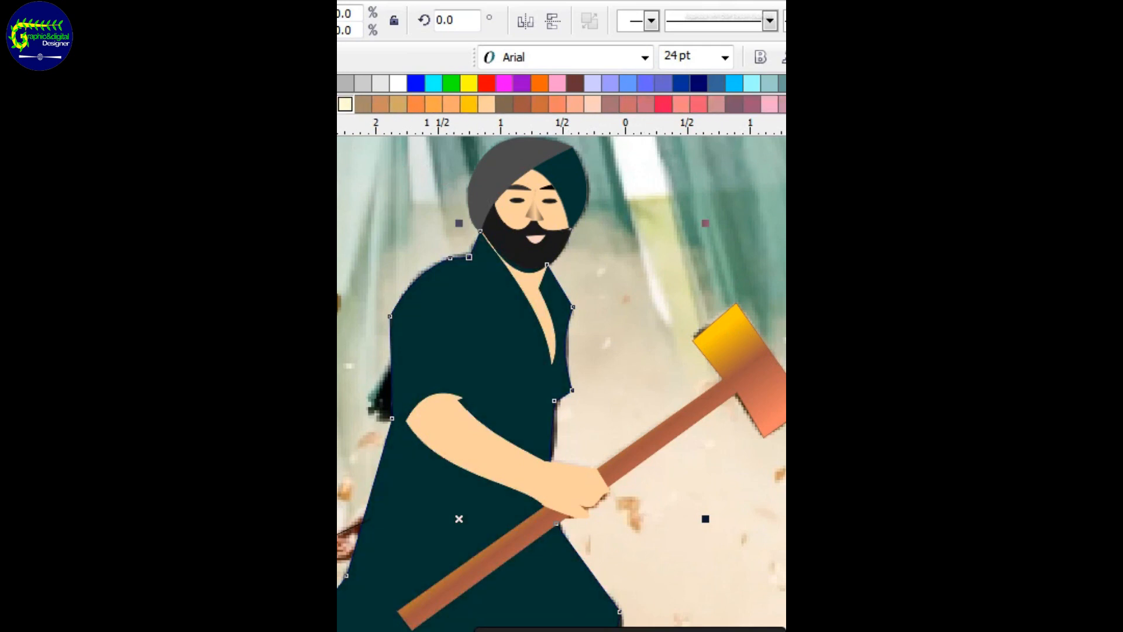
pyautogui.hotkey('ctrl', 'z')
# Step: Trace the sleeve edge and the rear hand showing behind the tunic, with straight segments around the fingers back to the wrist
pyautogui.press('z')
pyautogui.rightClick(611, 305)
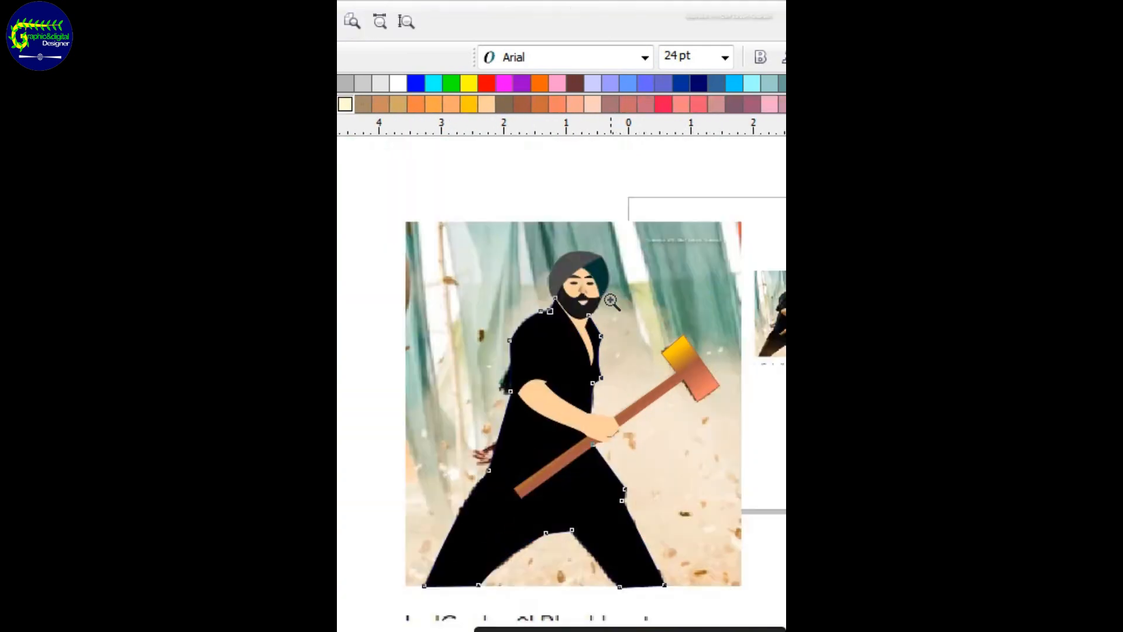
pyautogui.click(593, 526)
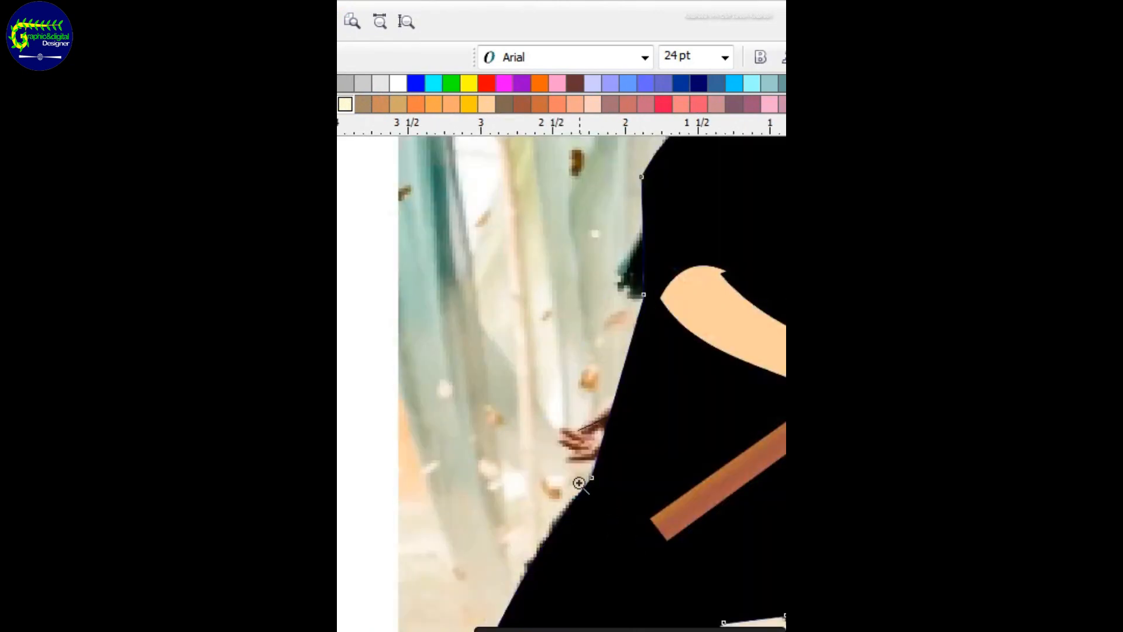
pyautogui.press('F5')
pyautogui.click(611, 408)
pyautogui.doubleClick(577, 430)
pyautogui.doubleClick(603, 437)
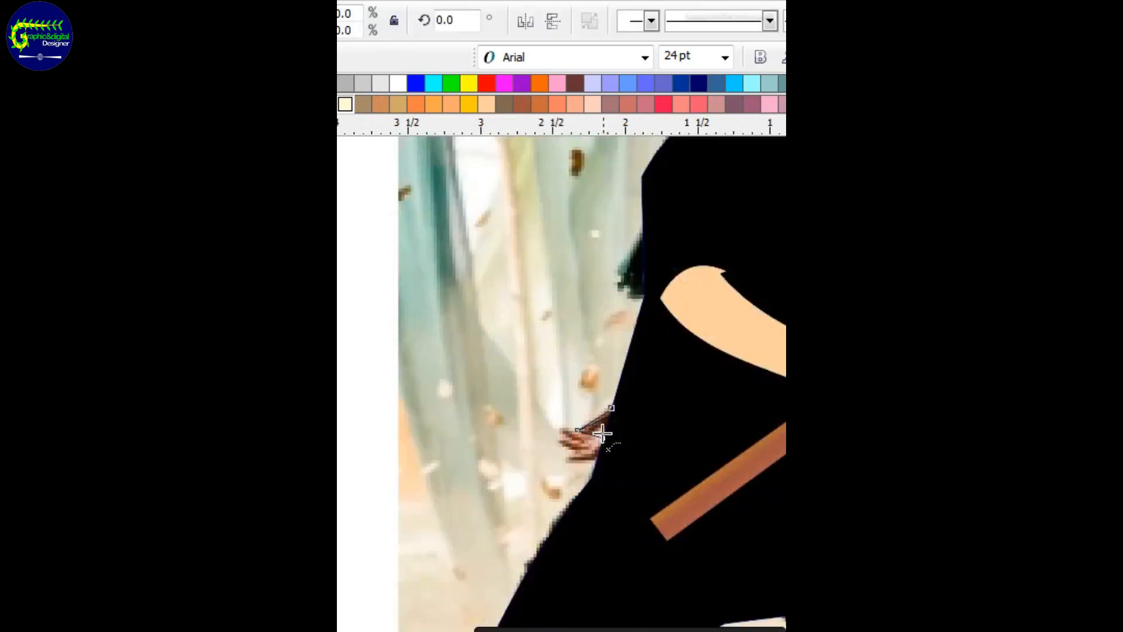
pyautogui.doubleClick(596, 457)
pyautogui.doubleClick(571, 460)
pyautogui.doubleClick(575, 448)
pyautogui.doubleClick(557, 440)
pyautogui.doubleClick(566, 429)
pyautogui.click(578, 430)
pyautogui.press('F10')
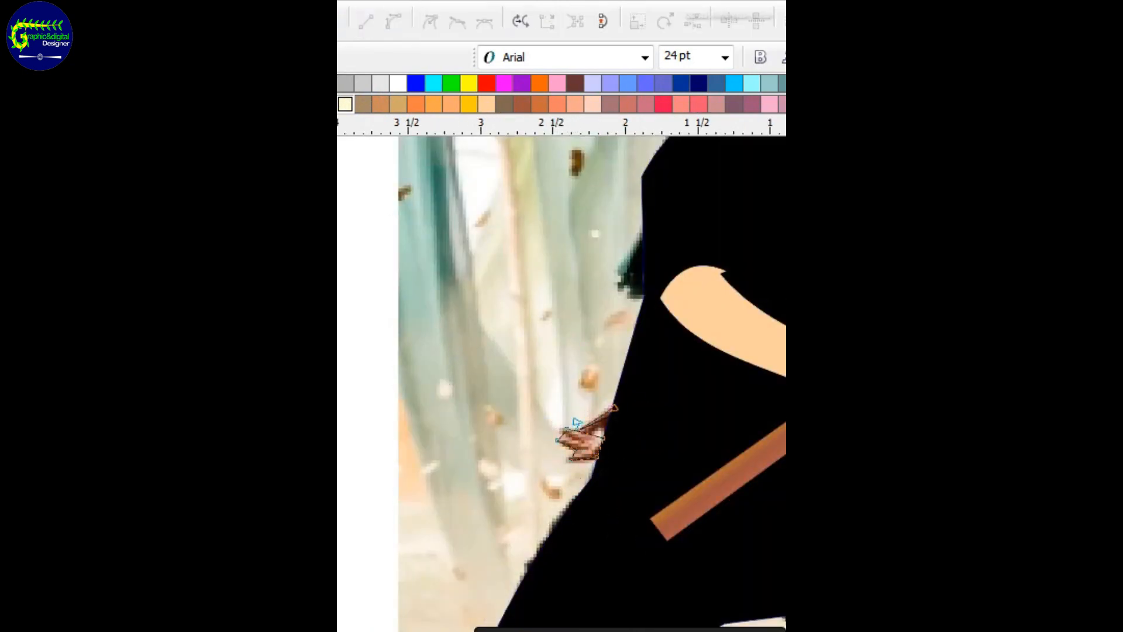
pyautogui.press('space')
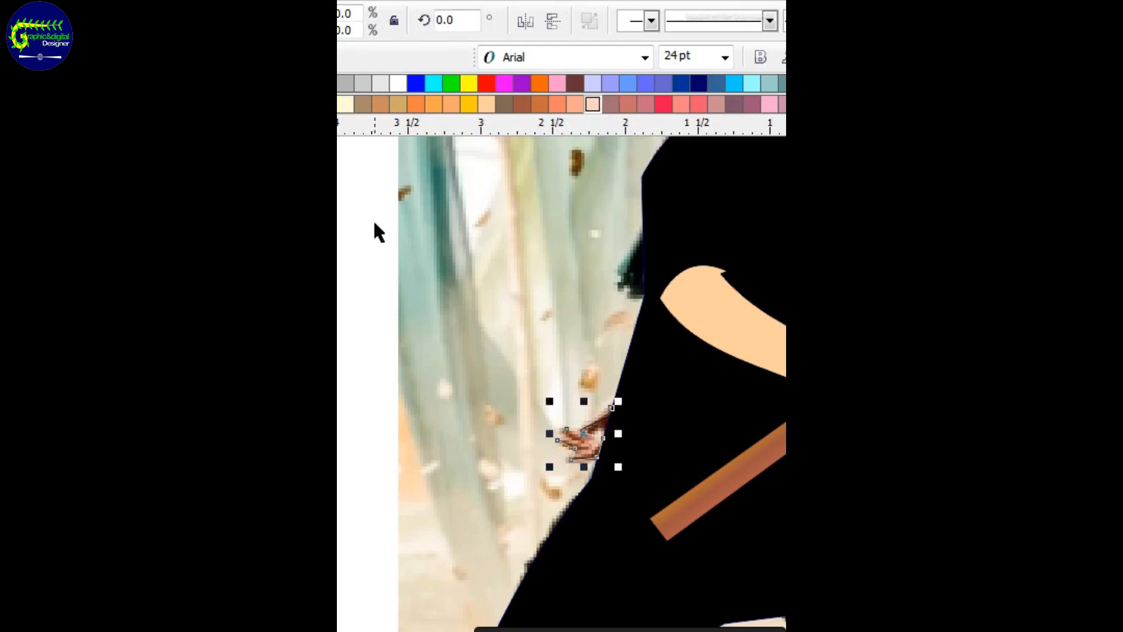
# Step: Delete the small copy of the photo beside the main reference photo
pyautogui.click(389, 234)
pyautogui.press('z')
pyautogui.rightClick(580, 291)
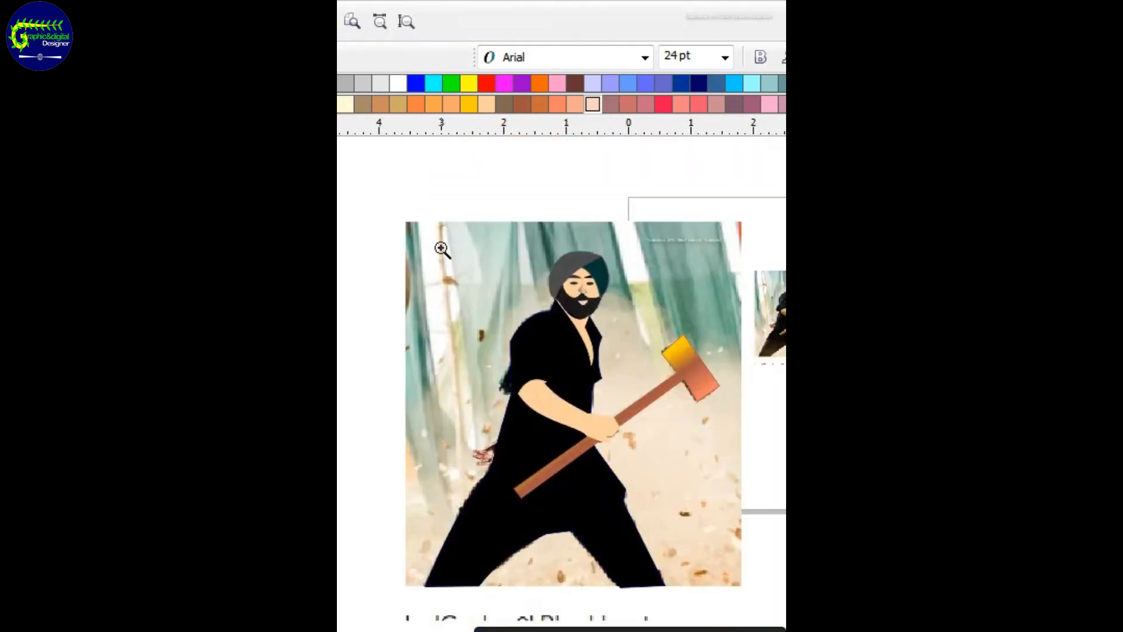
pyautogui.press('space')
pyautogui.click(770, 313)
pyautogui.press('Delete')
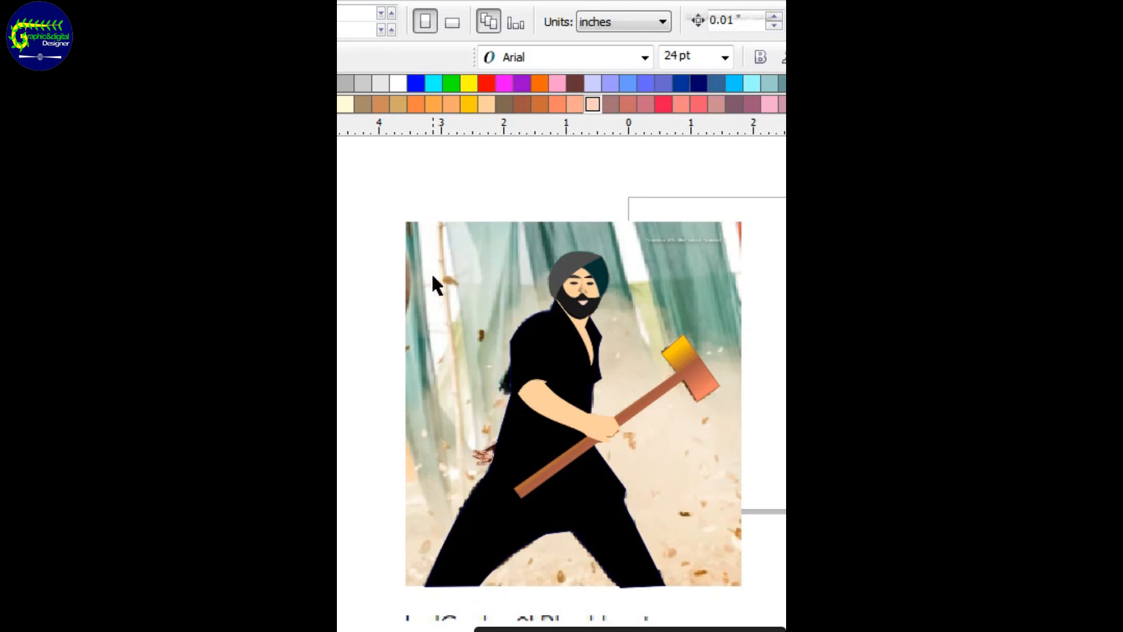
# Step: Group all parts of the traced figure and move the group sideways off the man in the photo
pyautogui.press('z')
pyautogui.press('space')
pyautogui.moveTo(376, 195); pyautogui.dragTo(778, 611)
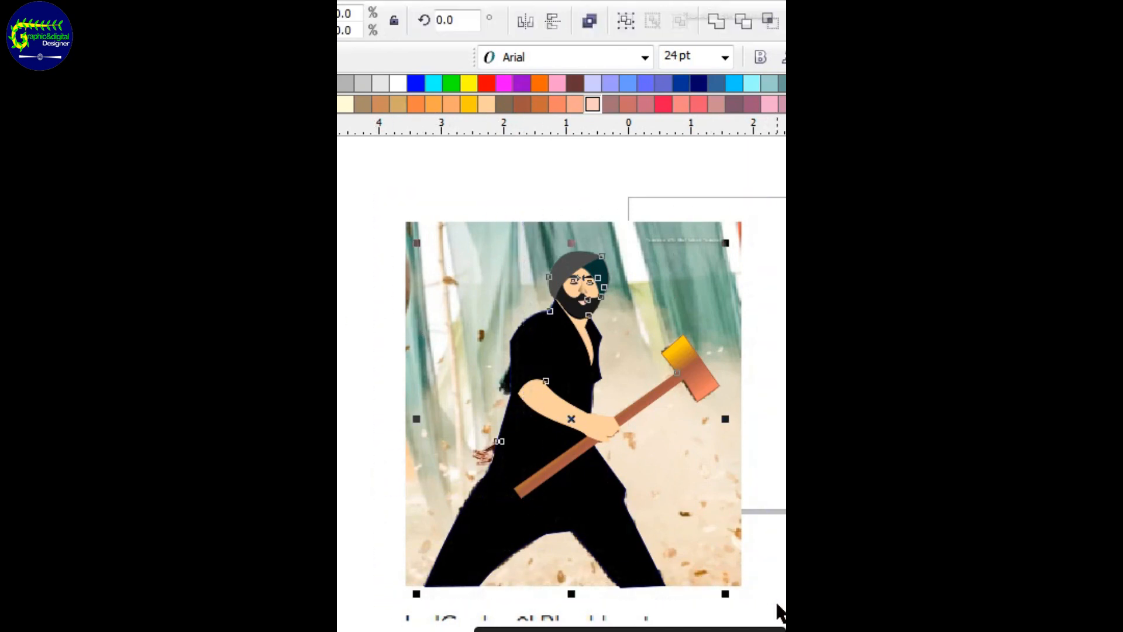
pyautogui.moveTo(579, 411); pyautogui.dragTo(717, 390)
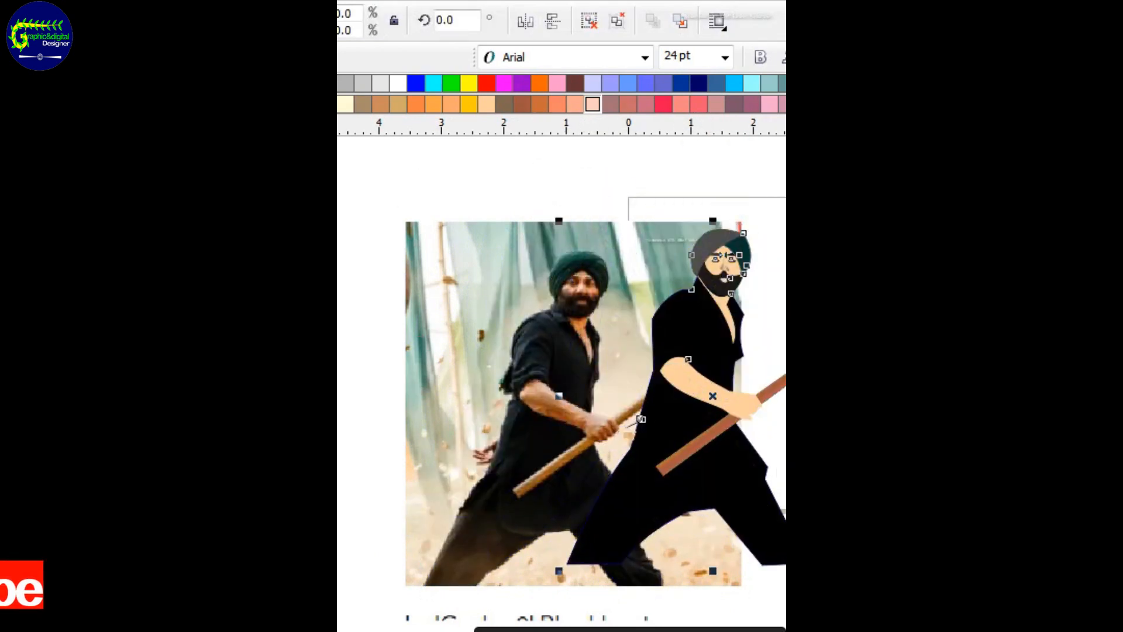
pyautogui.click(769, 408)
# Step: Unlock all objects, separate the reference photo from the figure and delete the photo
pyautogui.hotkey('alt', 'a')
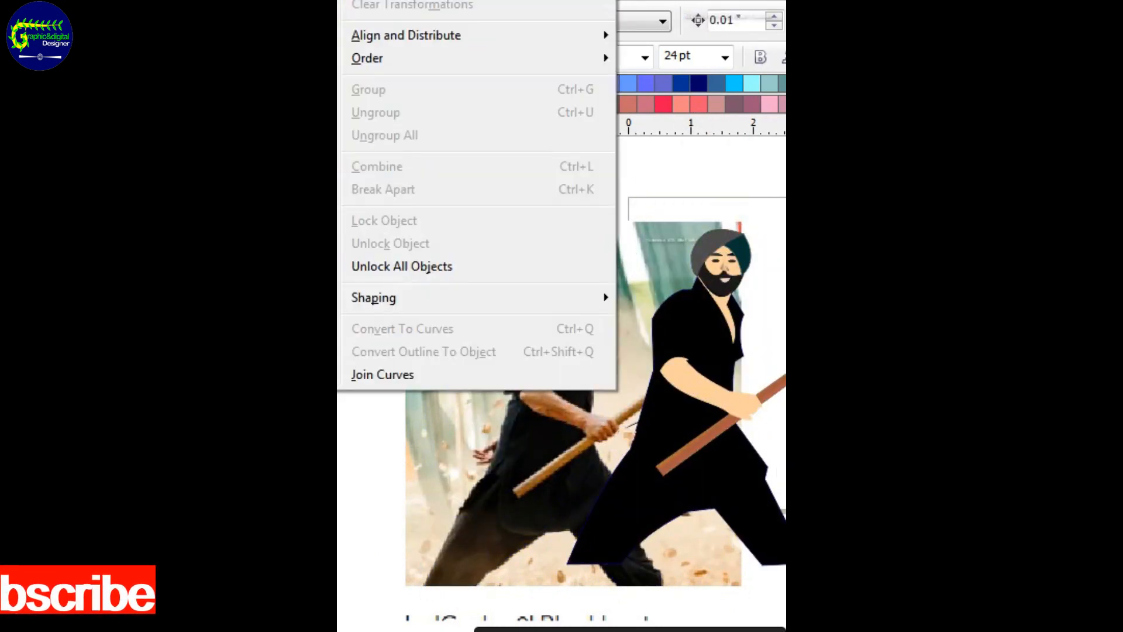
pyautogui.click(402, 266)
pyautogui.moveTo(623, 225); pyautogui.dragTo(526, 149)
pyautogui.moveTo(703, 354); pyautogui.dragTo(619, 306)
pyautogui.click(741, 395)
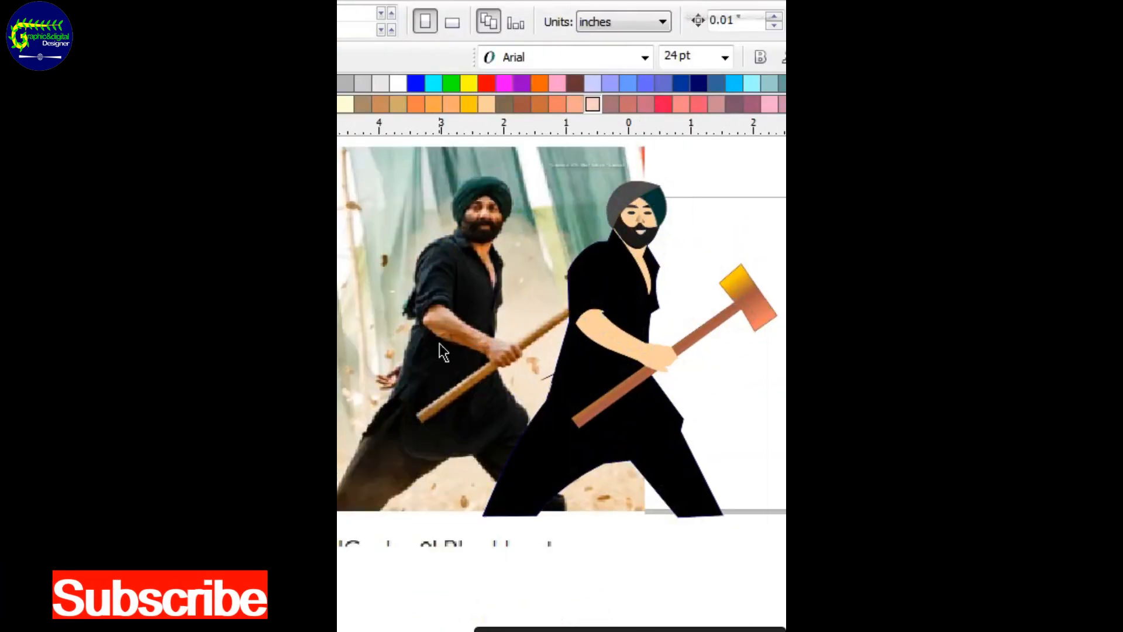
pyautogui.moveTo(439, 344); pyautogui.dragTo(439, 376)
pyautogui.press('Escape')
pyautogui.click(486, 365)
pyautogui.press('Delete')
# Step: Enlarge the grouped figure and position it beside the page edge with free space above the turban
pyautogui.moveTo(610, 300); pyautogui.dragTo(559, 302)
pyautogui.moveTo(729, 526); pyautogui.dragTo(784, 587)
pyautogui.press('Escape')
pyautogui.moveTo(738, 350); pyautogui.dragTo(705, 344)
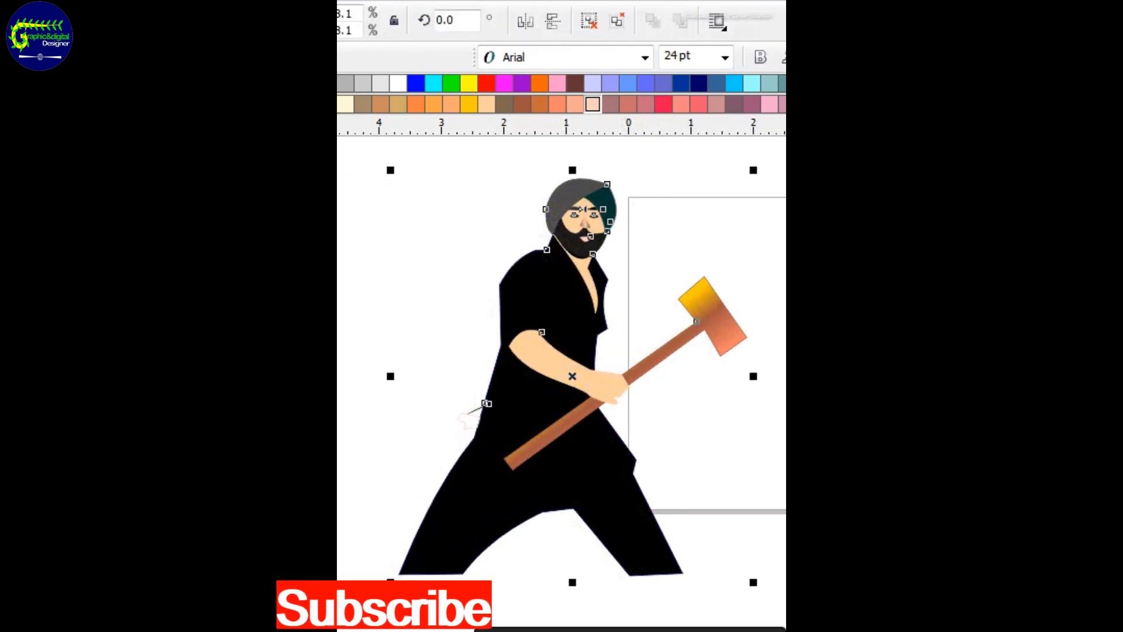
pyautogui.press('Escape')
pyautogui.moveTo(569, 346); pyautogui.dragTo(565, 360)
pyautogui.moveTo(567, 299); pyautogui.dragTo(586, 342)
pyautogui.press('Escape')
# Step: Add the title text "Gadar 2" above the figure and enlarge it to about 85 pt
pyautogui.press('F8')
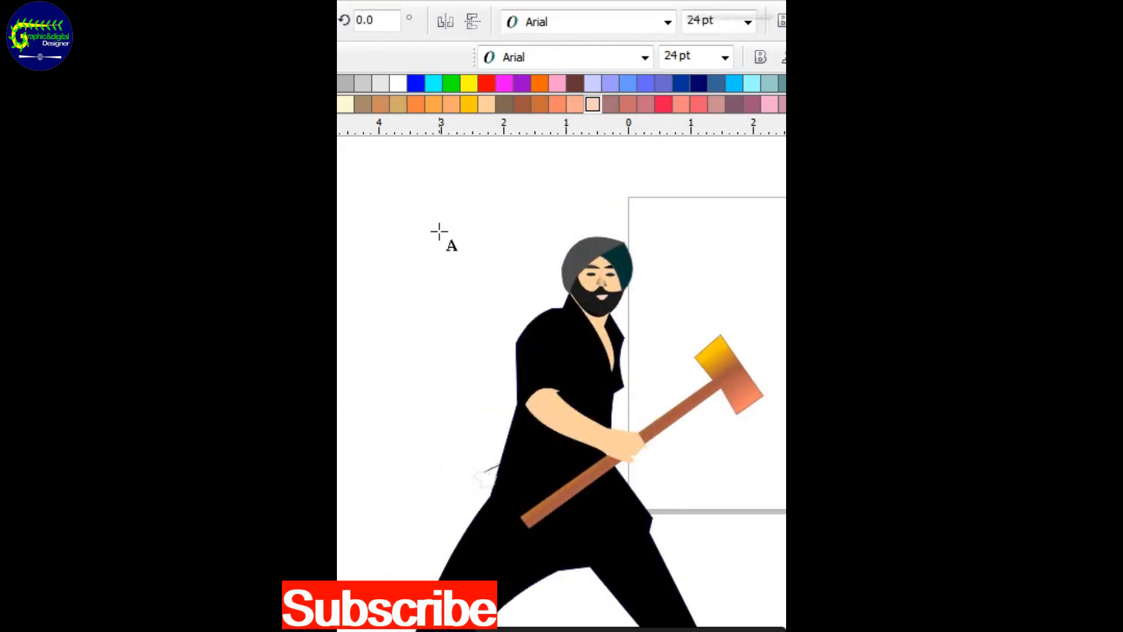
pyautogui.write('Gadar 2')
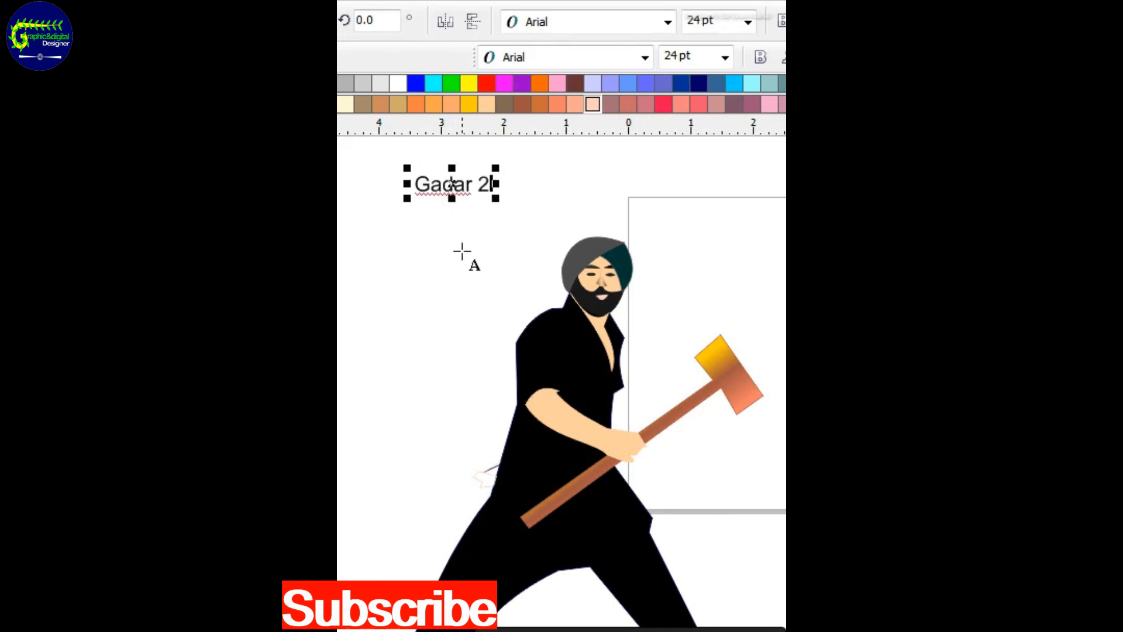
pyautogui.hotkey('ctrl', 'space')
pyautogui.moveTo(495, 198); pyautogui.dragTo(596, 189)
pyautogui.moveTo(684, 208); pyautogui.dragTo(734, 220)
pyautogui.click(731, 250)
pyautogui.moveTo(613, 199); pyautogui.dragTo(549, 224)
pyautogui.moveTo(701, 196); pyautogui.dragTo(746, 196)
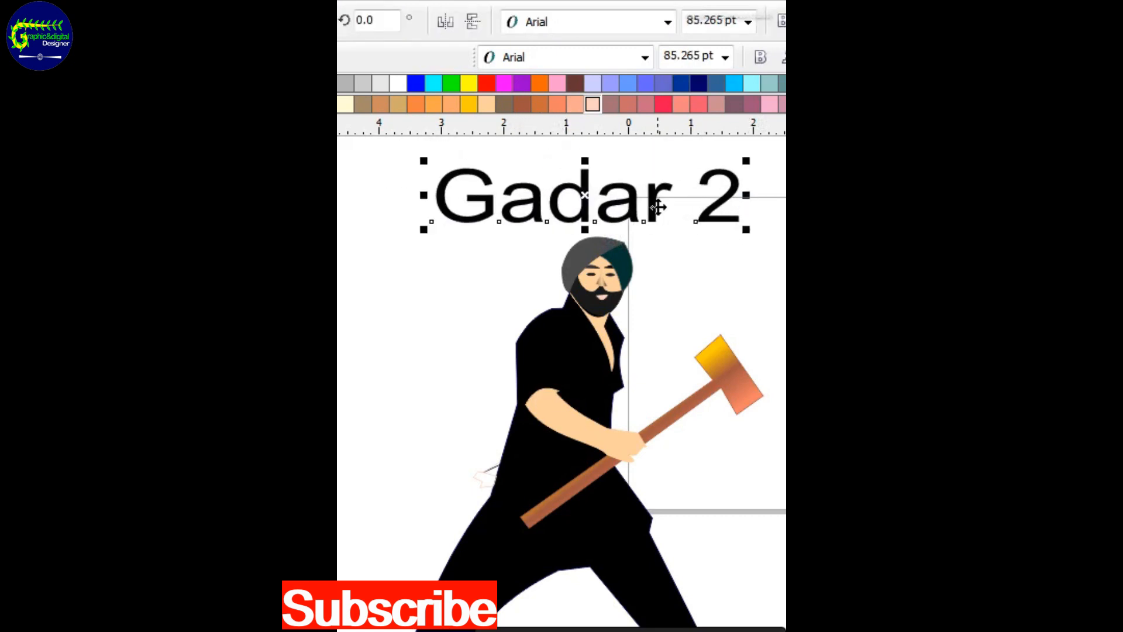
# Step: Shrink the "Gadar 2" title to roughly half its width and place it diagonally above the figure's rear shoulder
pyautogui.moveTo(657, 206); pyautogui.dragTo(654, 196)
pyautogui.press('Escape')
pyautogui.click(605, 202)
pyautogui.press('Escape')
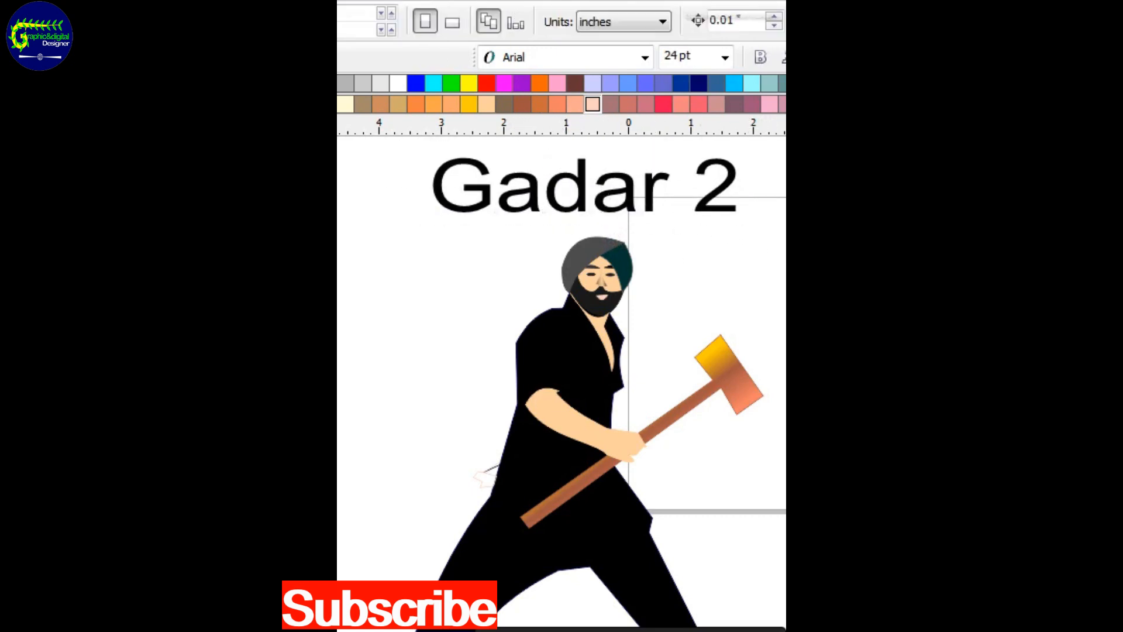
pyautogui.click(727, 204)
pyautogui.moveTo(745, 217); pyautogui.dragTo(593, 196)
pyautogui.moveTo(579, 181); pyautogui.dragTo(547, 213)
pyautogui.press('Escape')
# Step: Undo the last change and fine-tune the grouped figure's position below the title
pyautogui.moveTo(759, 378); pyautogui.dragTo(748, 333)
pyautogui.press('Escape')
pyautogui.hotkey('ctrl', 'z')
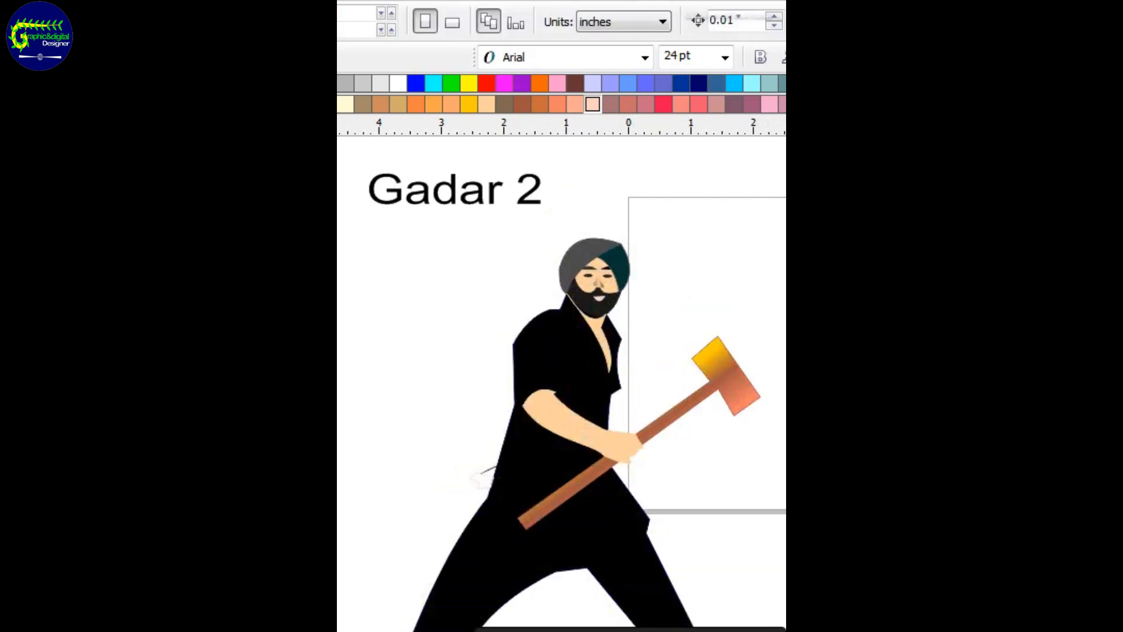
pyautogui.moveTo(603, 334); pyautogui.dragTo(585, 321)
pyautogui.moveTo(717, 351); pyautogui.dragTo(731, 367)
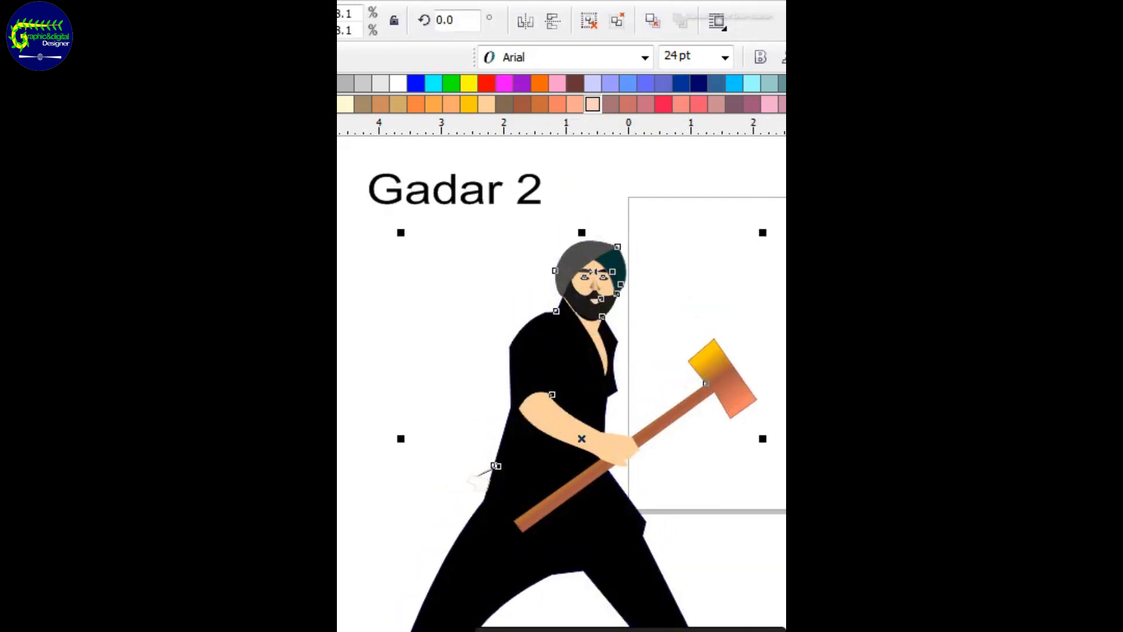
pyautogui.press('Escape')
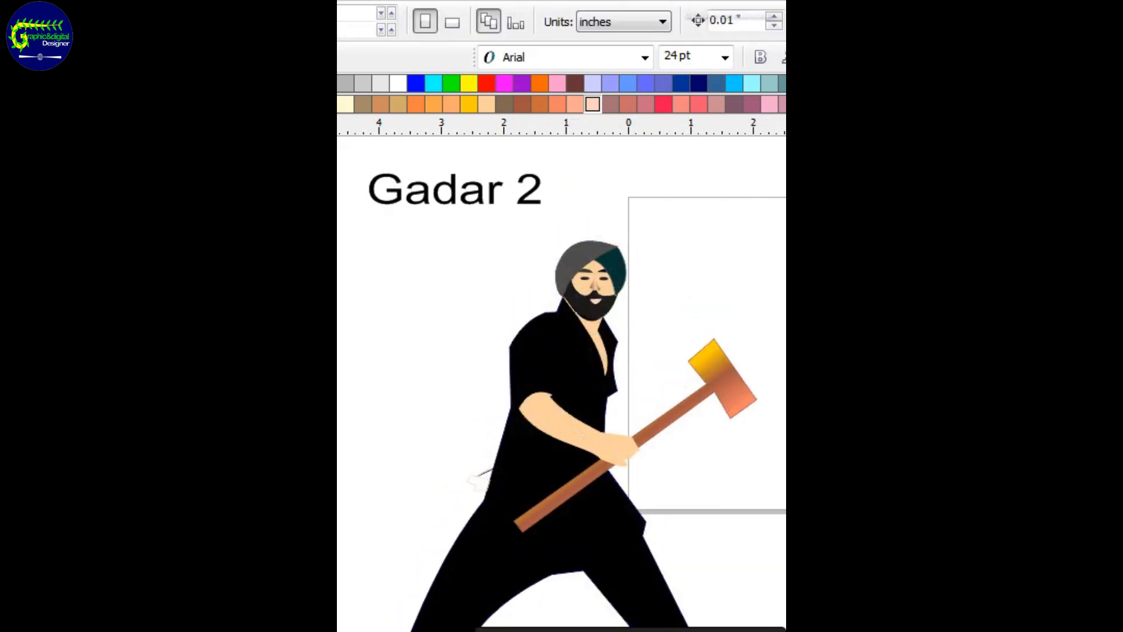